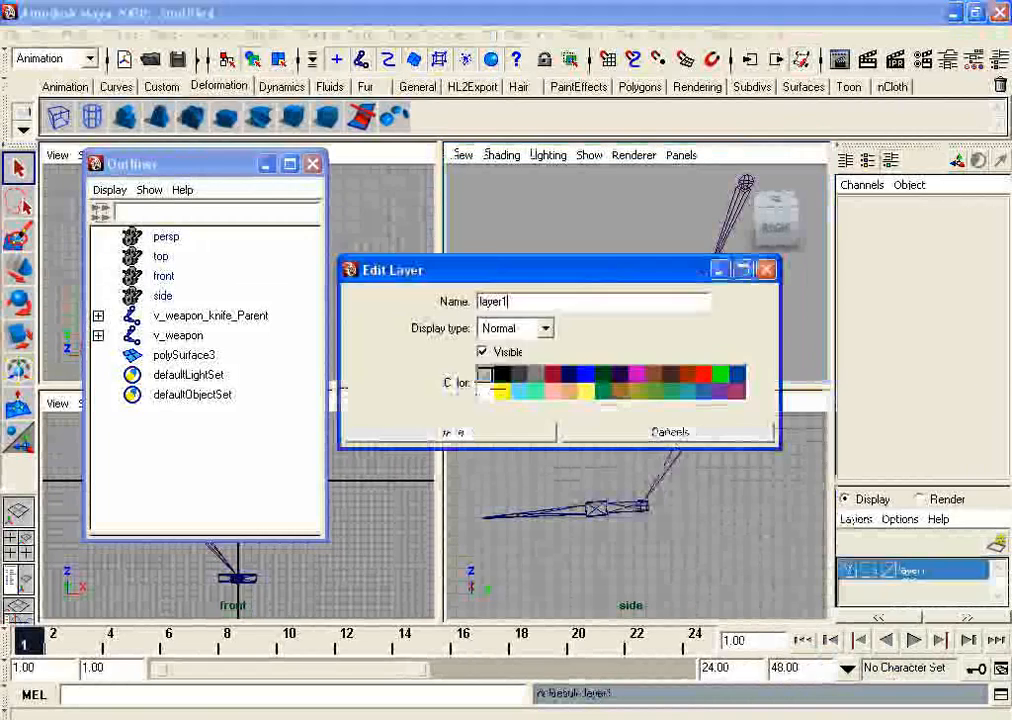
Step: Name the new display layer Reference and save its settings
{"action": "type", "text": "Pis"}
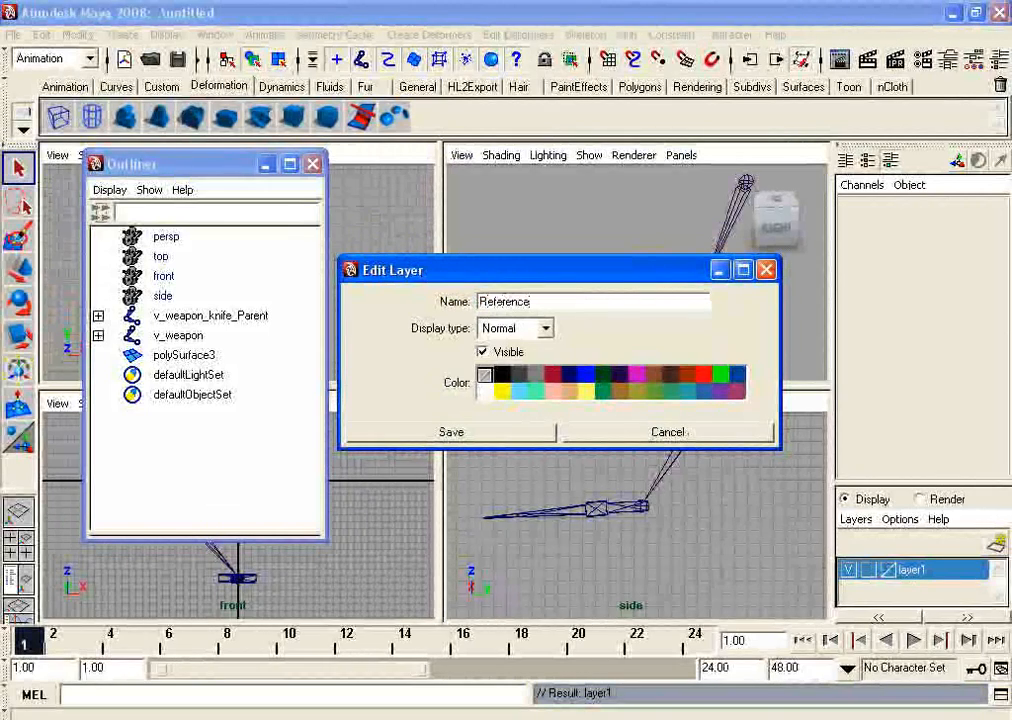
{"action": "key", "text": "Return"}
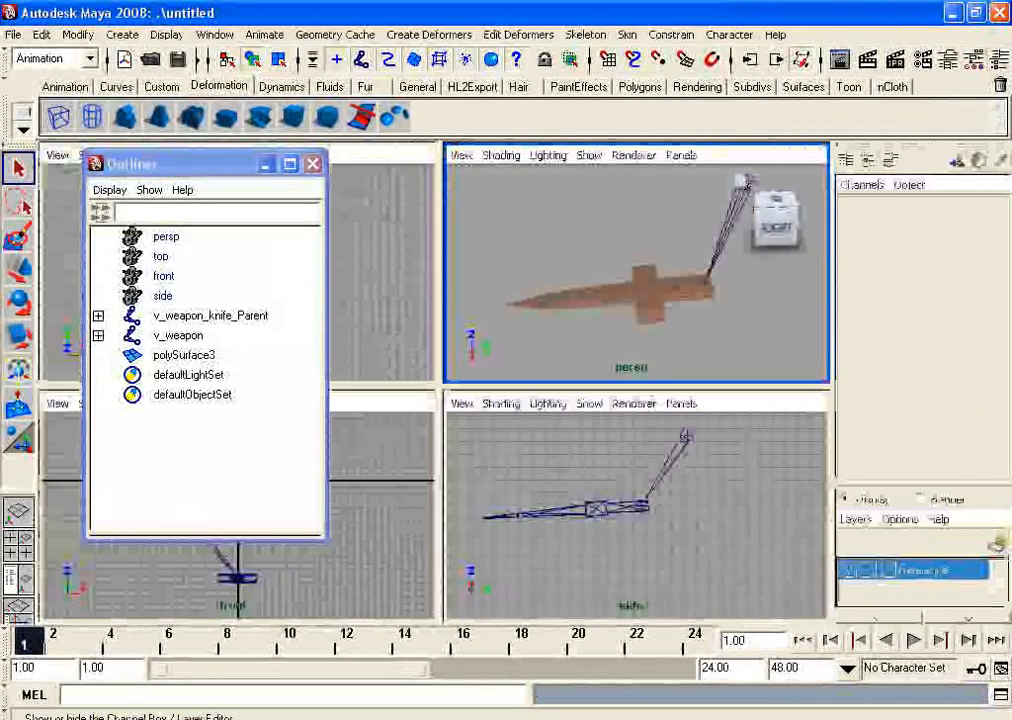
{"action": "left_click", "coordinate": [856, 519]}
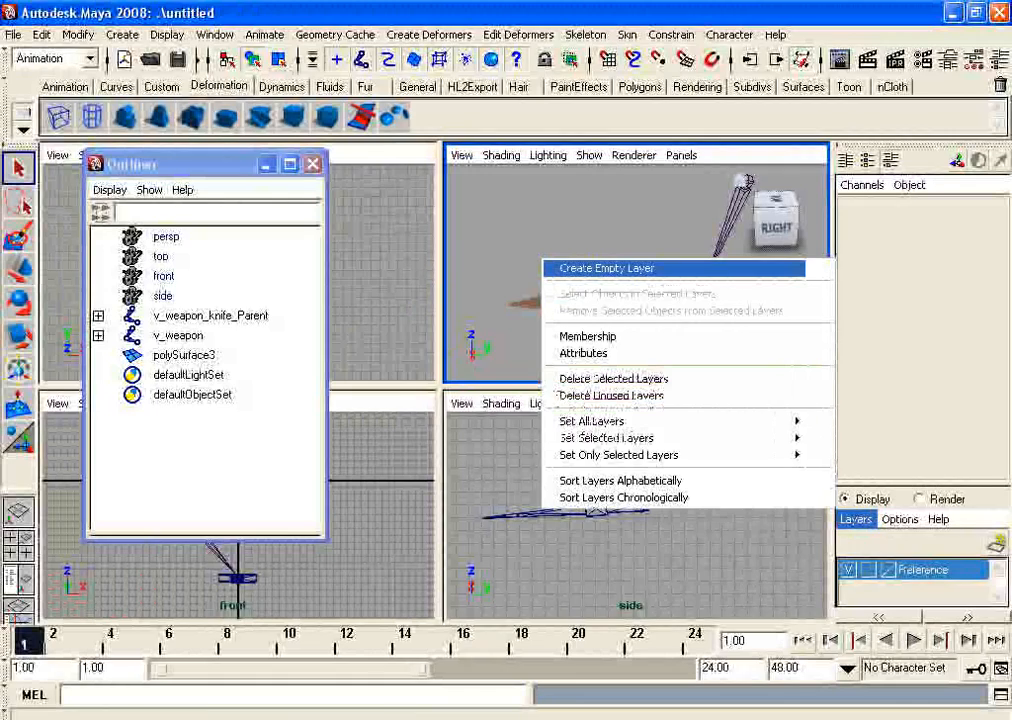
{"action": "left_click", "coordinate": [899, 519]}
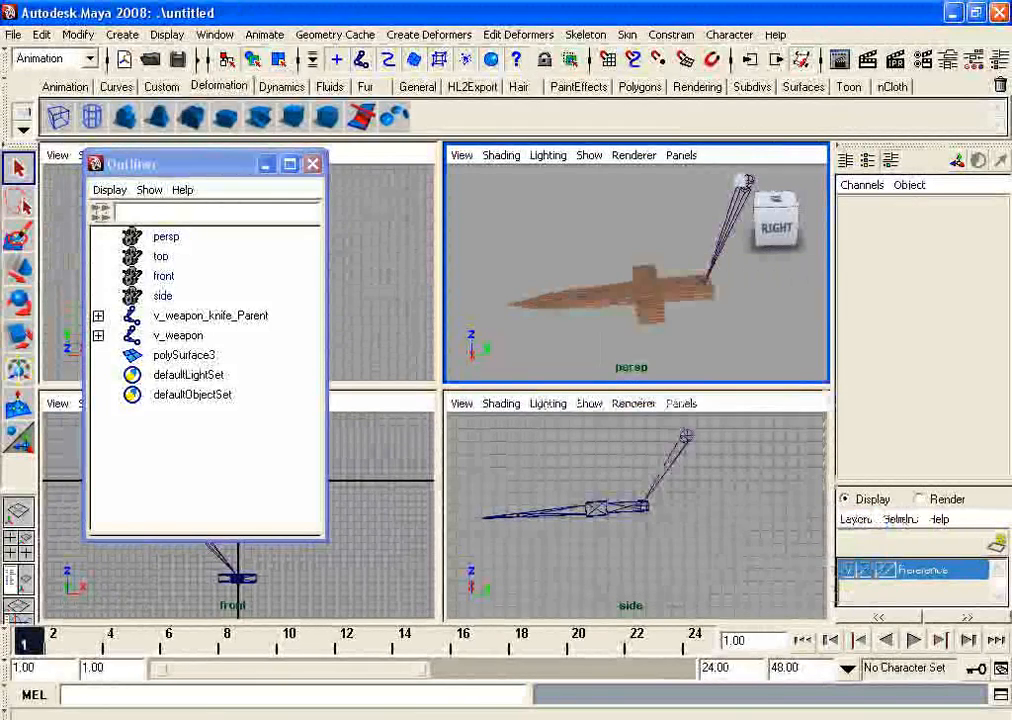
{"action": "double_click", "coordinate": [923, 570]}
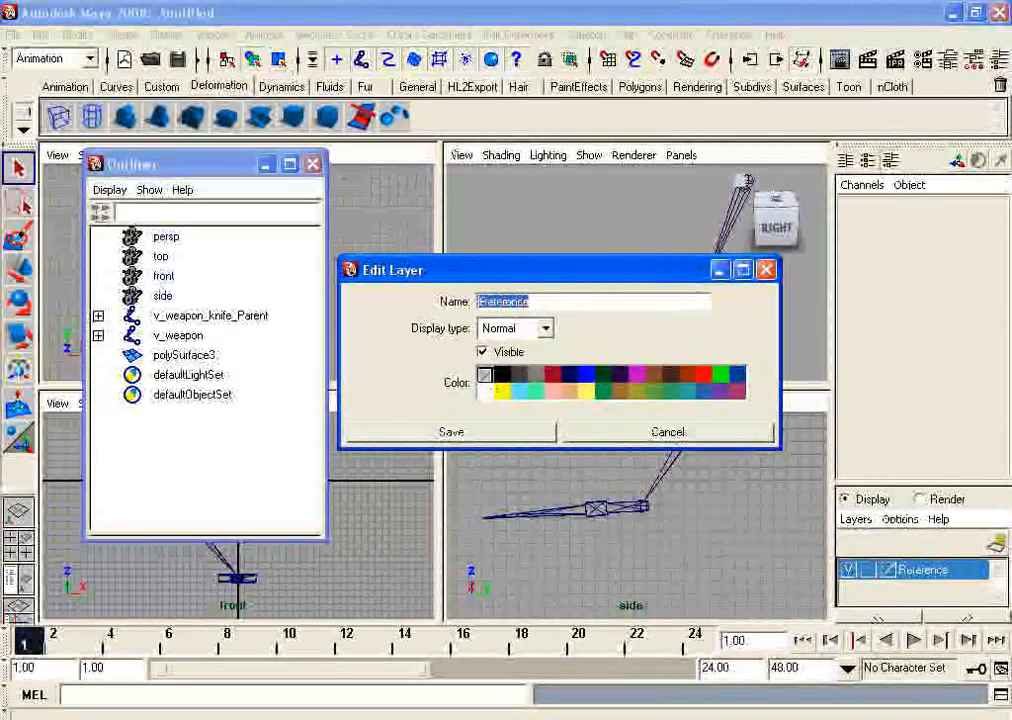
{"action": "left_click", "coordinate": [451, 432]}
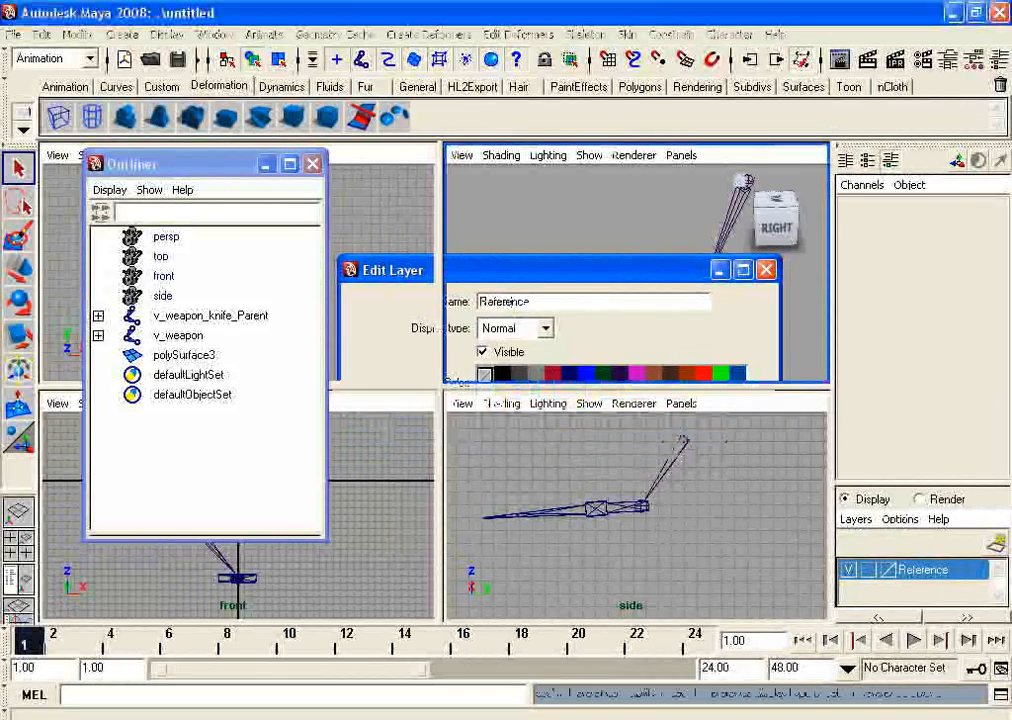
Step: Make polySurfaceShape3 a member of the Reference display layer using the Relationship Editor, and close the editor
{"action": "right_click_drag", "start_coordinate": [923, 570], "coordinate": [850, 616]}
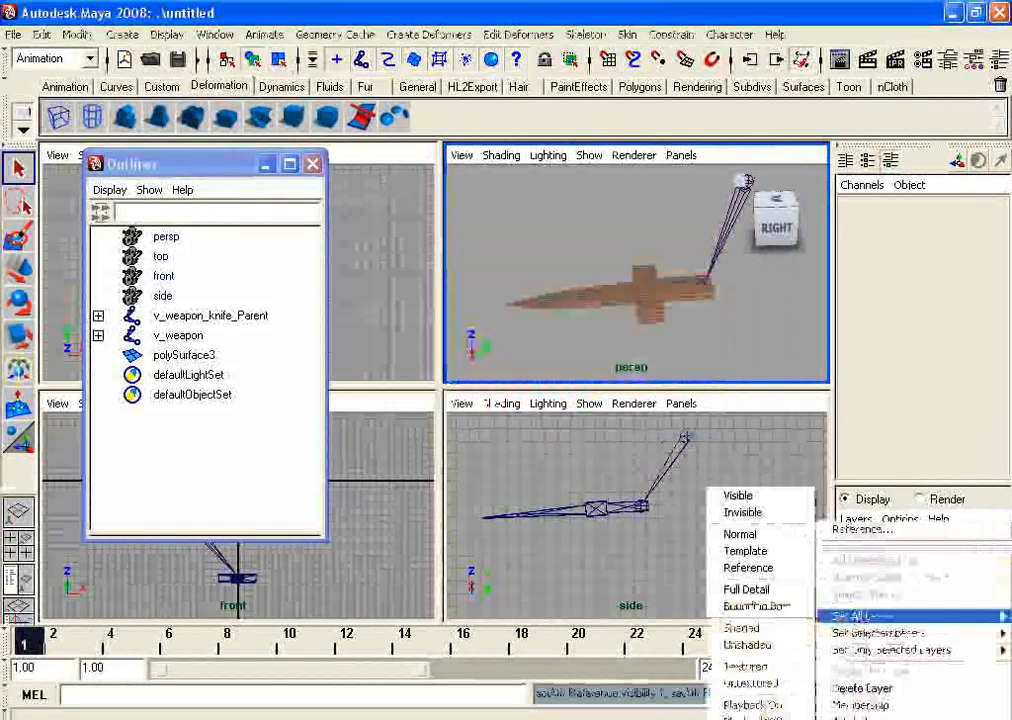
{"action": "left_click", "coordinate": [860, 705]}
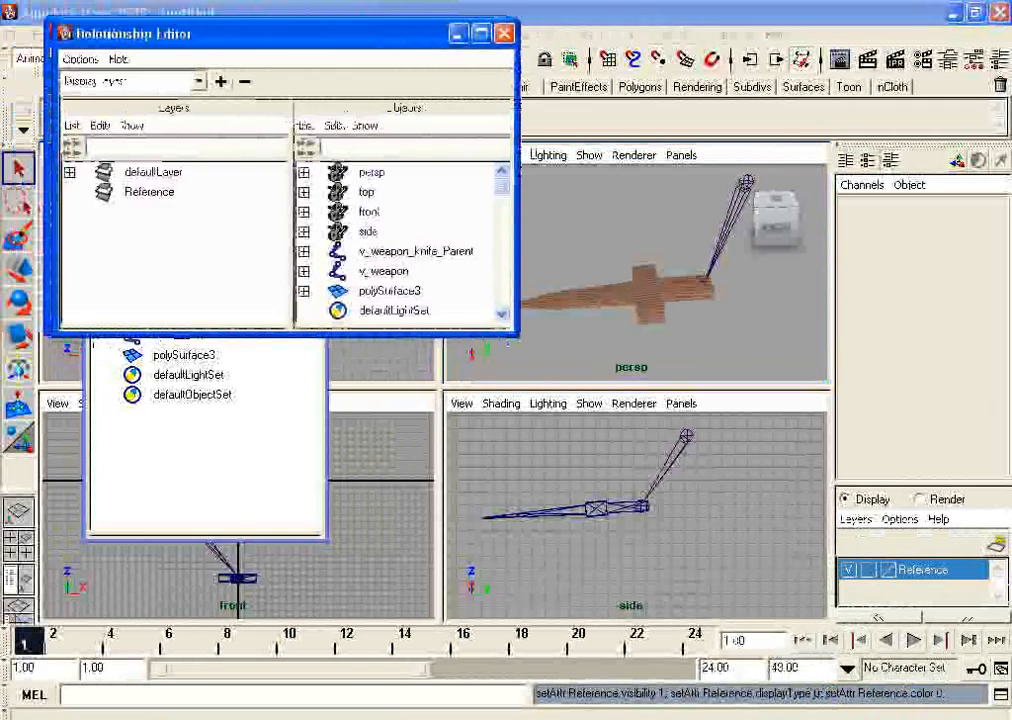
{"action": "left_click_drag", "start_coordinate": [262, 34], "coordinate": [494, 41]}
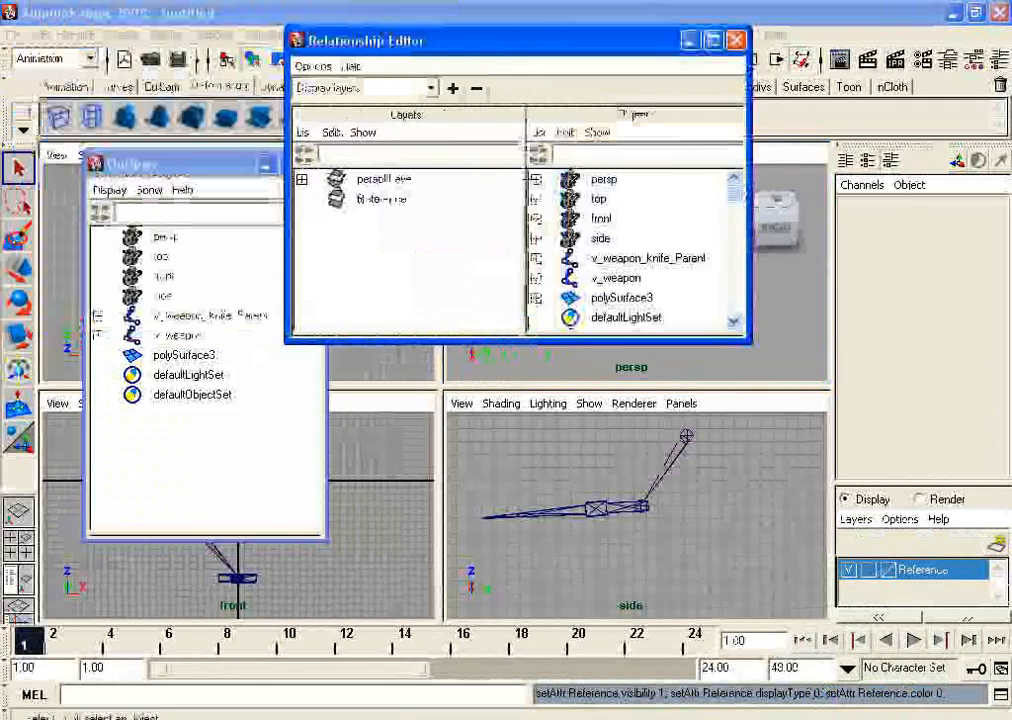
{"action": "left_click_drag", "start_coordinate": [750, 342], "coordinate": [797, 600]}
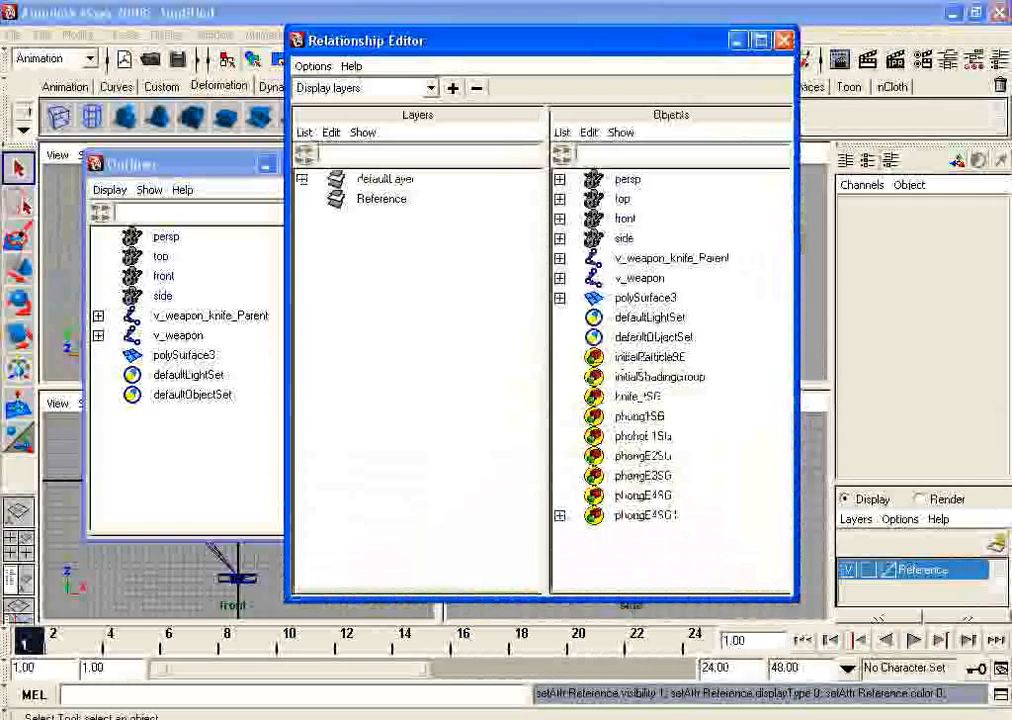
{"action": "left_click", "coordinate": [382, 199]}
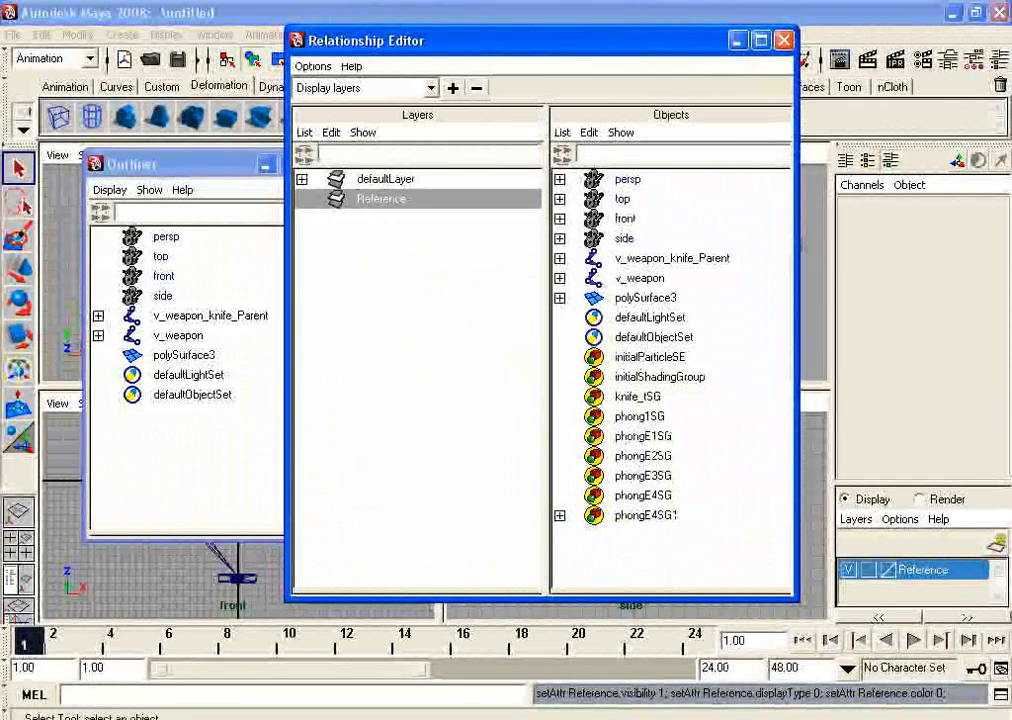
{"action": "left_click", "coordinate": [559, 298]}
{"action": "left_click", "coordinate": [640, 298]}
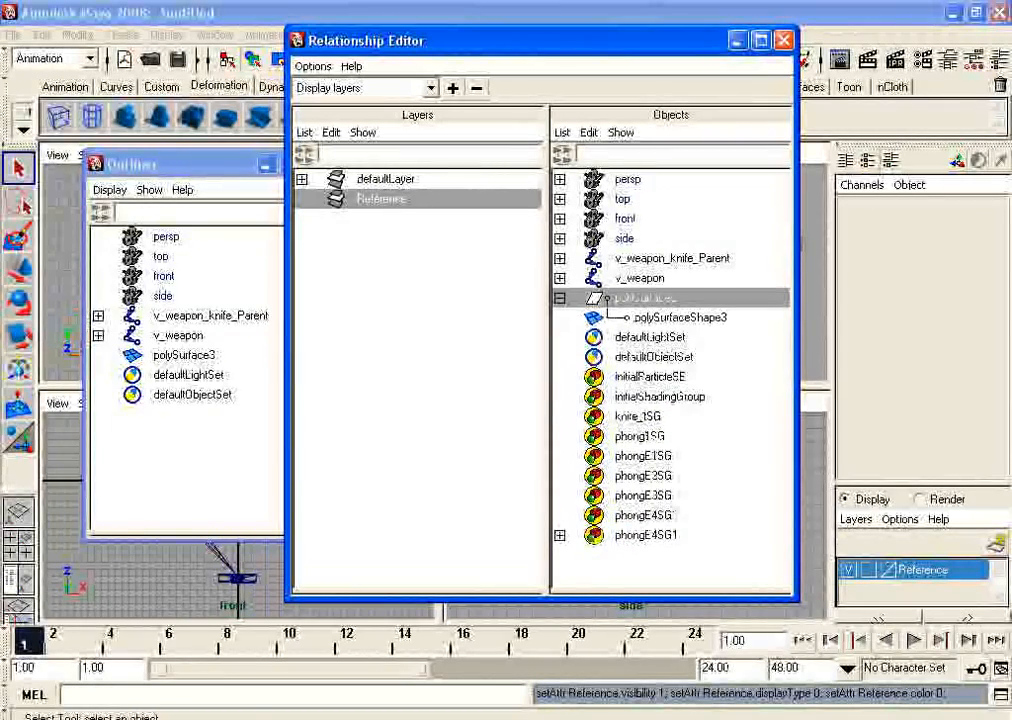
{"action": "left_click_drag", "start_coordinate": [380, 40], "coordinate": [847, 307]}
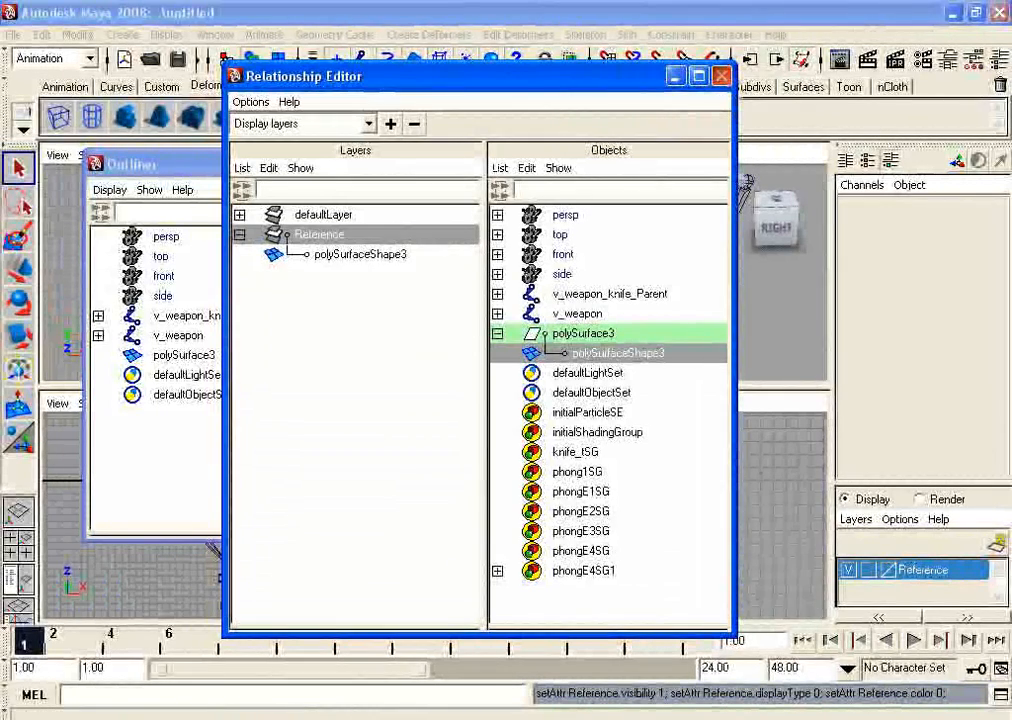
{"action": "left_click", "coordinate": [722, 76]}
Step: Rename polySurface3 to ToySword and review the Reference layer's membership
{"action": "double_click", "coordinate": [183, 355]}
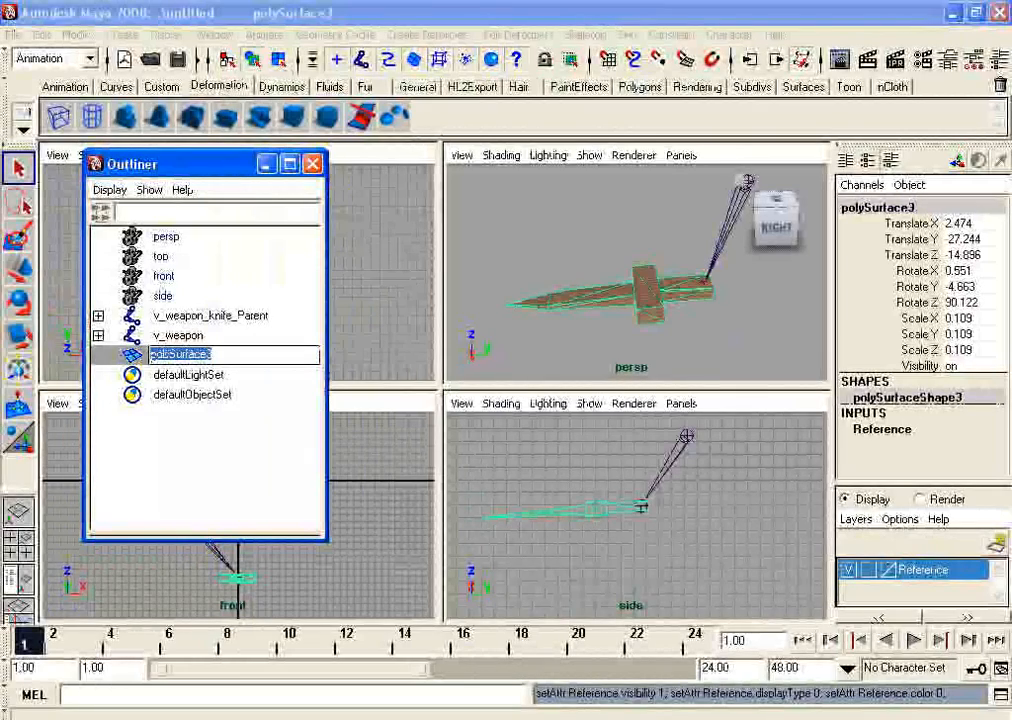
{"action": "type", "text": "R"}
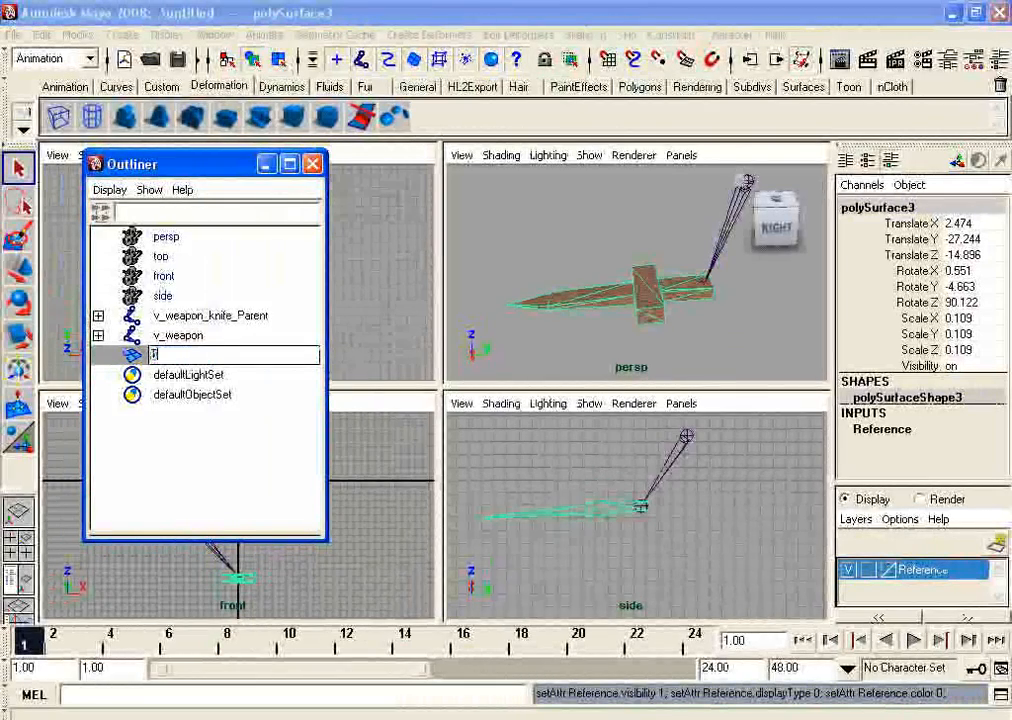
{"action": "type", "text": "oySword"}
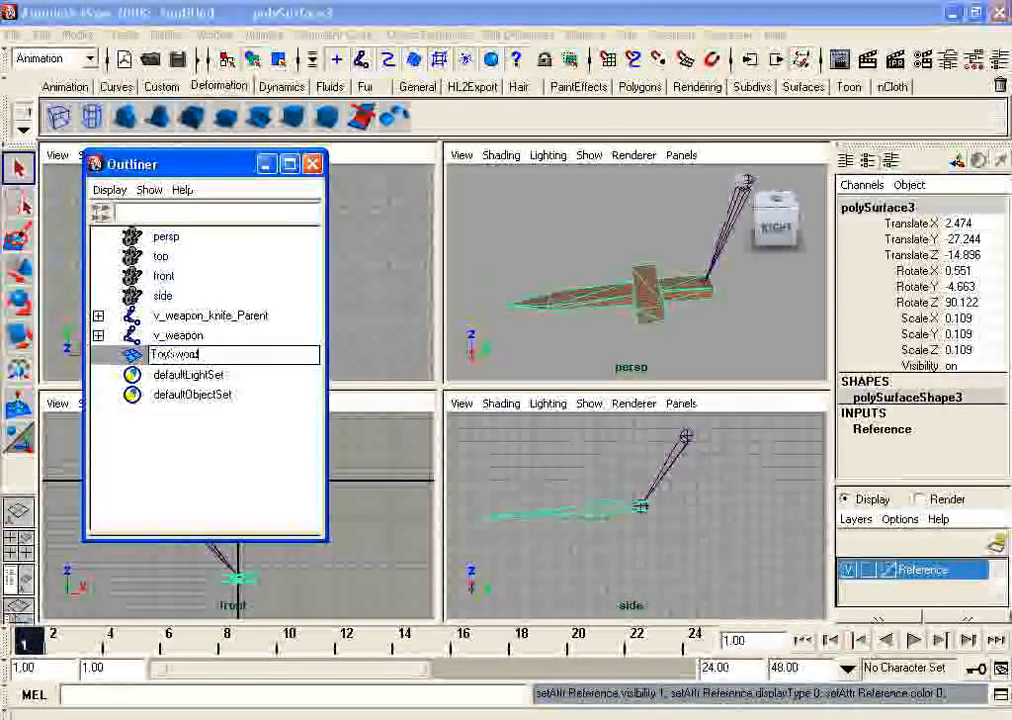
{"action": "key", "text": "Return"}
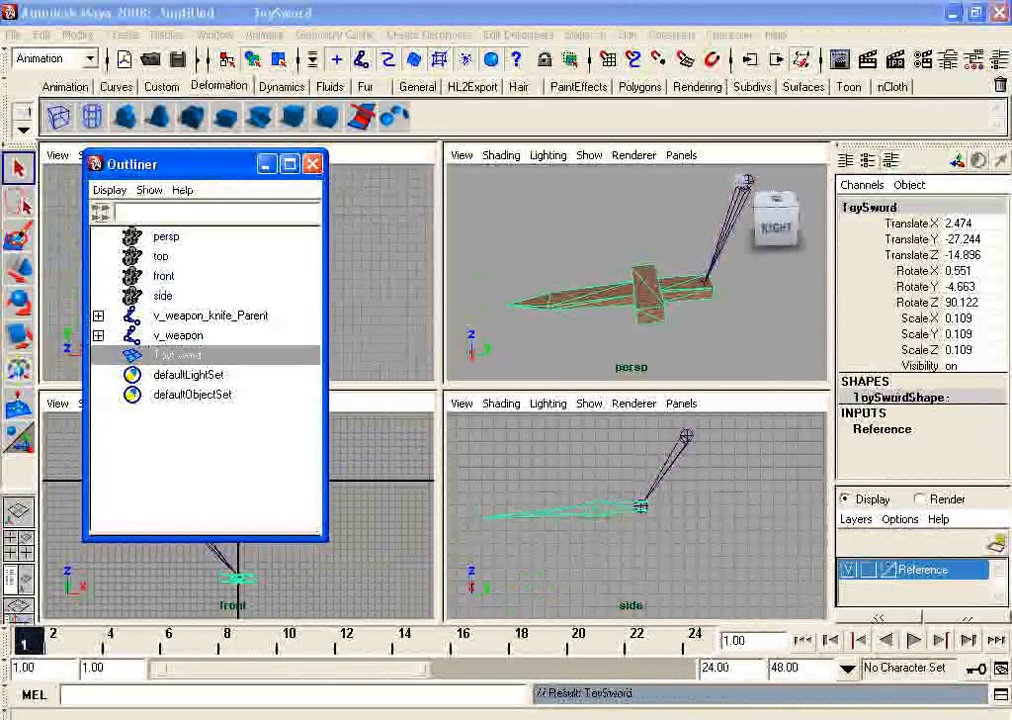
{"action": "right_click", "coordinate": [905, 569]}
{"action": "left_click", "coordinate": [880, 671]}
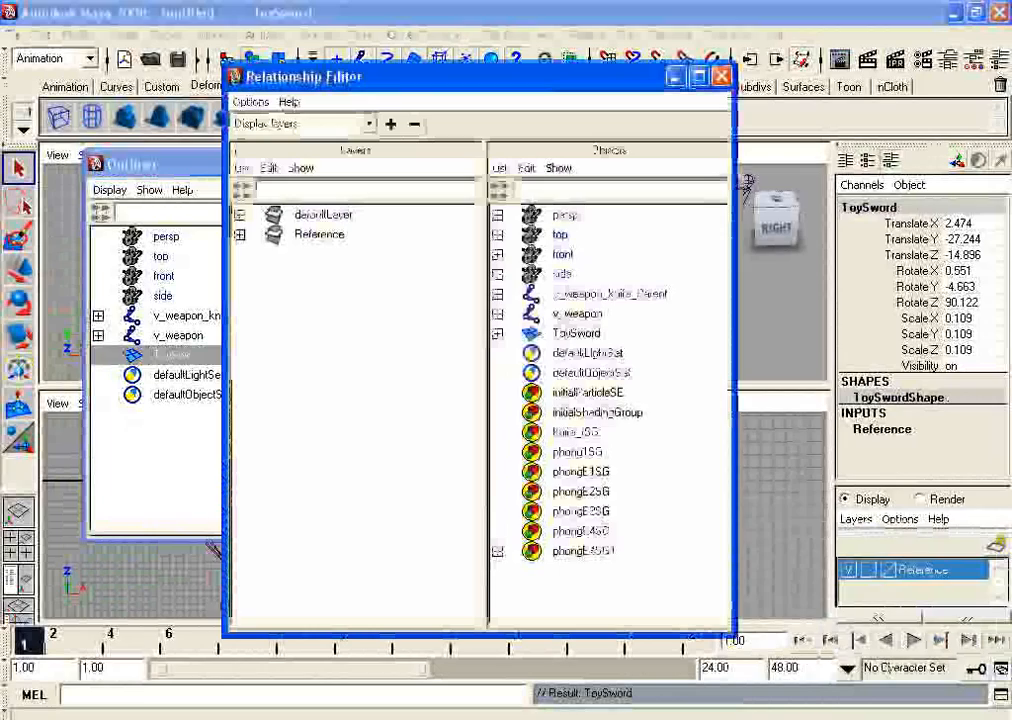
{"action": "left_click", "coordinate": [721, 76]}
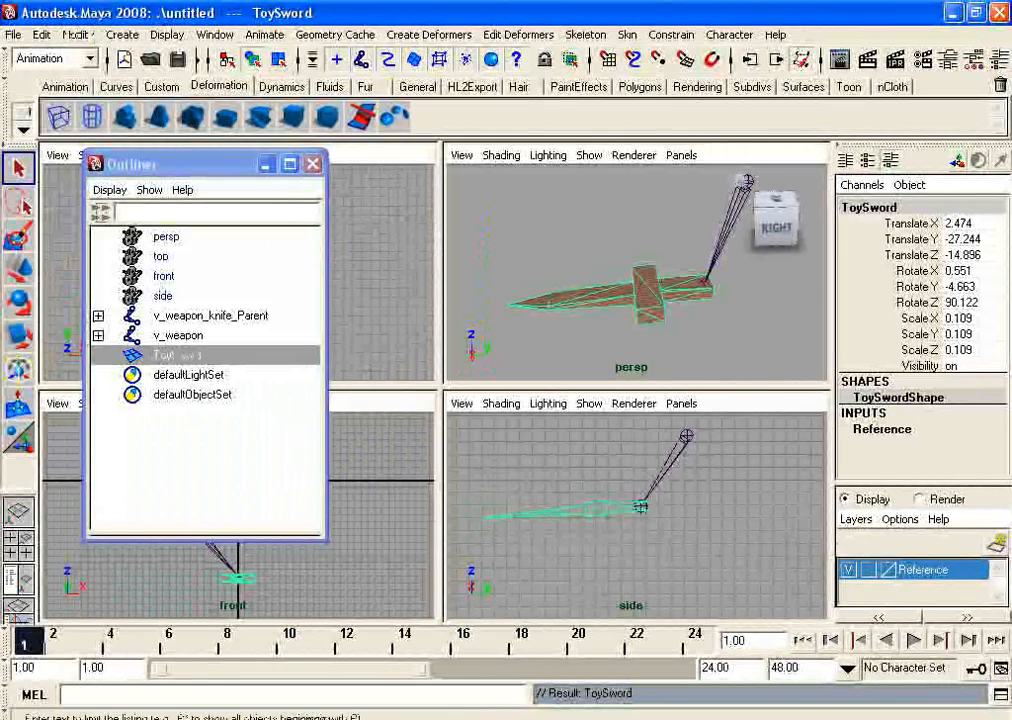
Step: Examine the v_weapon_knife_Parent joint chain and the v_weapon arm skeleton around the sword in the perspective view
{"action": "left_click", "coordinate": [98, 316]}
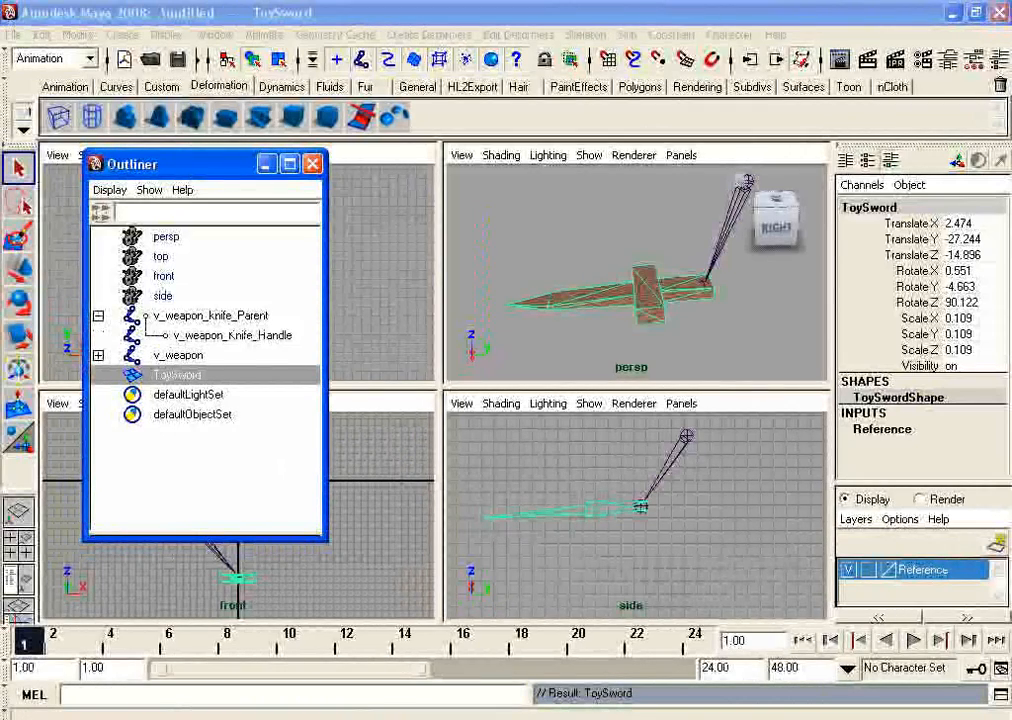
{"action": "left_click", "coordinate": [727, 229]}
{"action": "middle_click_drag", "start_coordinate": [727, 229], "coordinate": [632, 239], "text": "alt"}
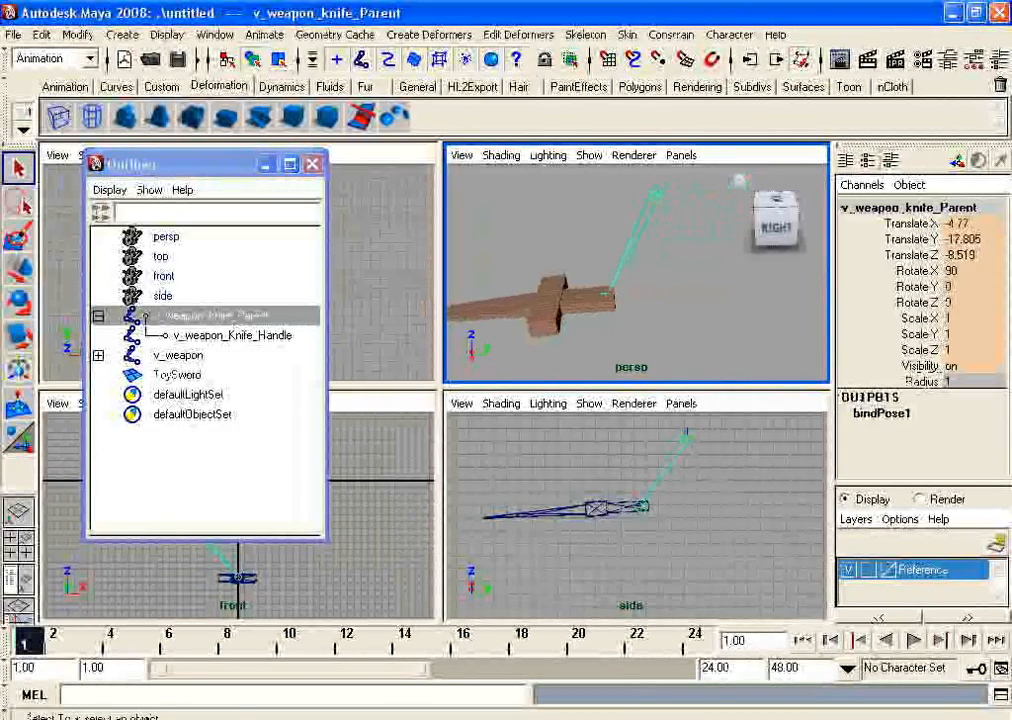
{"action": "left_click_drag", "start_coordinate": [648, 262], "coordinate": [672, 203], "text": "alt"}
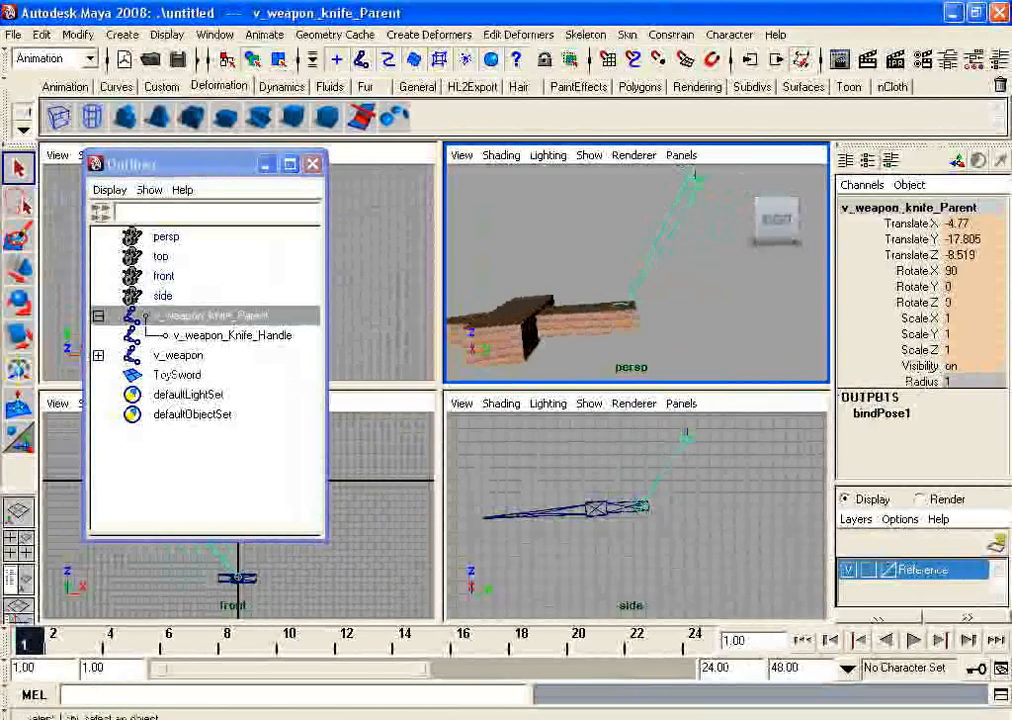
{"action": "left_click", "coordinate": [633, 302]}
{"action": "left_click", "coordinate": [688, 285]}
{"action": "left_click_drag", "start_coordinate": [688, 285], "coordinate": [694, 262], "text": "alt"}
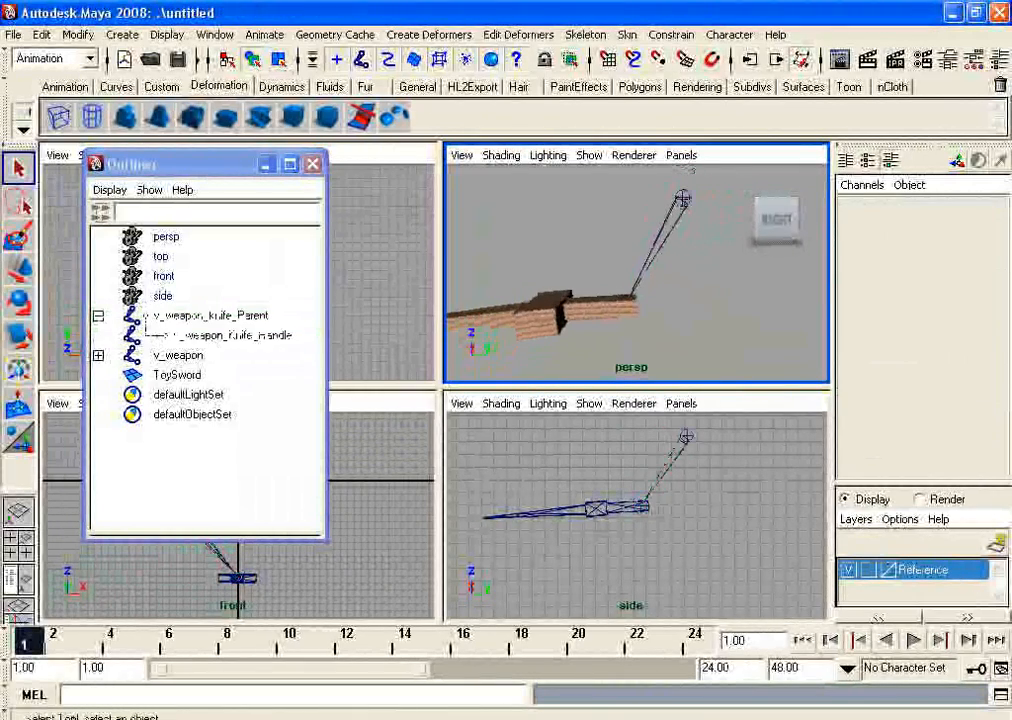
{"action": "left_click_drag", "start_coordinate": [690, 172], "coordinate": [738, 180], "text": "alt"}
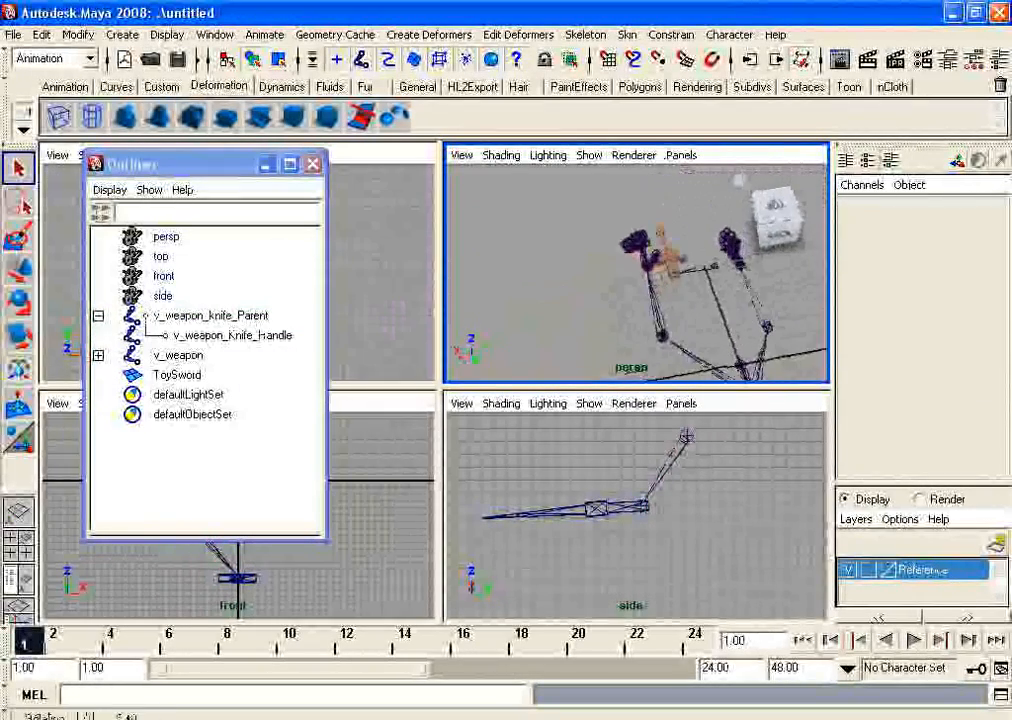
{"action": "left_click", "coordinate": [178, 355]}
{"action": "key", "text": "e"}
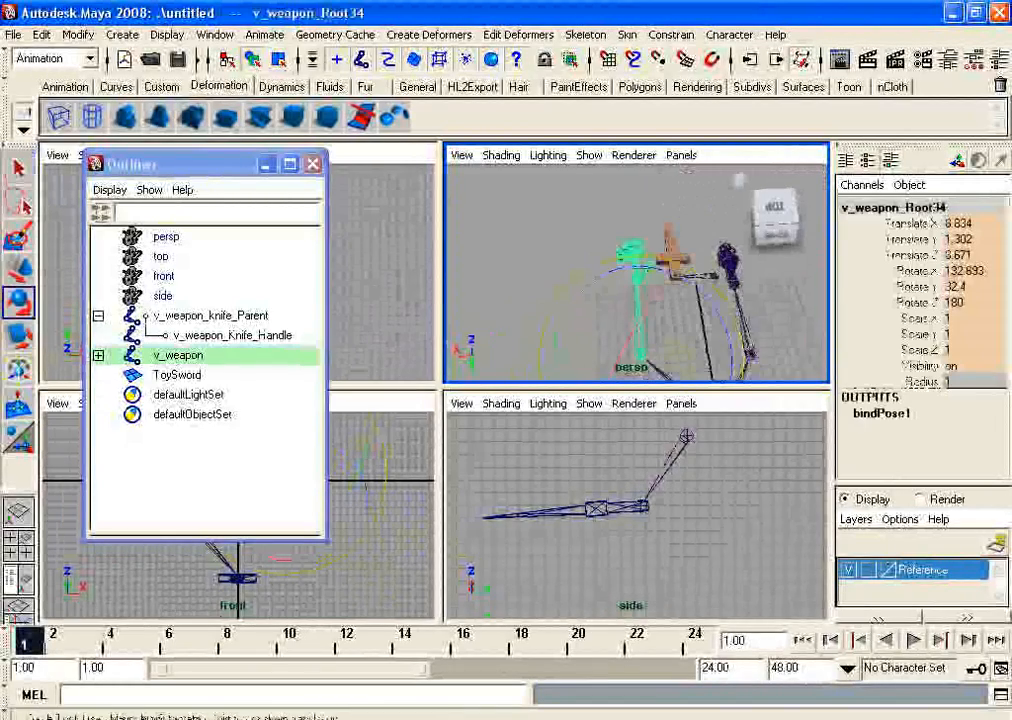
{"action": "middle_click_drag", "start_coordinate": [720, 270], "coordinate": [655, 185], "text": "alt"}
{"action": "left_click_drag", "start_coordinate": [640, 318], "coordinate": [780, 245]}
{"action": "left_click", "coordinate": [708, 310]}
{"action": "scroll", "coordinate": [640, 260], "scroll_direction": "up", "scroll_amount": 3}
{"action": "middle_click_drag", "start_coordinate": [620, 230], "coordinate": [710, 318], "text": "alt"}
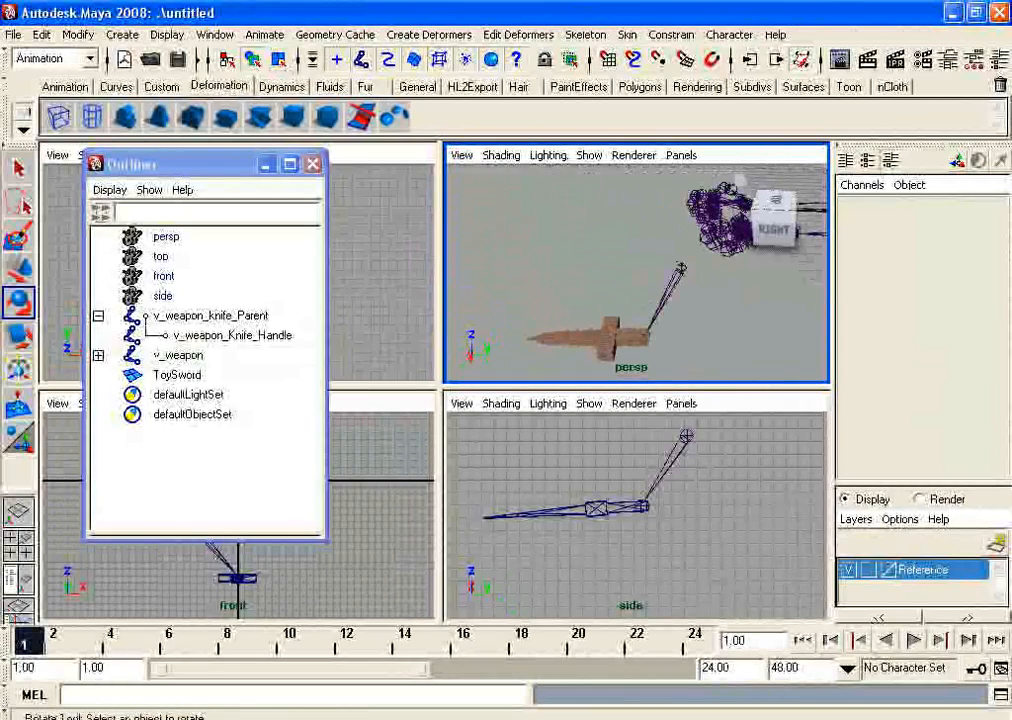
Step: Parent ToySword under the v_weapon_Knife_Handle joint and clear the selection
{"action": "left_click", "coordinate": [177, 375]}
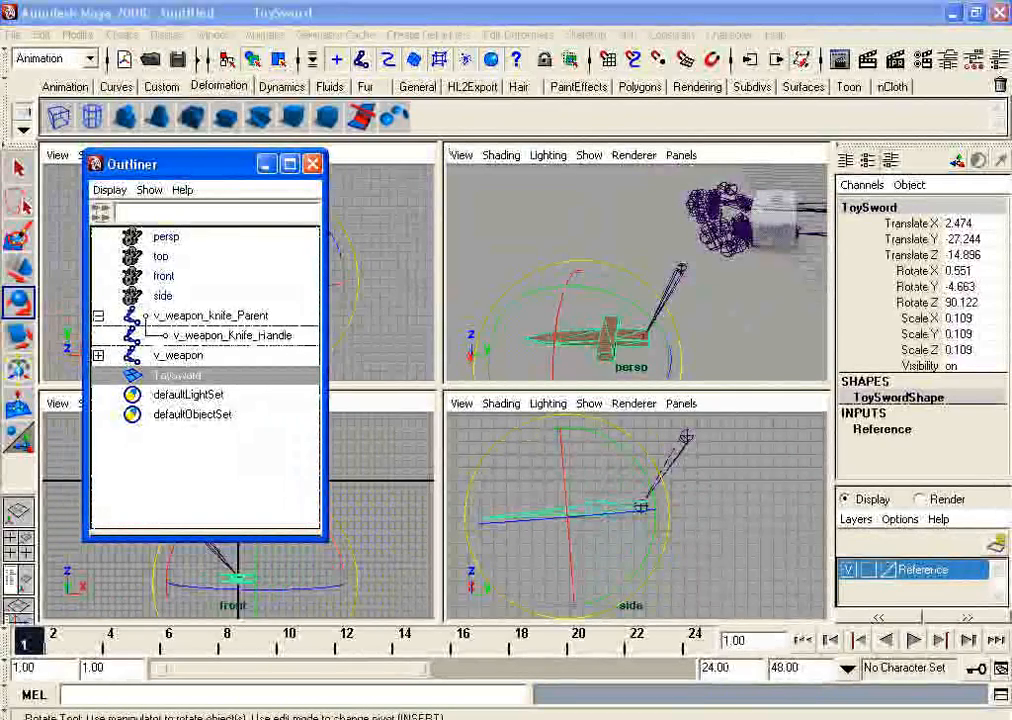
{"action": "middle_click_drag", "start_coordinate": [180, 375], "coordinate": [225, 336]}
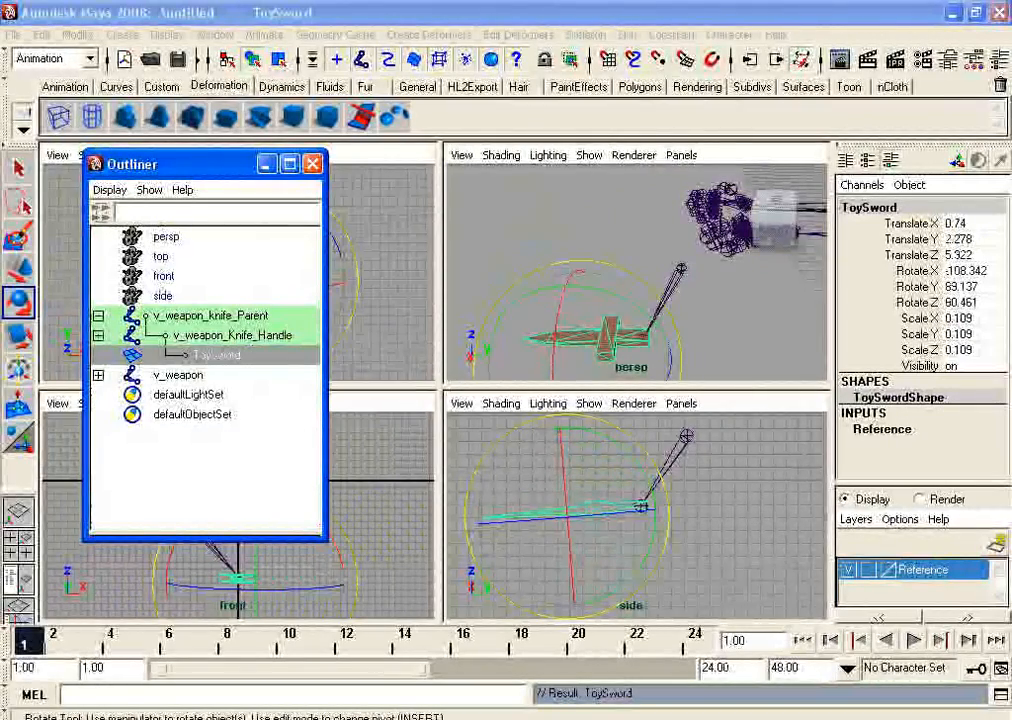
{"action": "key", "text": "q"}
{"action": "left_click", "coordinate": [572, 230]}
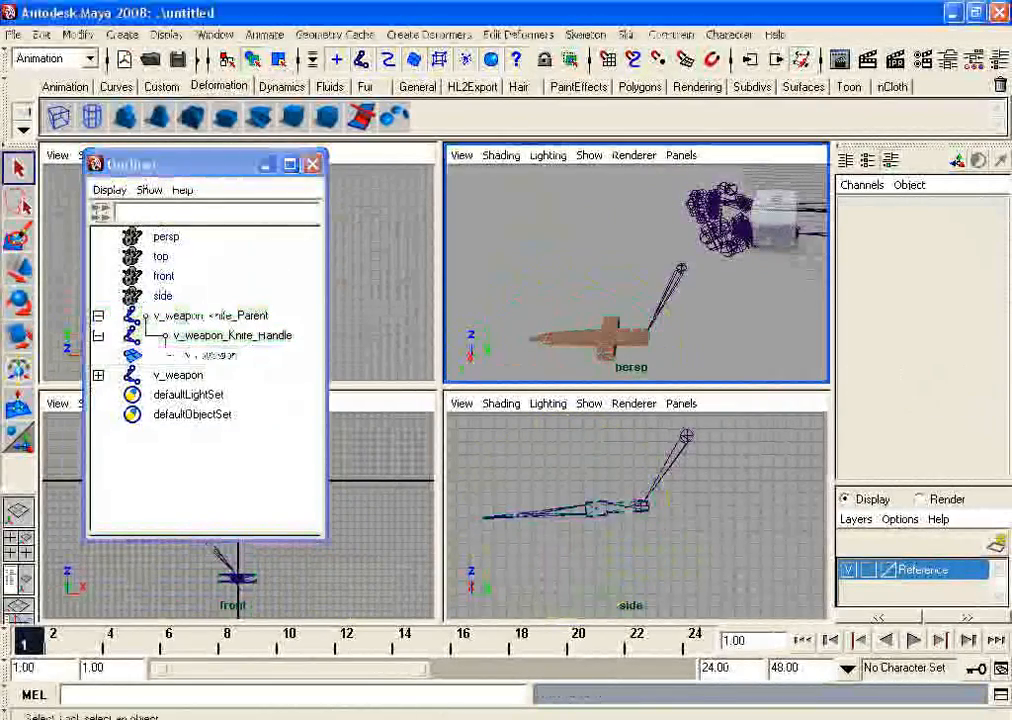
{"action": "left_click", "coordinate": [606, 338]}
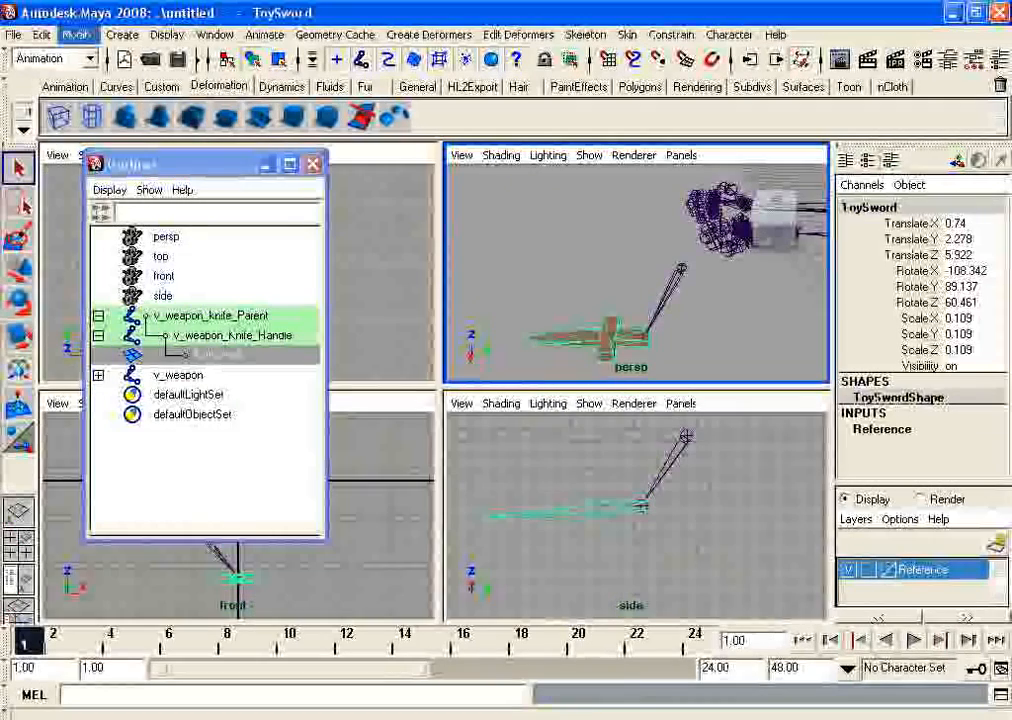
{"action": "left_click", "coordinate": [76, 34]}
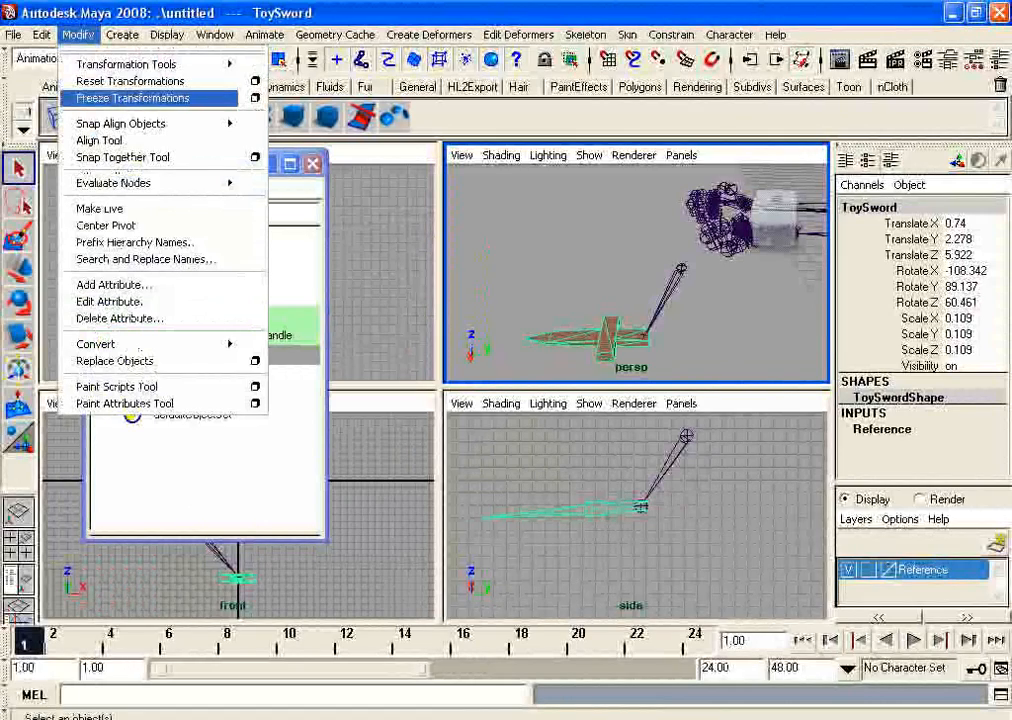
{"action": "left_click", "coordinate": [745, 255]}
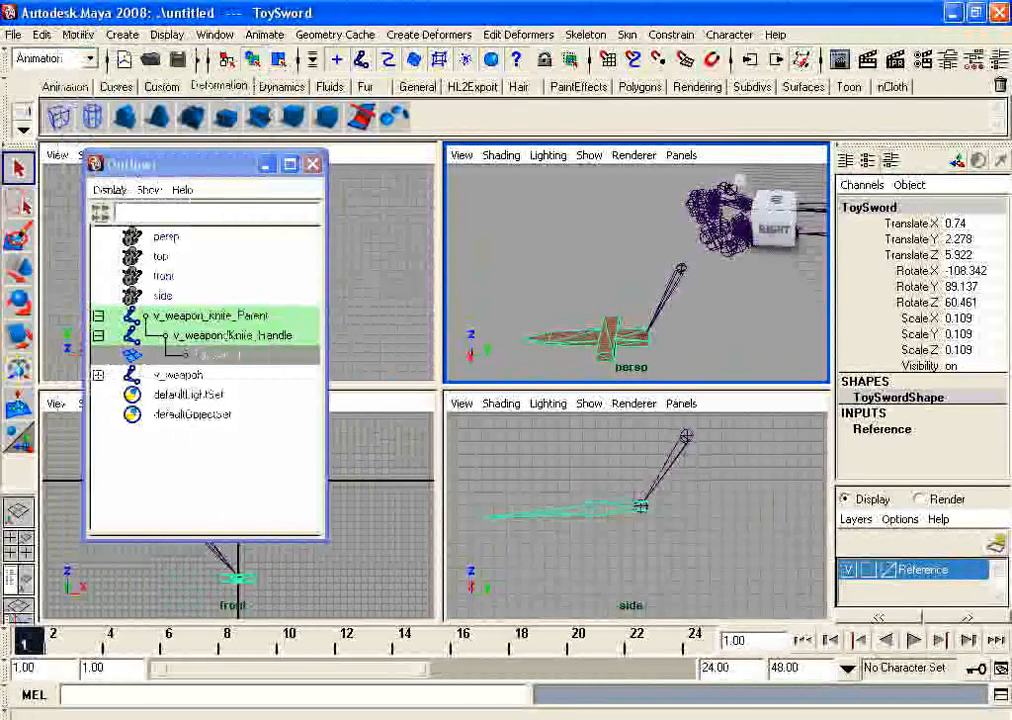
{"action": "left_click_drag", "start_coordinate": [912, 223], "coordinate": [915, 350]}
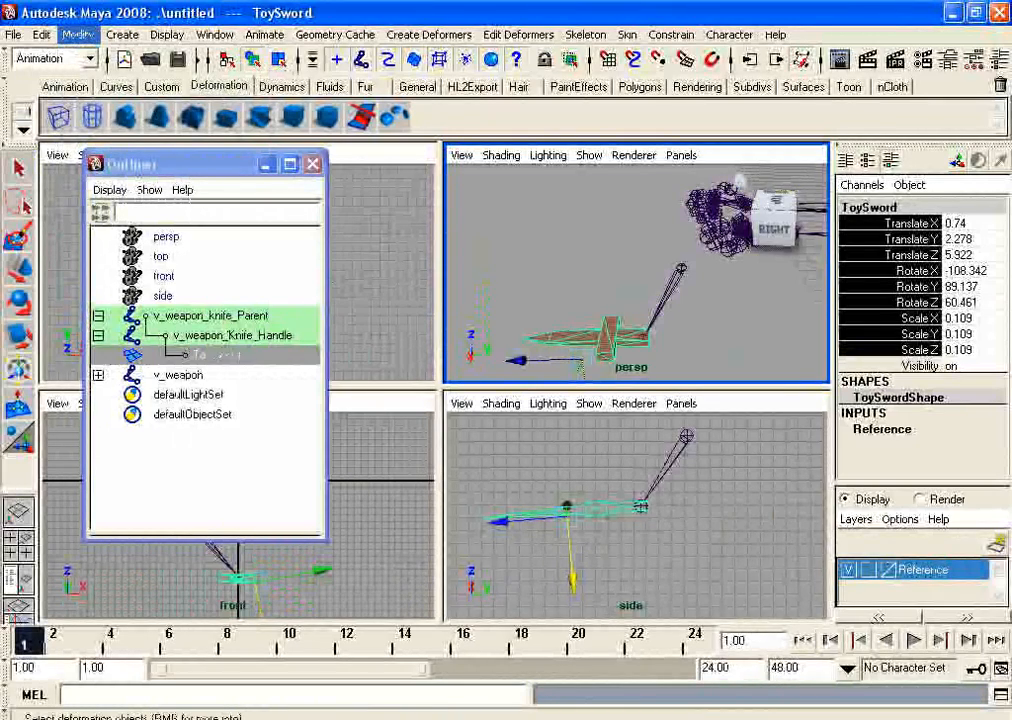
{"action": "left_click", "coordinate": [78, 35]}
{"action": "left_click", "coordinate": [560, 240]}
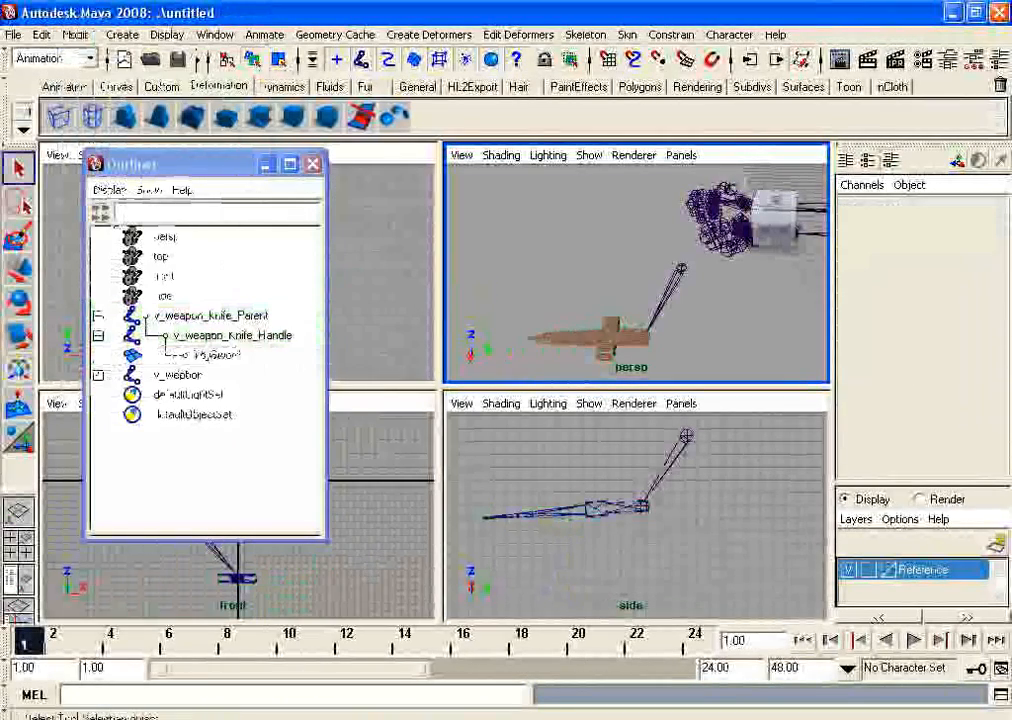
Step: Freeze the transformations of the ToySword mesh
{"action": "left_click", "coordinate": [610, 340]}
{"action": "left_click", "coordinate": [78, 35]}
{"action": "left_click", "coordinate": [140, 98]}
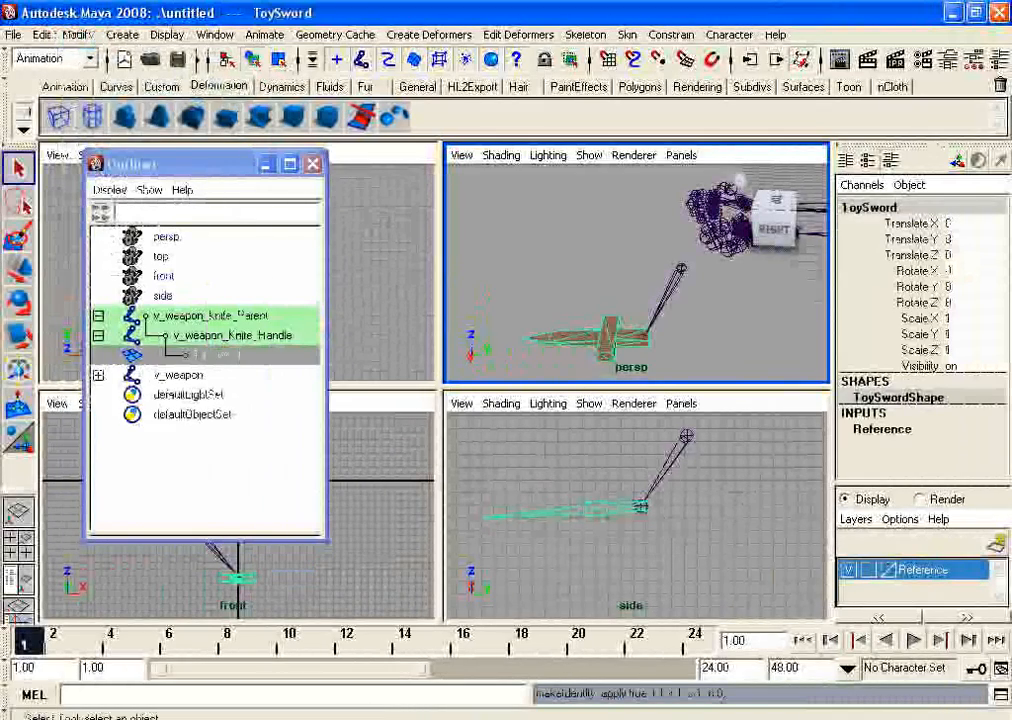
Step: Delete the construction history of the ToySword mesh
{"action": "mouse_move", "coordinate": [640, 275]}
{"action": "left_mouse_down", "text": "alt"}
{"action": "mouse_move", "coordinate": [612, 240]}
{"action": "mouse_move", "coordinate": [614, 225]}
{"action": "mouse_move", "coordinate": [640, 285]}
{"action": "mouse_move", "coordinate": [630, 264]}
{"action": "left_mouse_up", "text": "alt"}
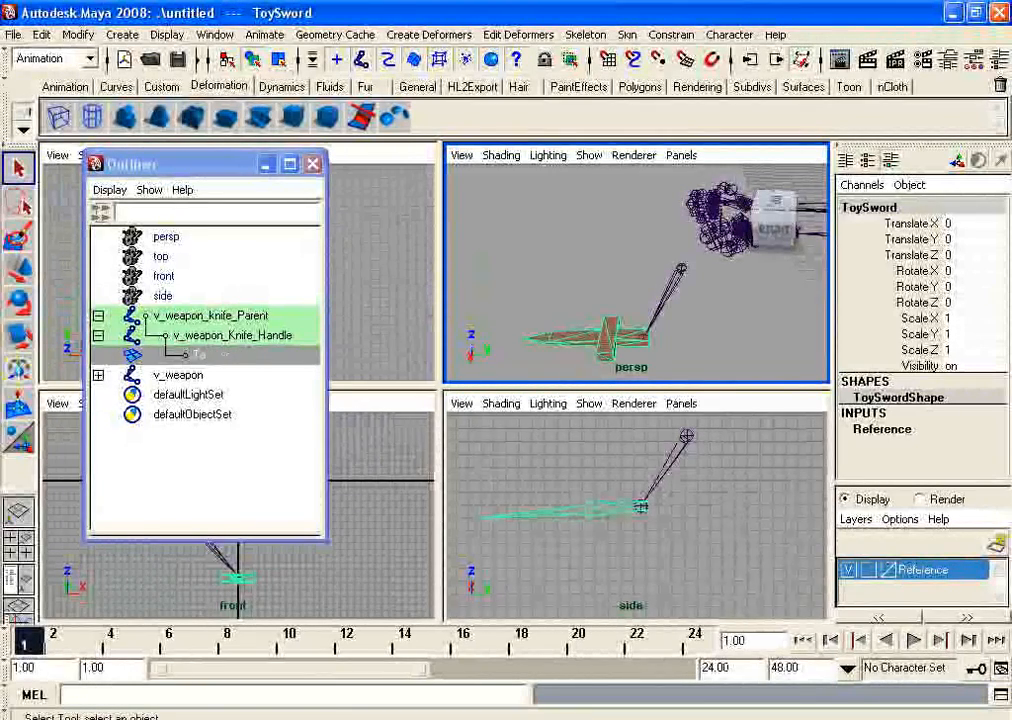
{"action": "mouse_move", "coordinate": [638, 235]}
{"action": "left_mouse_down", "text": "alt"}
{"action": "mouse_move", "coordinate": [632, 310]}
{"action": "mouse_move", "coordinate": [632, 245]}
{"action": "mouse_move", "coordinate": [622, 252]}
{"action": "mouse_move", "coordinate": [642, 268]}
{"action": "mouse_move", "coordinate": [644, 252]}
{"action": "left_mouse_up", "text": "alt"}
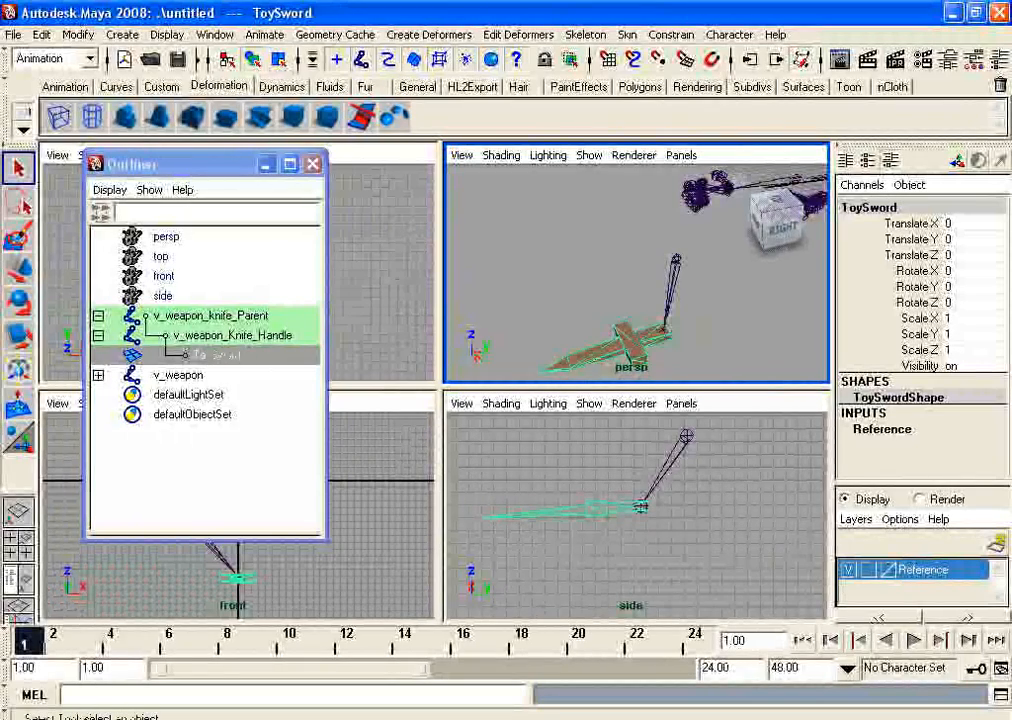
{"action": "left_click_drag", "start_coordinate": [644, 268], "coordinate": [630, 228], "text": "alt"}
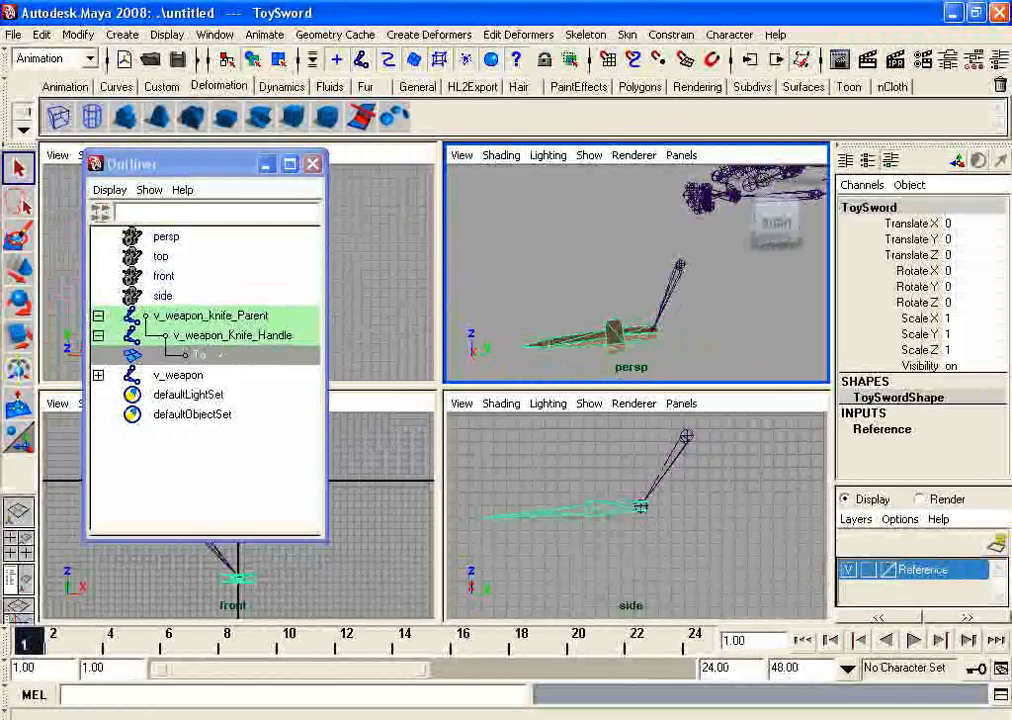
{"action": "left_click", "coordinate": [75, 35]}
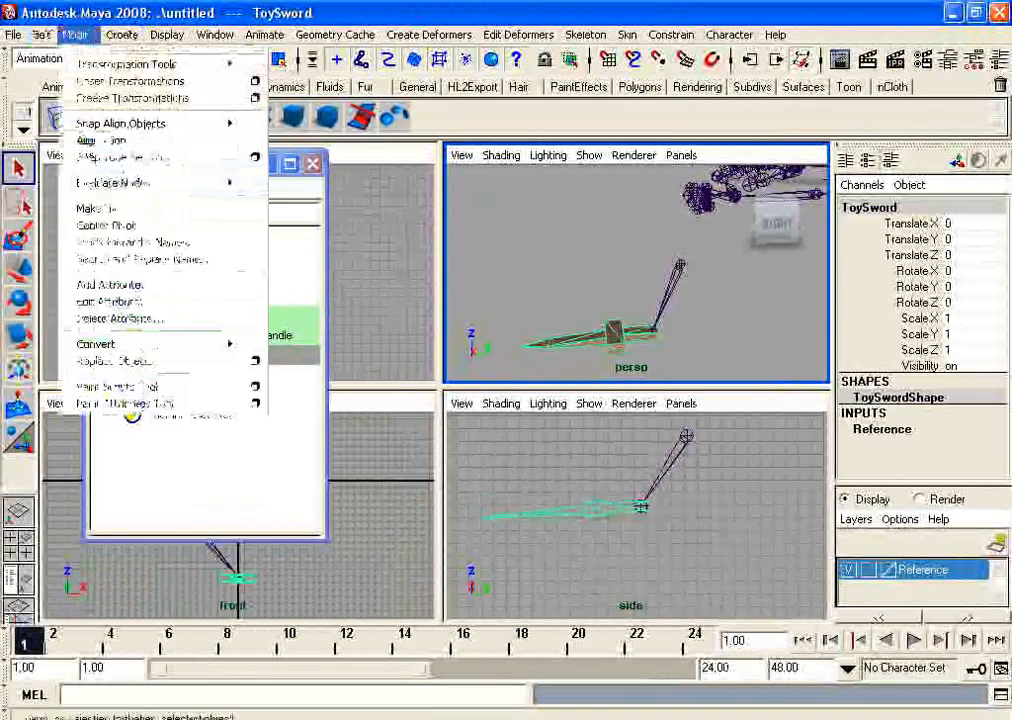
{"action": "left_click", "coordinate": [40, 34]}
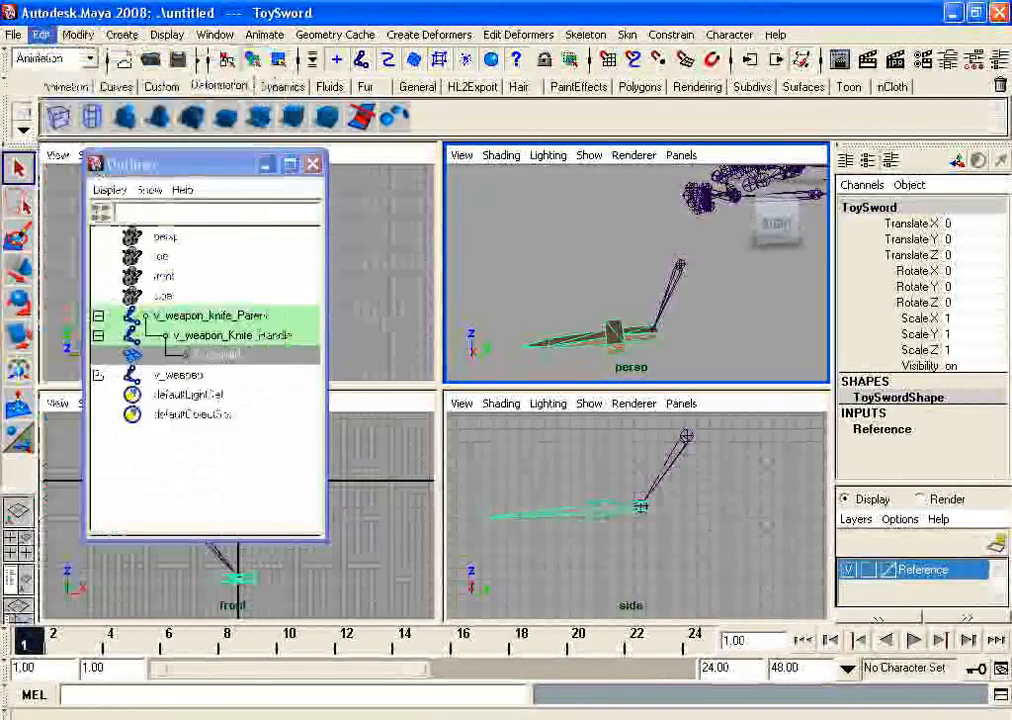
{"action": "left_click", "coordinate": [40, 34]}
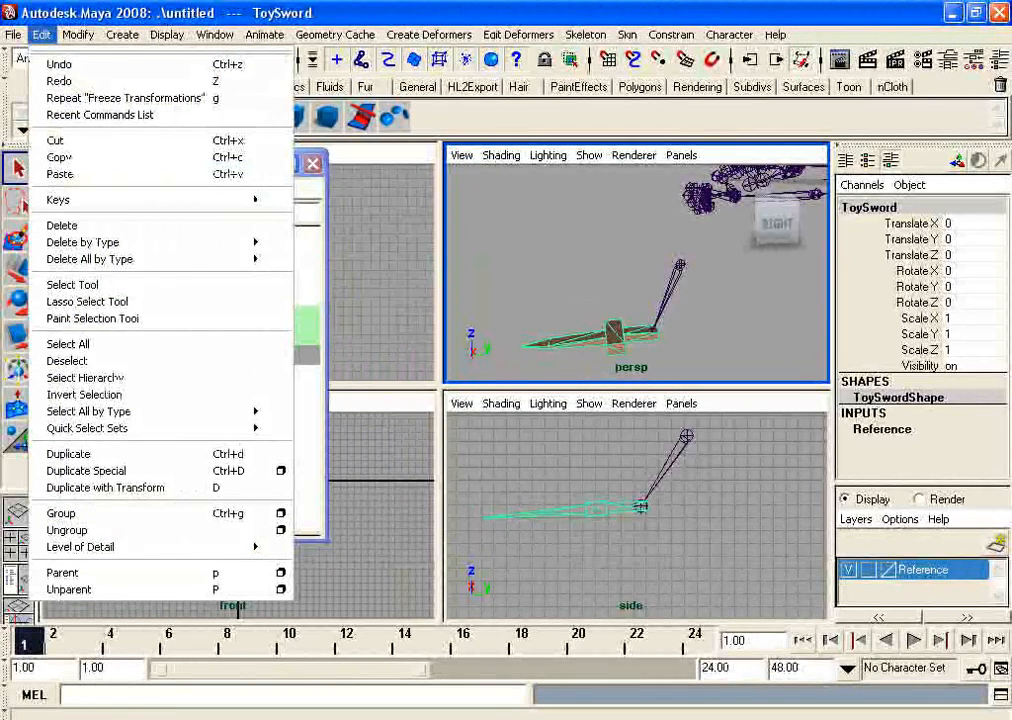
{"action": "mouse_move", "coordinate": [62, 243]}
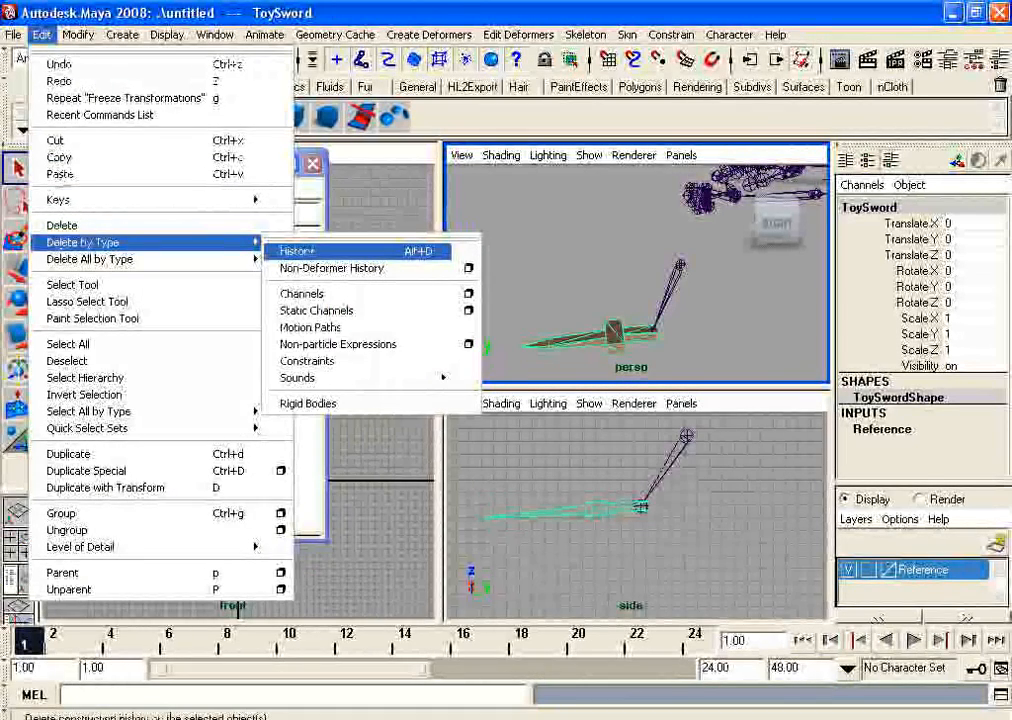
{"action": "left_click", "coordinate": [297, 251]}
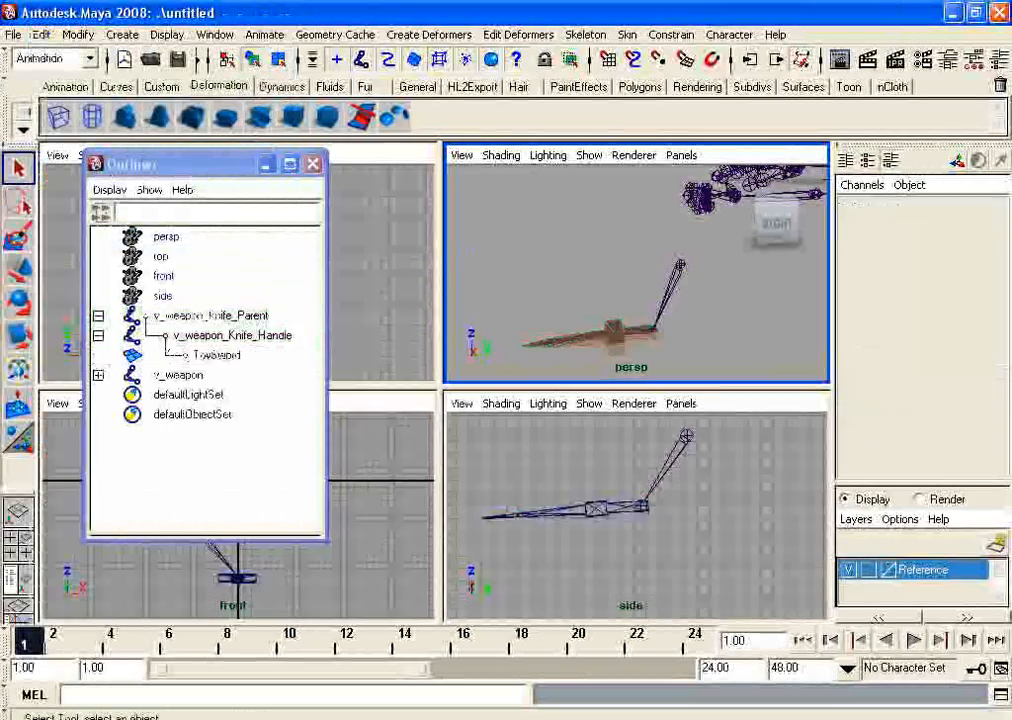
Step: Reselect ToySword, look over the kinds of data that can be deleted by type, and clear the selection
{"action": "left_click", "coordinate": [200, 355]}
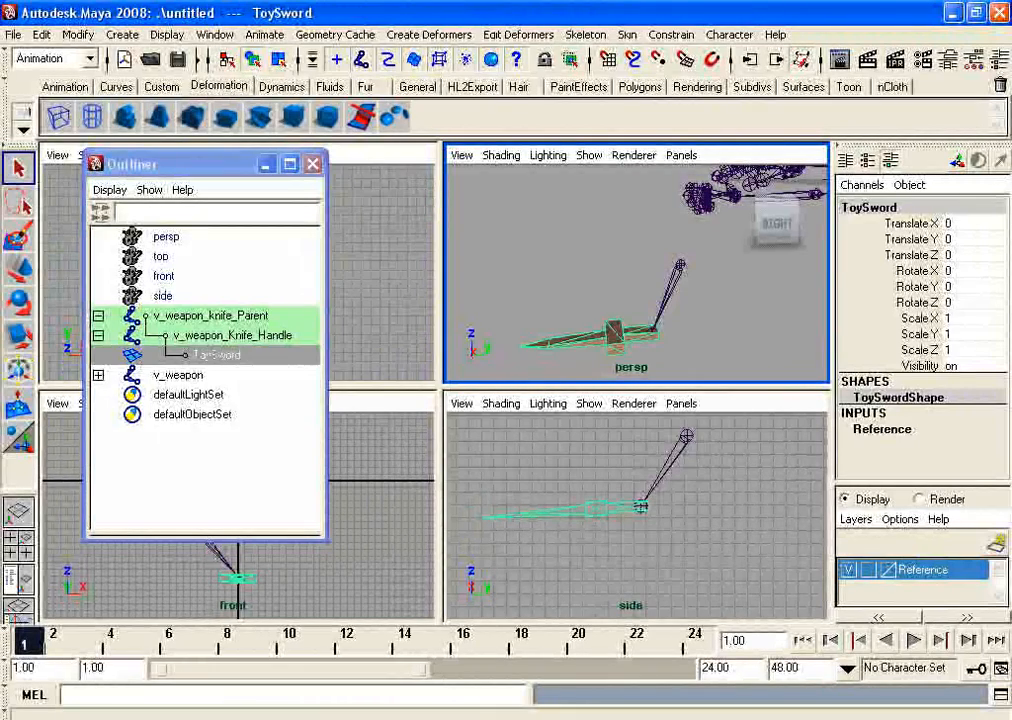
{"action": "left_click", "coordinate": [590, 265]}
{"action": "left_click", "coordinate": [614, 335]}
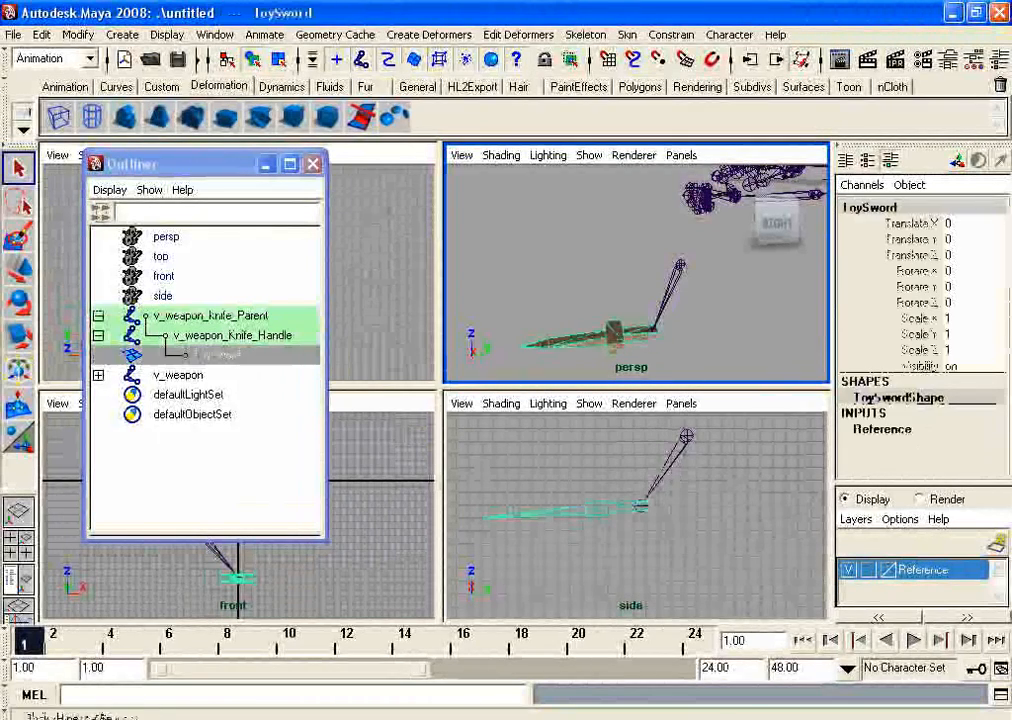
{"action": "left_click", "coordinate": [41, 34]}
{"action": "mouse_move", "coordinate": [90, 242]}
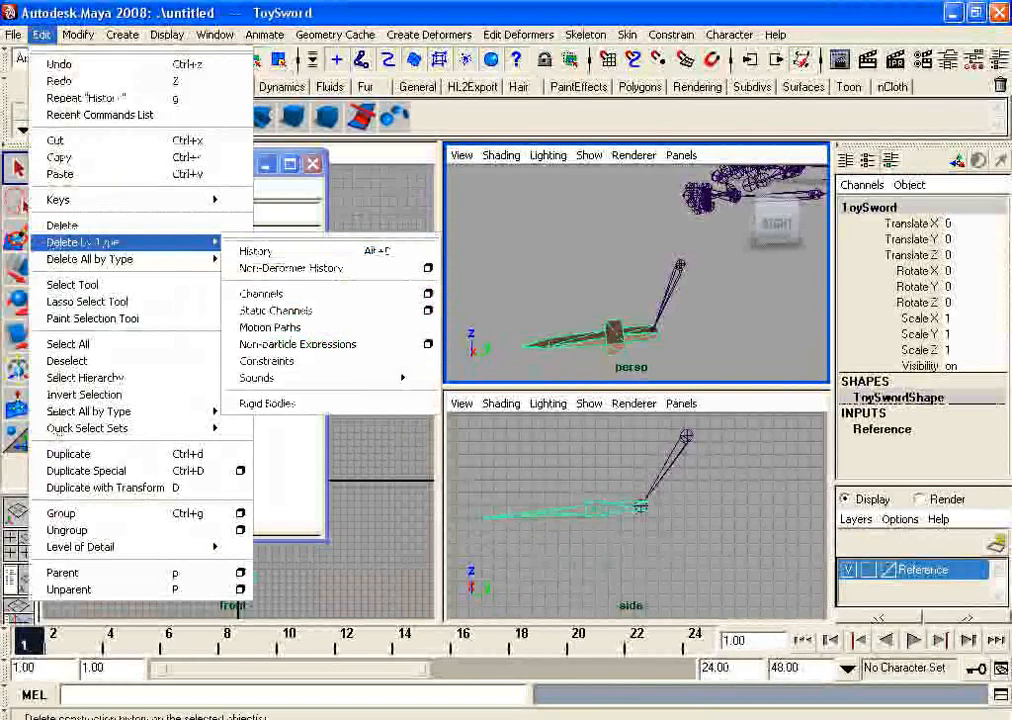
{"action": "left_click", "coordinate": [200, 460]}
{"action": "left_click", "coordinate": [205, 355]}
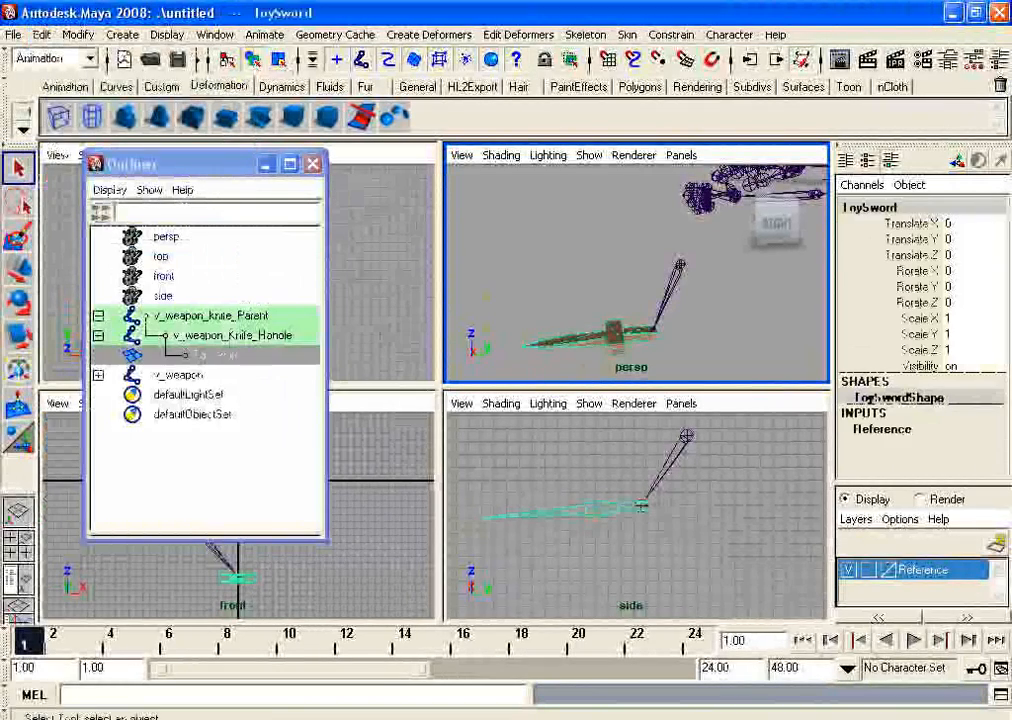
{"action": "left_click", "coordinate": [200, 460]}
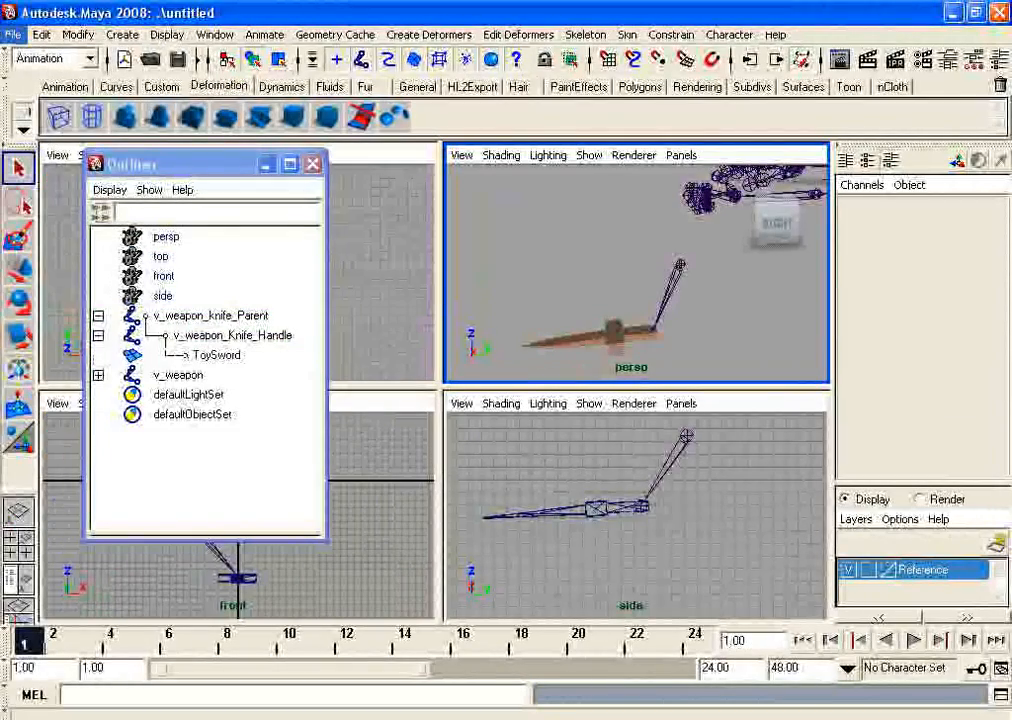
Step: Start saving the scene under a new name, browse to F:\Steam\Steamapps\SourceMods\testmod_src and create a new folder there
{"action": "left_click", "coordinate": [14, 34]}
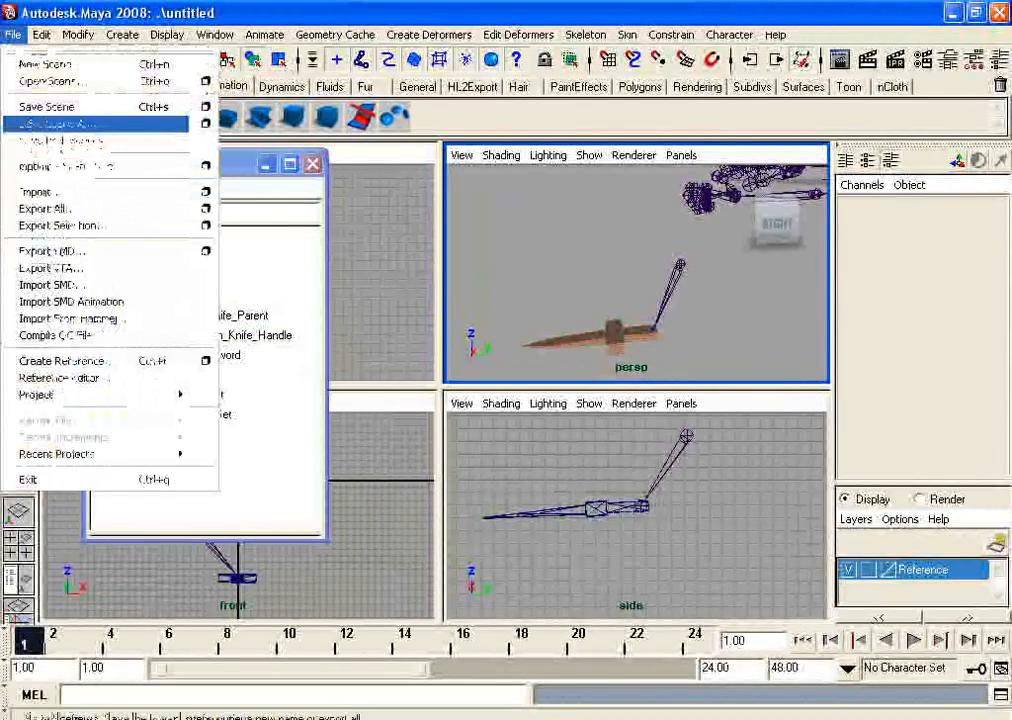
{"action": "left_click", "coordinate": [60, 123]}
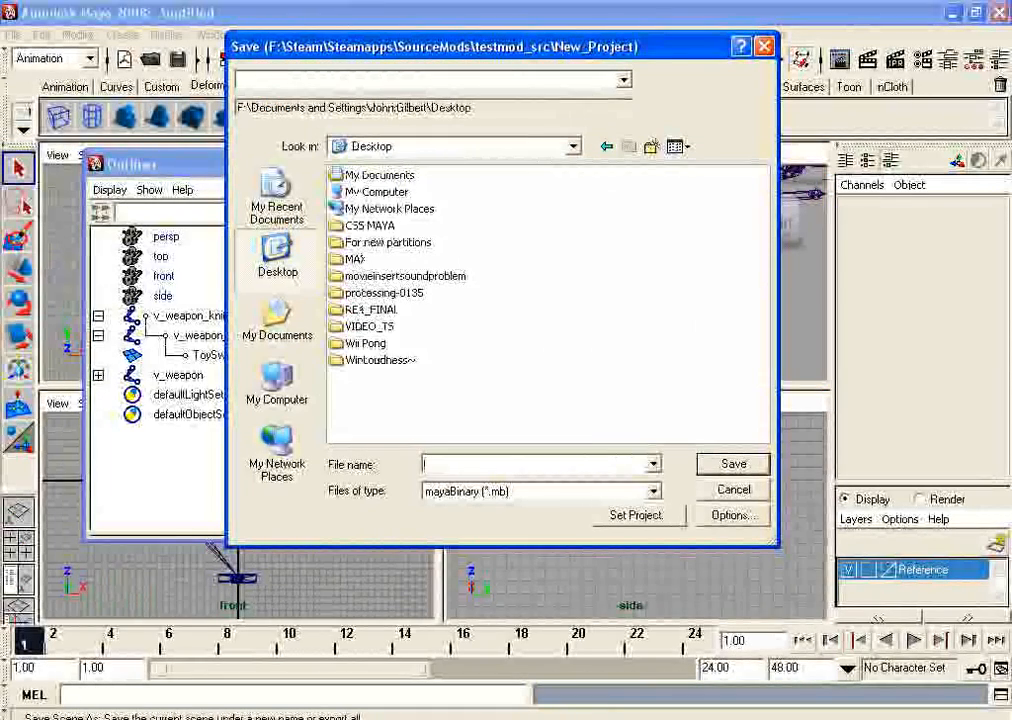
{"action": "left_click", "coordinate": [278, 385]}
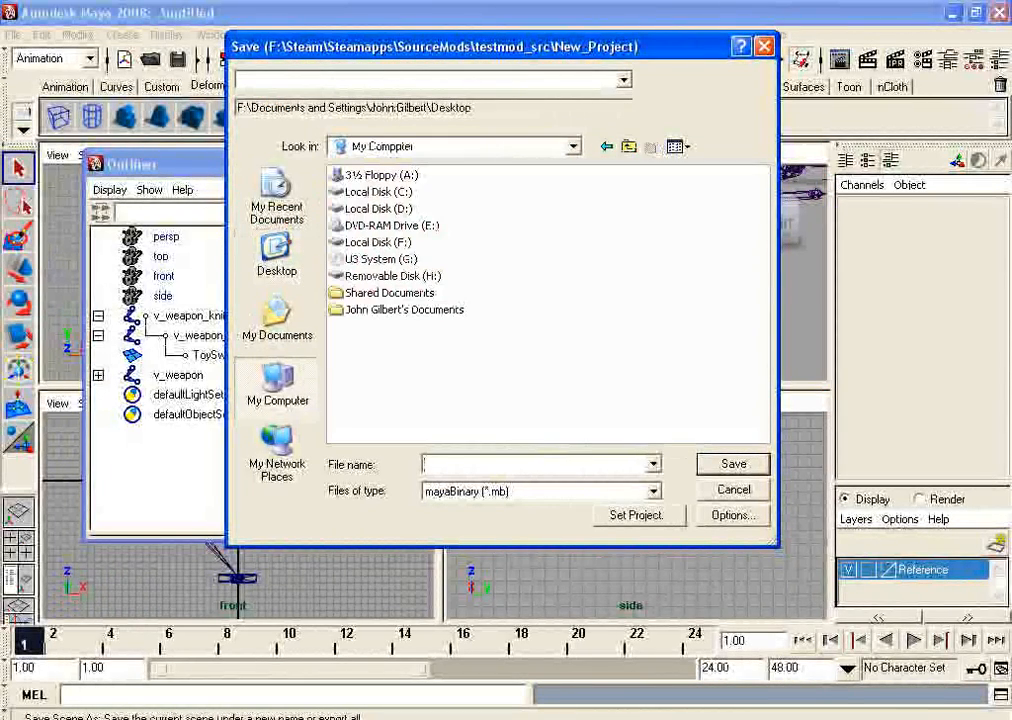
{"action": "double_click", "coordinate": [376, 242]}
{"action": "double_click", "coordinate": [364, 243]}
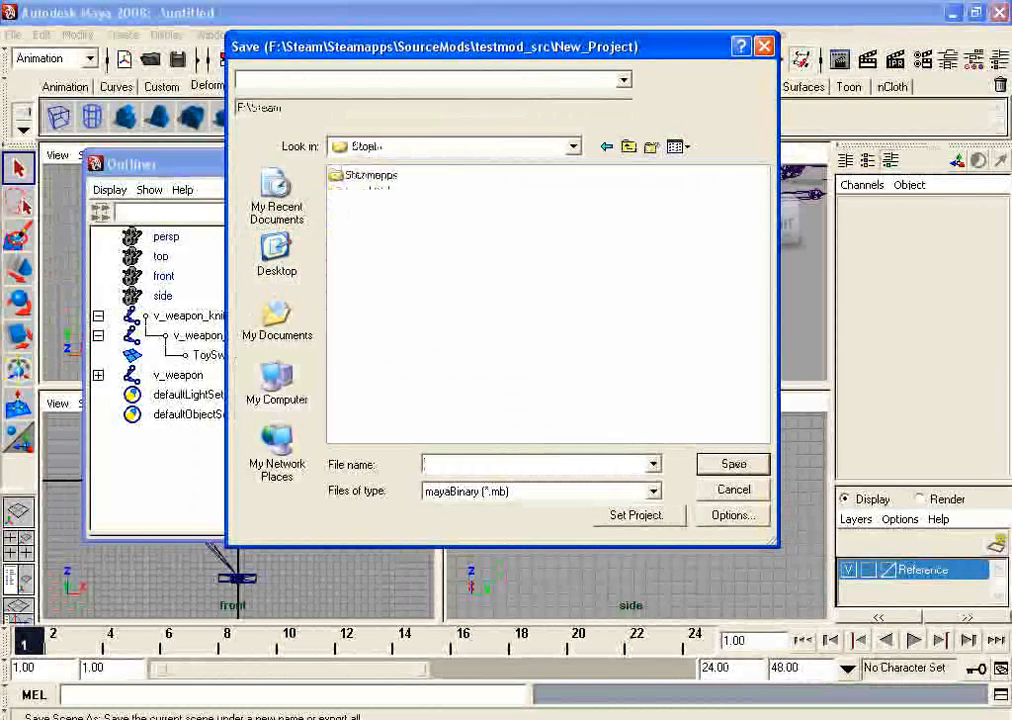
{"action": "double_click", "coordinate": [370, 175]}
{"action": "double_click", "coordinate": [370, 175]}
{"action": "double_click", "coordinate": [370, 175]}
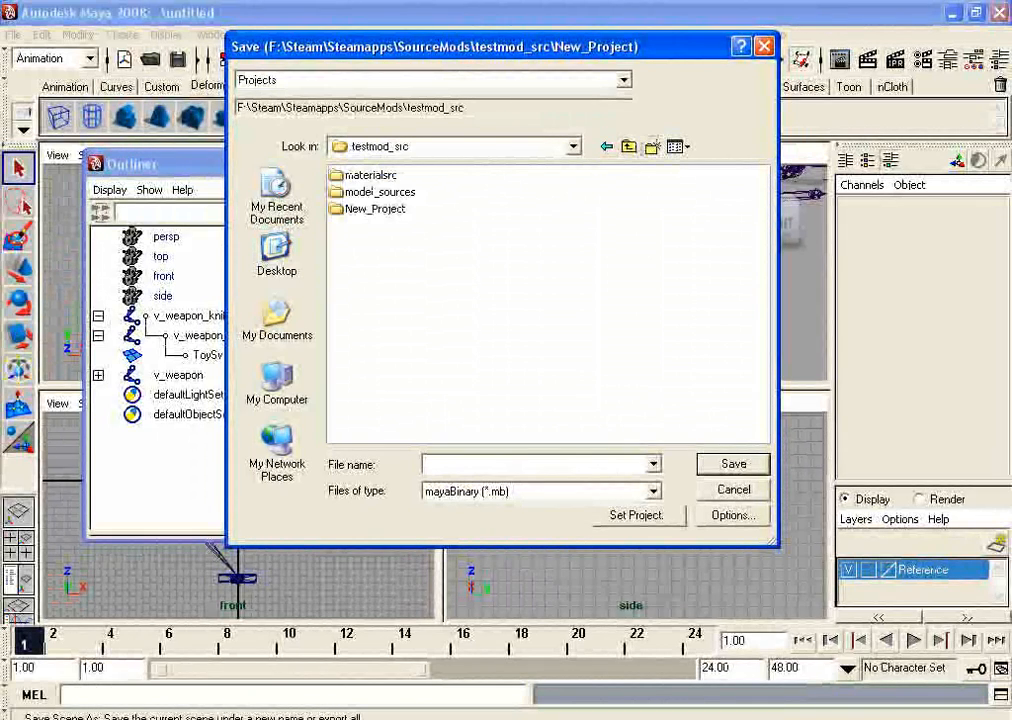
{"action": "left_click", "coordinate": [651, 146]}
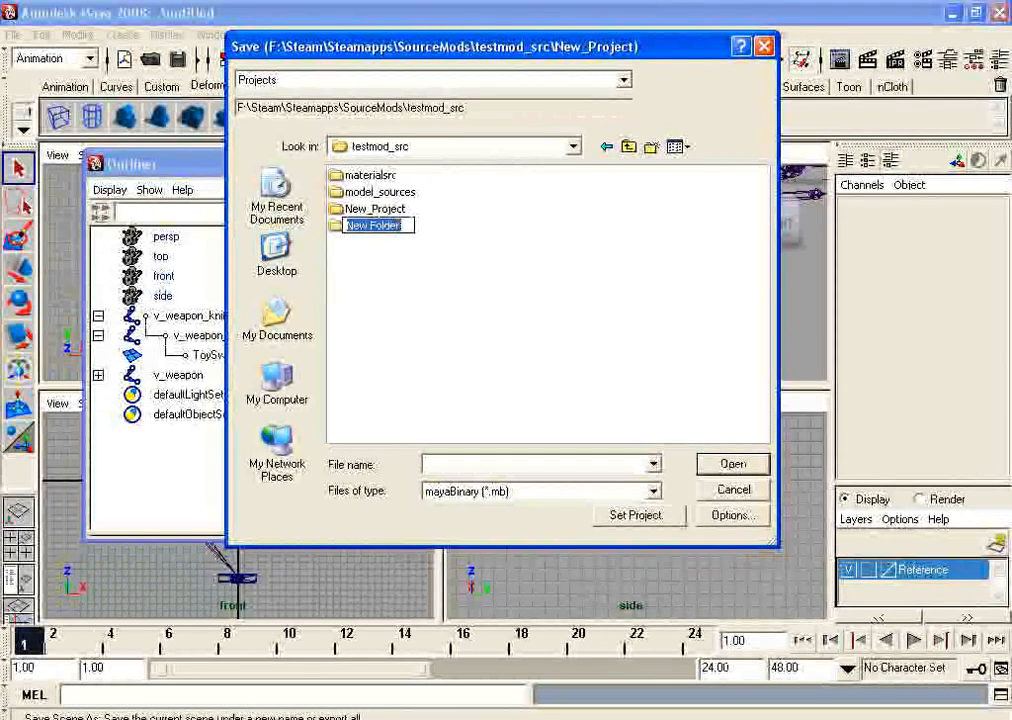
{"action": "left_click", "coordinate": [530, 300]}
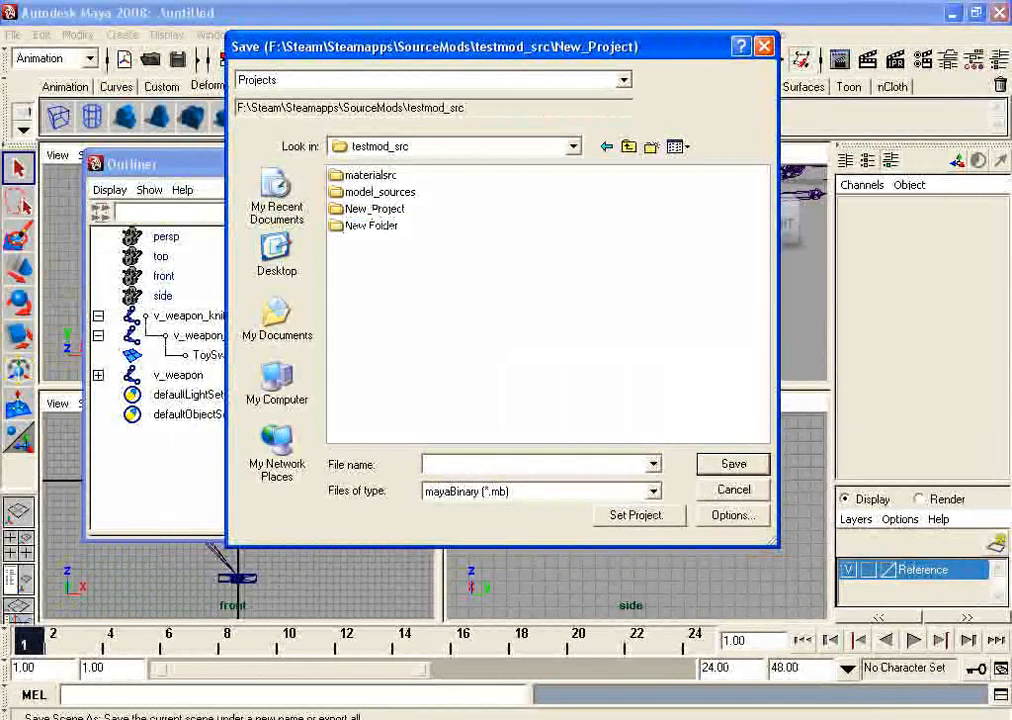
Step: Look through the scenes and materialsrc folders inside New_Project and cancel saving the scene
{"action": "left_click", "coordinate": [371, 226]}
{"action": "double_click", "coordinate": [374, 209]}
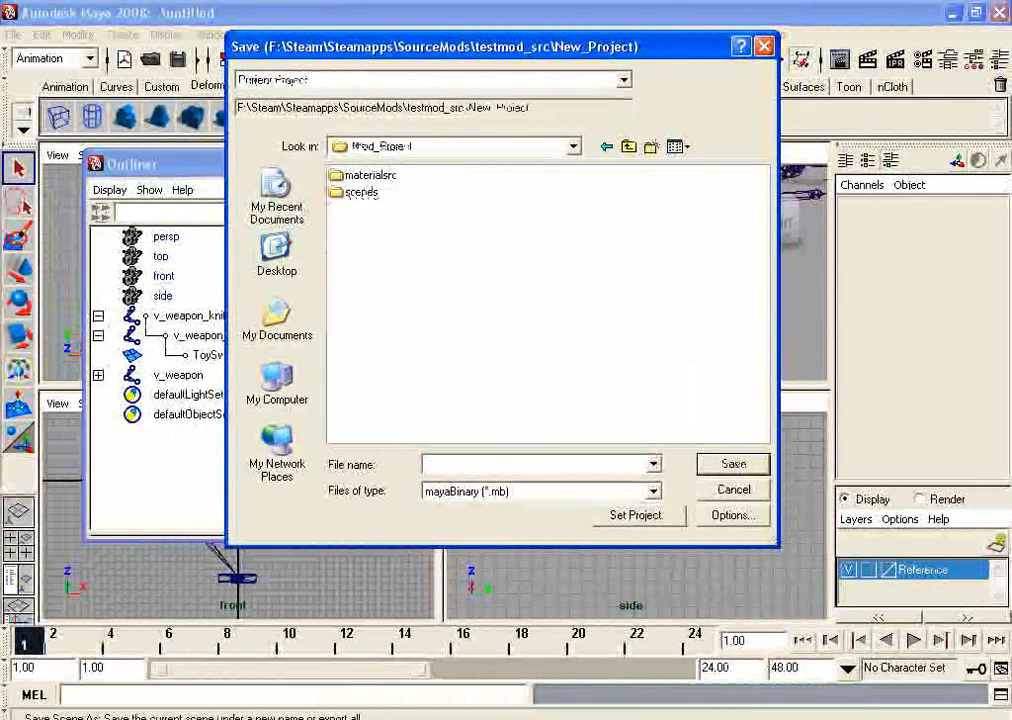
{"action": "double_click", "coordinate": [361, 192]}
{"action": "left_click", "coordinate": [629, 146]}
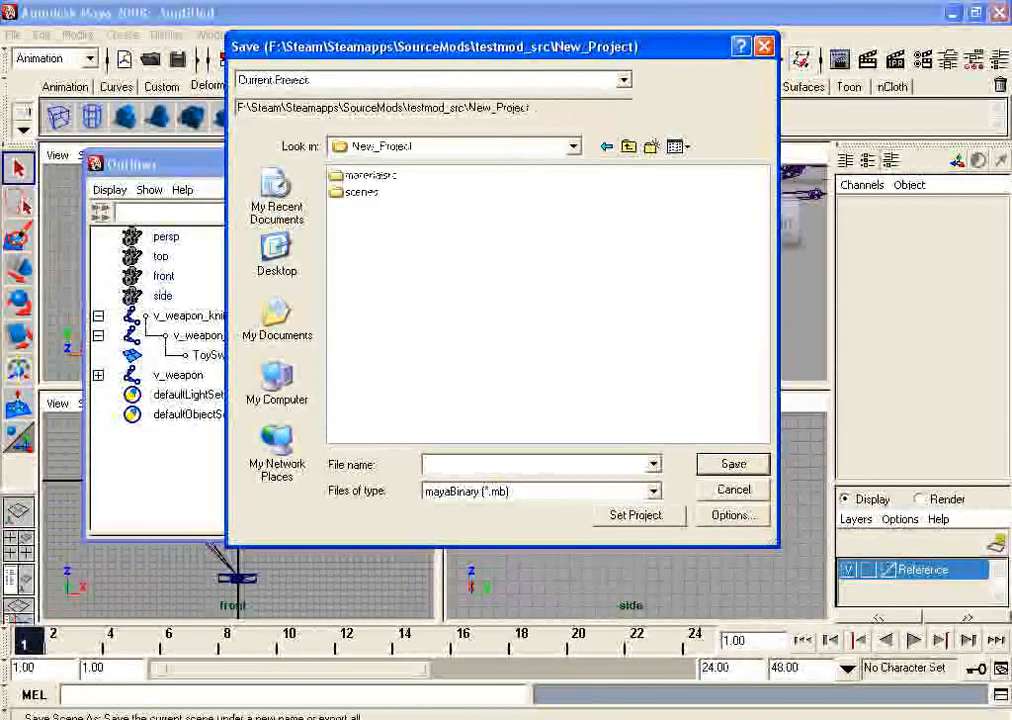
{"action": "double_click", "coordinate": [370, 175]}
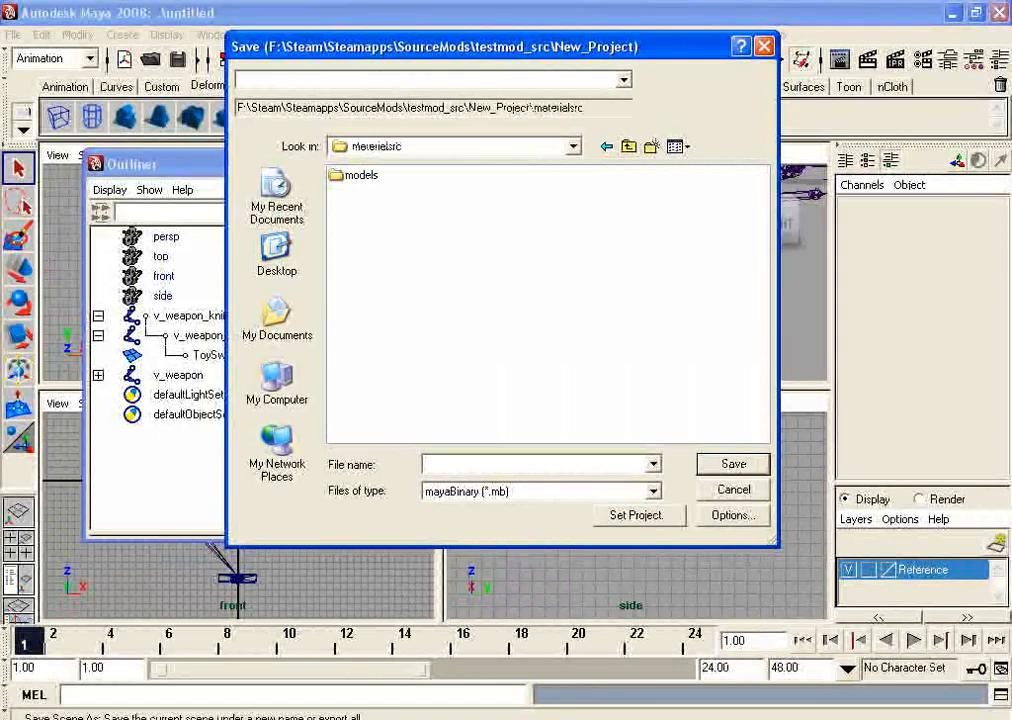
{"action": "key", "text": "Escape"}
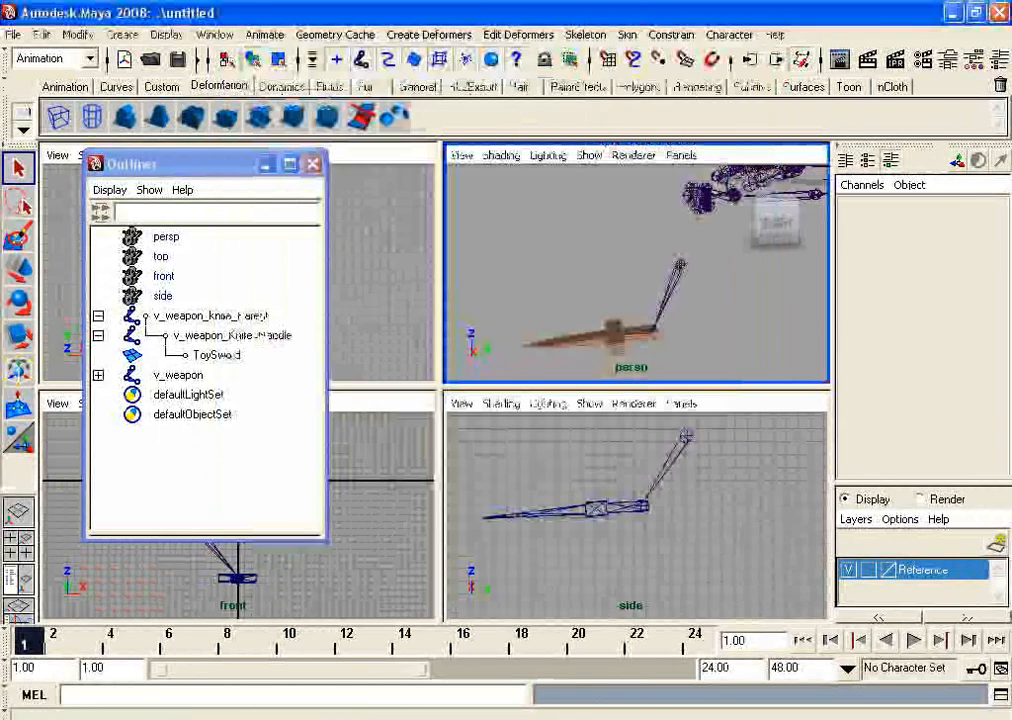
Step: Save the scene as a Maya binary file named Export in F:\Steam\Steamapps\SourceMods
{"action": "left_click", "coordinate": [13, 34]}
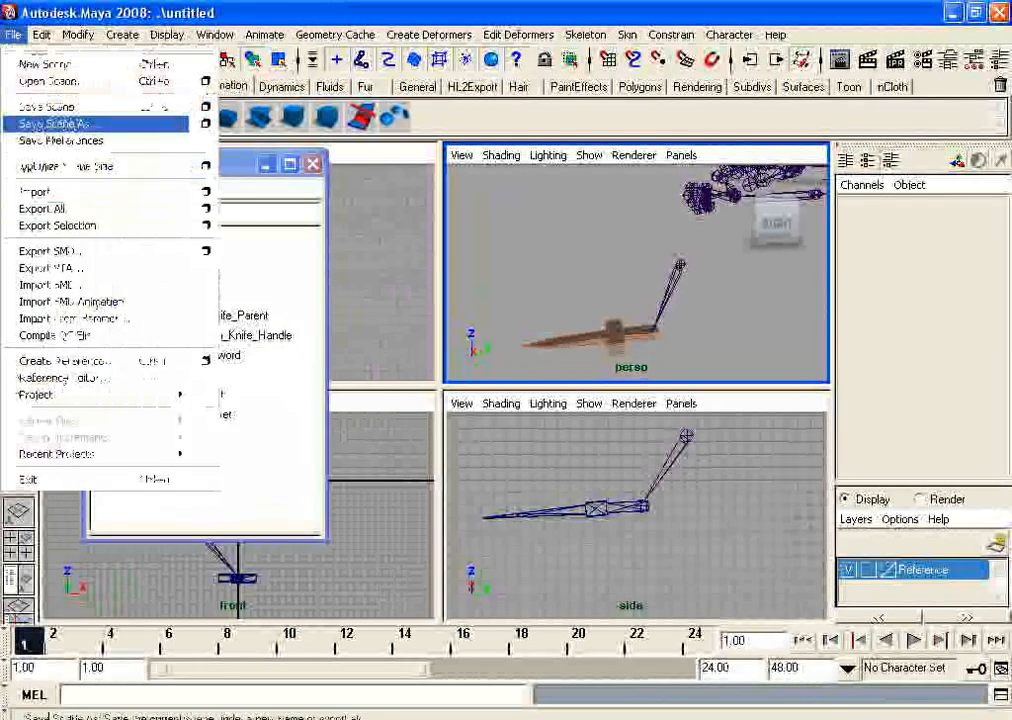
{"action": "left_click", "coordinate": [62, 123]}
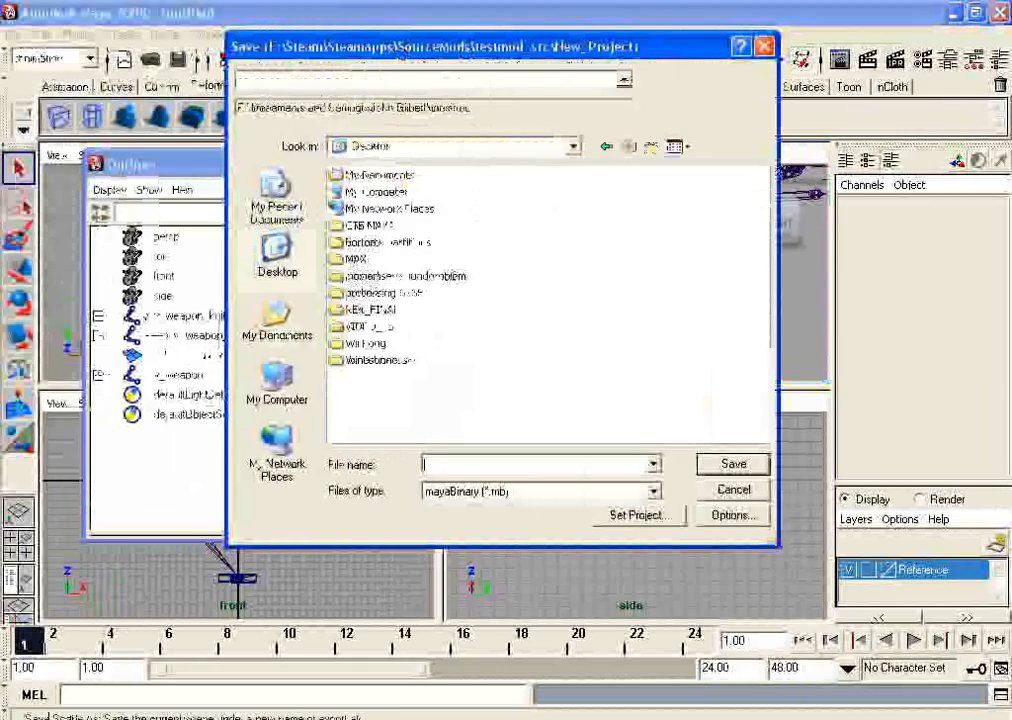
{"action": "left_click", "coordinate": [277, 384]}
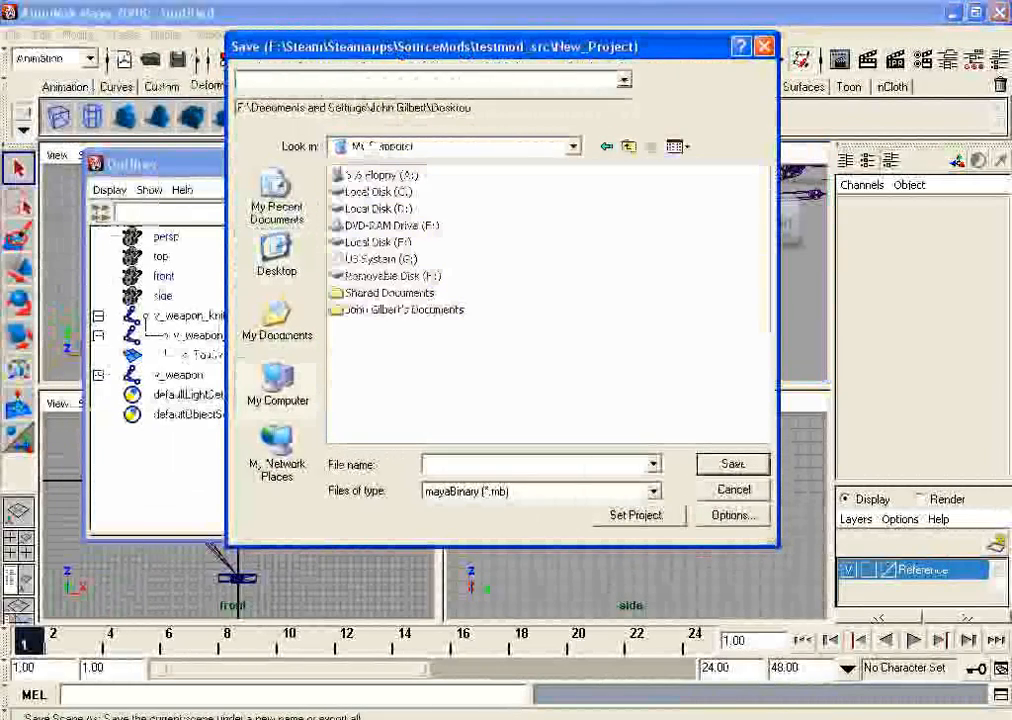
{"action": "double_click", "coordinate": [377, 242]}
{"action": "double_click", "coordinate": [363, 242]}
{"action": "left_click", "coordinate": [371, 175]}
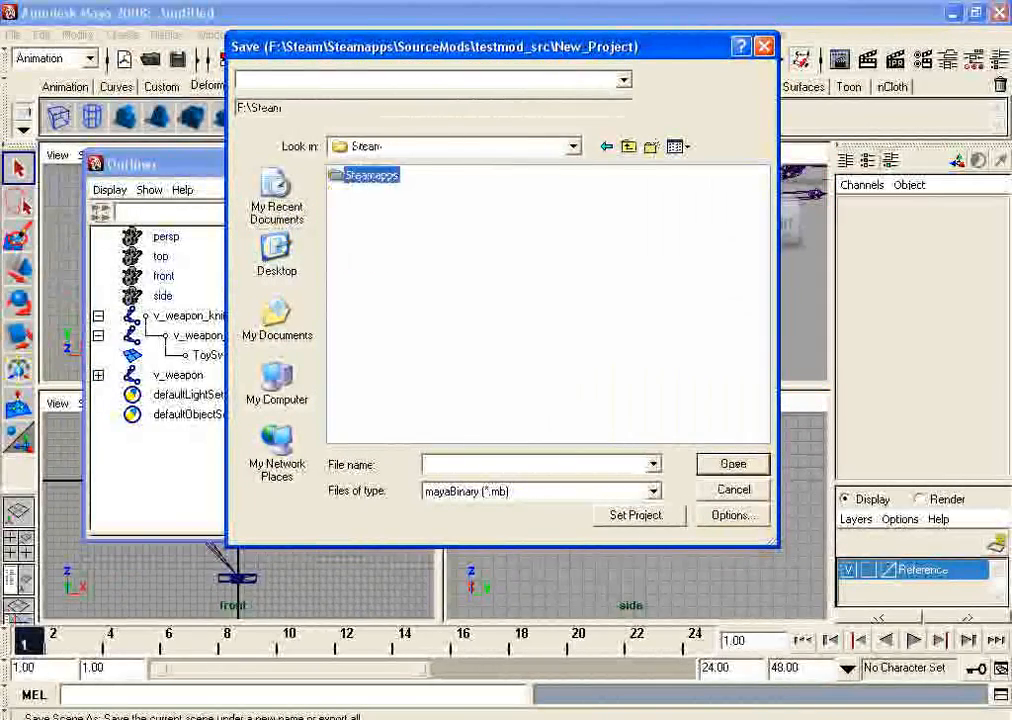
{"action": "double_click", "coordinate": [371, 175]}
{"action": "double_click", "coordinate": [360, 175]}
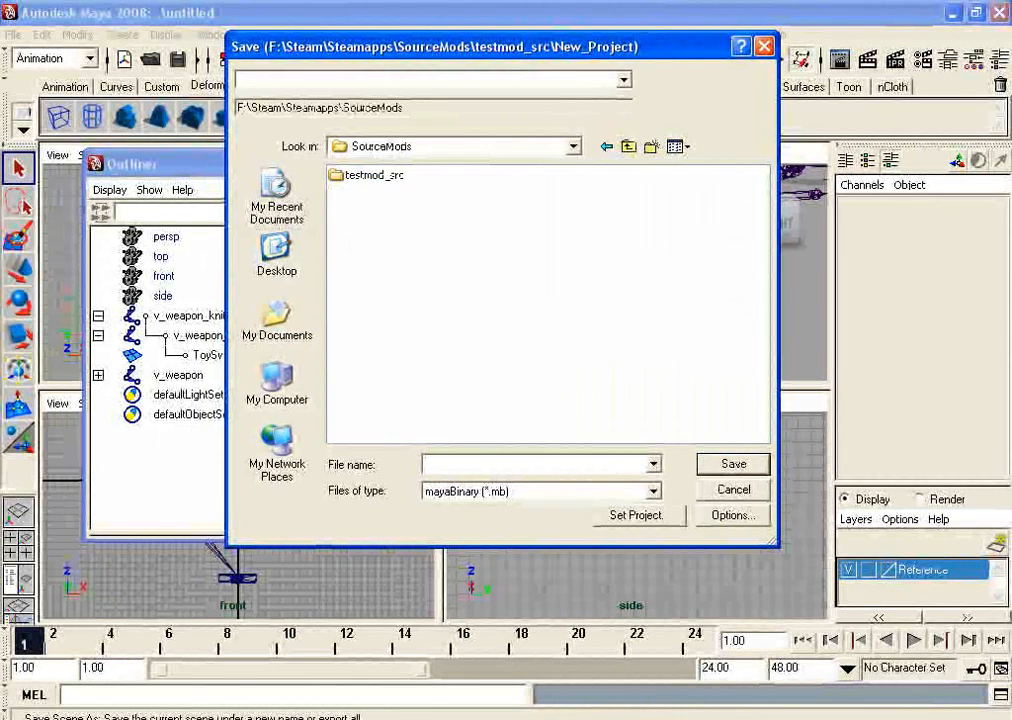
{"action": "type", "text": "Export"}
{"action": "key", "text": "Return"}
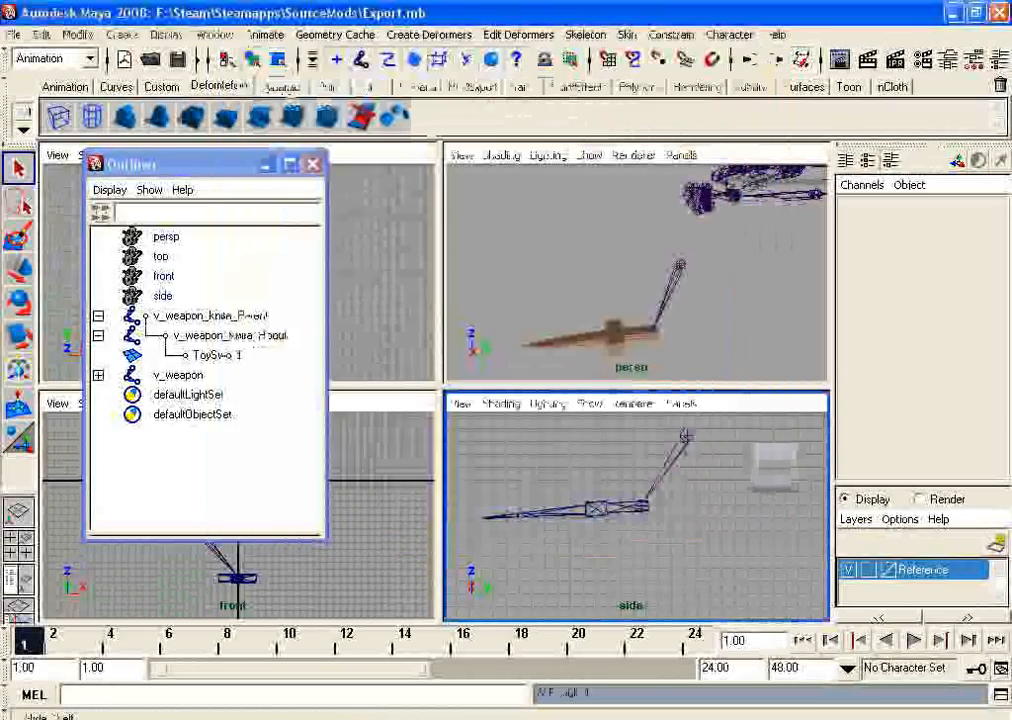
Step: Open the current project's settings, check its location path and accept the settings
{"action": "left_click", "coordinate": [14, 34]}
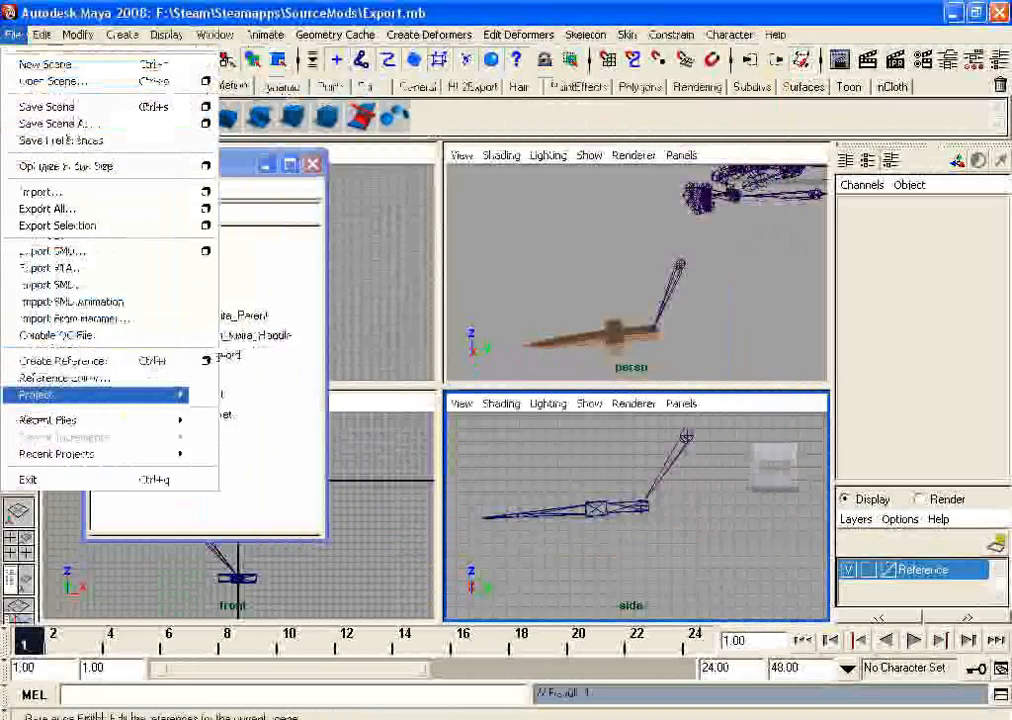
{"action": "left_click", "coordinate": [240, 412]}
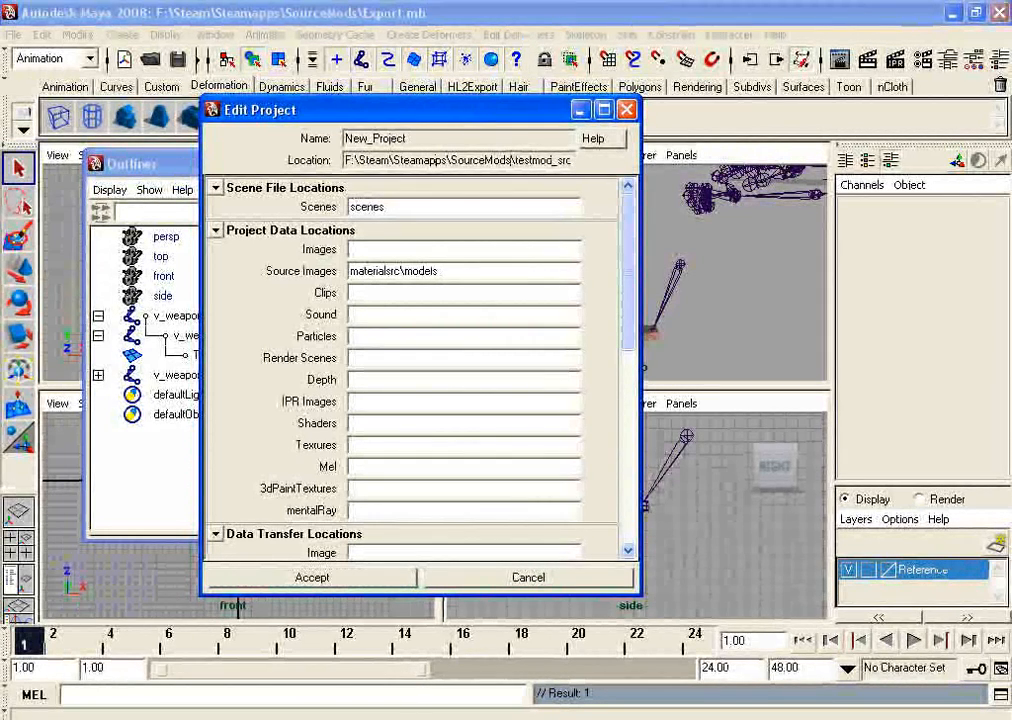
{"action": "left_click_drag", "start_coordinate": [514, 160], "coordinate": [573, 160]}
{"action": "left_click", "coordinate": [312, 577]}
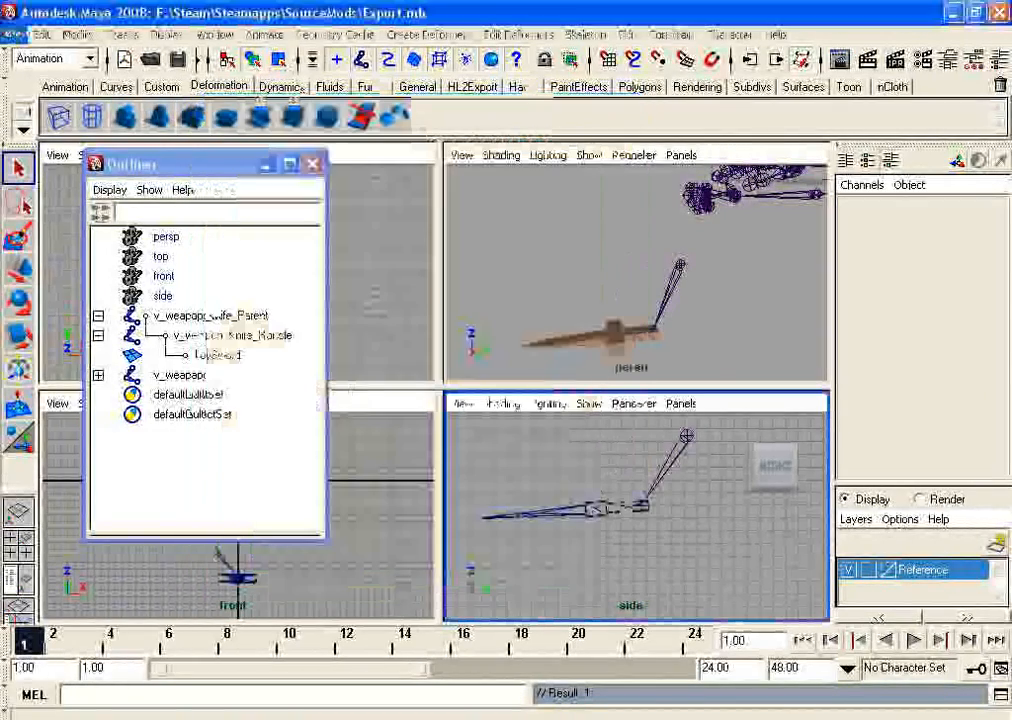
Step: Start a new project named testmod_src with its location set to F:\Steam\Steamapps\SourceMods
{"action": "left_click", "coordinate": [14, 34]}
{"action": "mouse_move", "coordinate": [100, 394]}
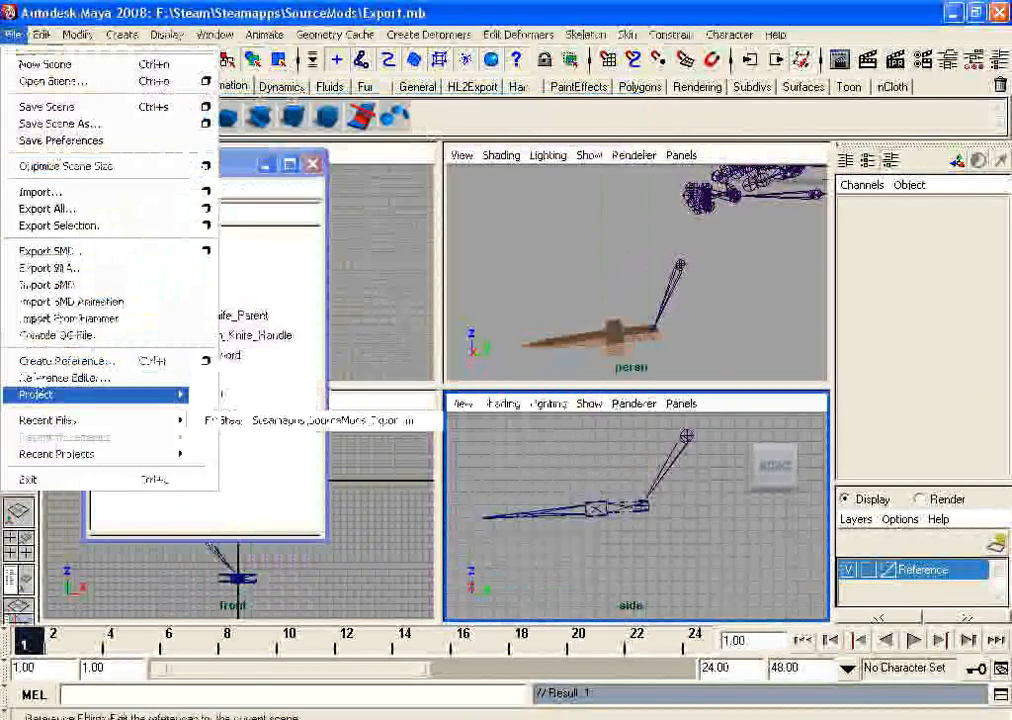
{"action": "left_click", "coordinate": [221, 395]}
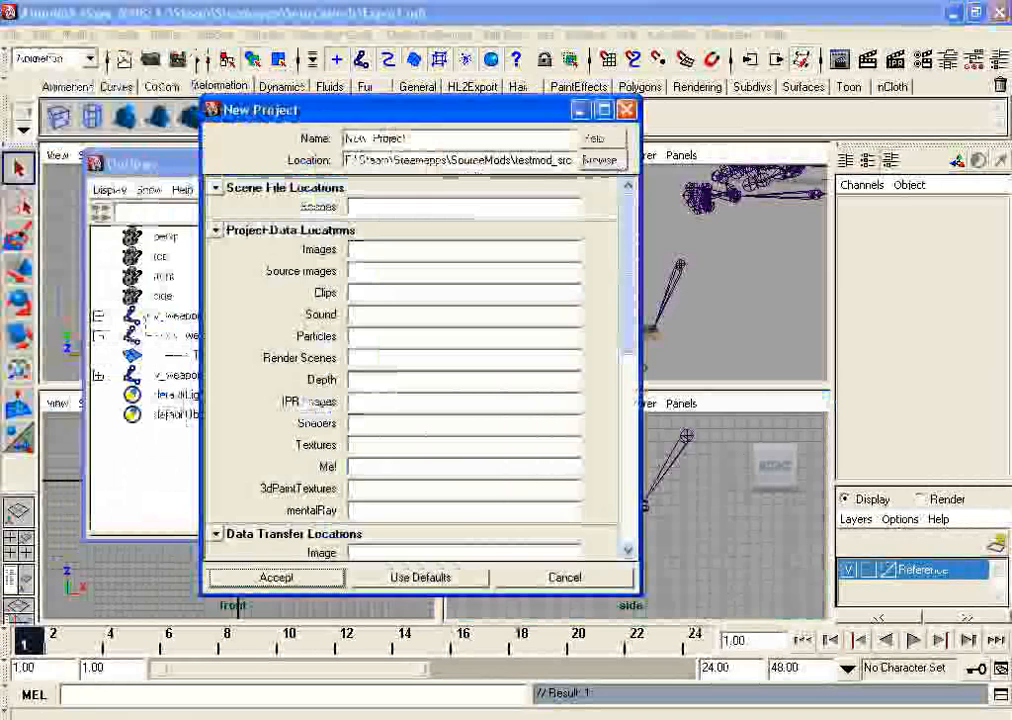
{"action": "left_click_drag", "start_coordinate": [515, 160], "coordinate": [573, 160]}
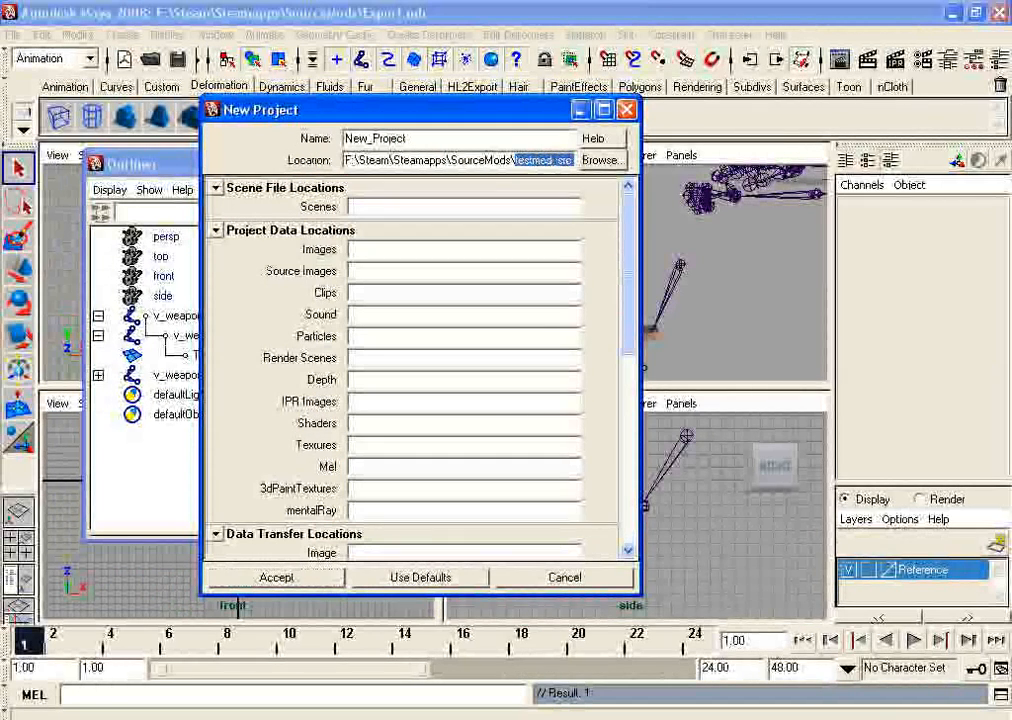
{"action": "key", "text": "ctrl+c"}
{"action": "left_click_drag", "start_coordinate": [408, 139], "coordinate": [346, 141]}
{"action": "key", "text": "ctrl+v"}
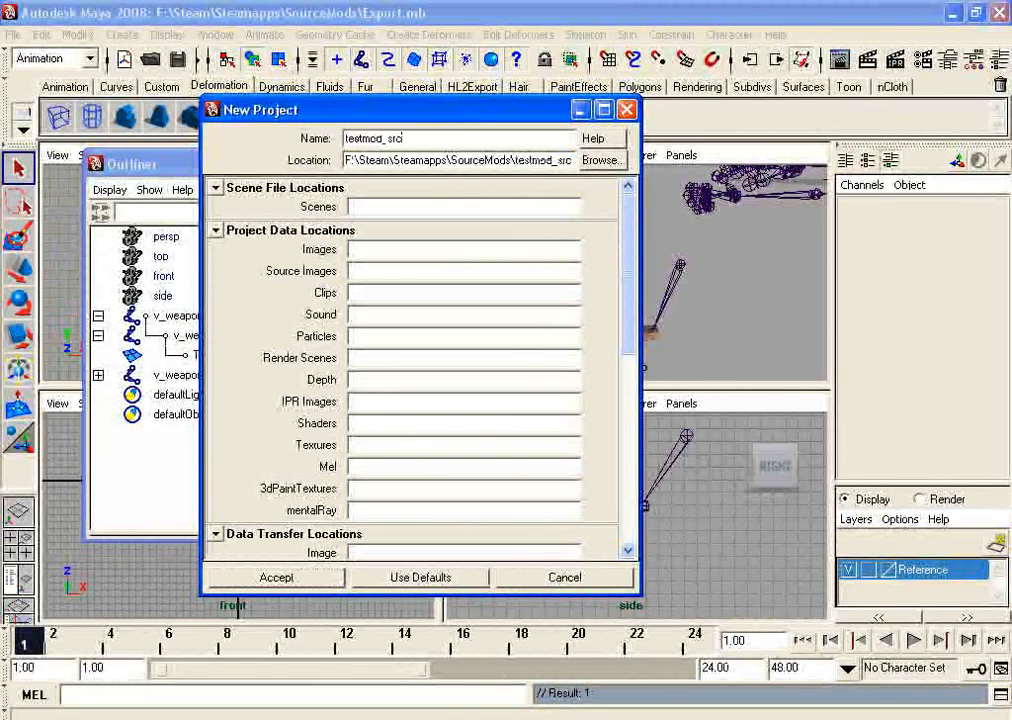
{"action": "left_click_drag", "start_coordinate": [511, 160], "coordinate": [573, 160]}
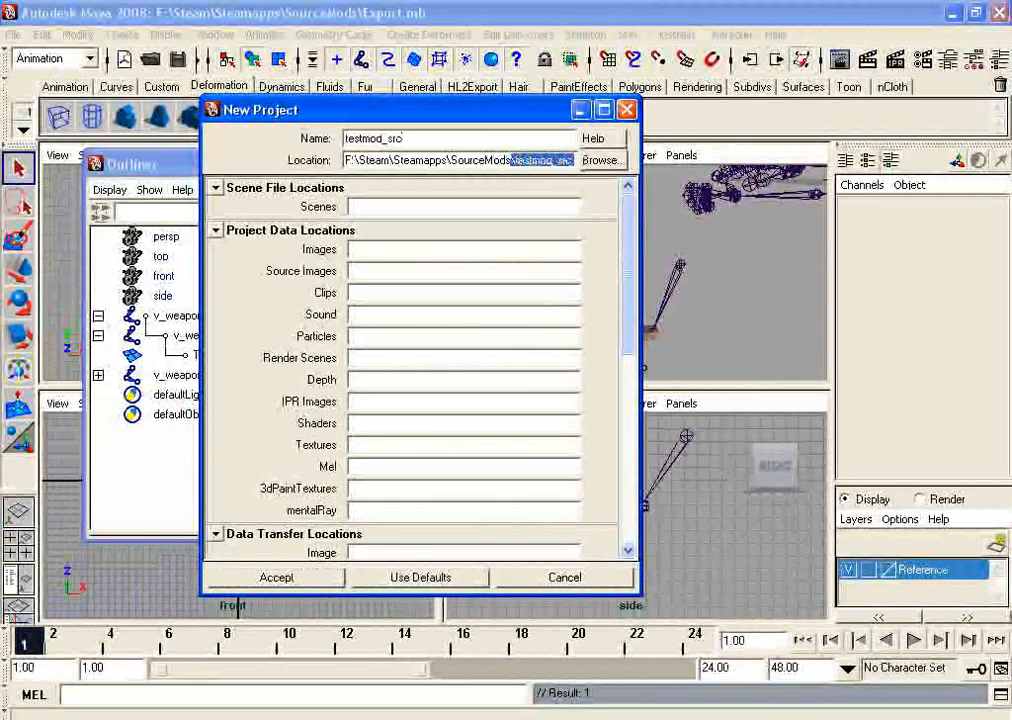
{"action": "key", "text": "BackSpace"}
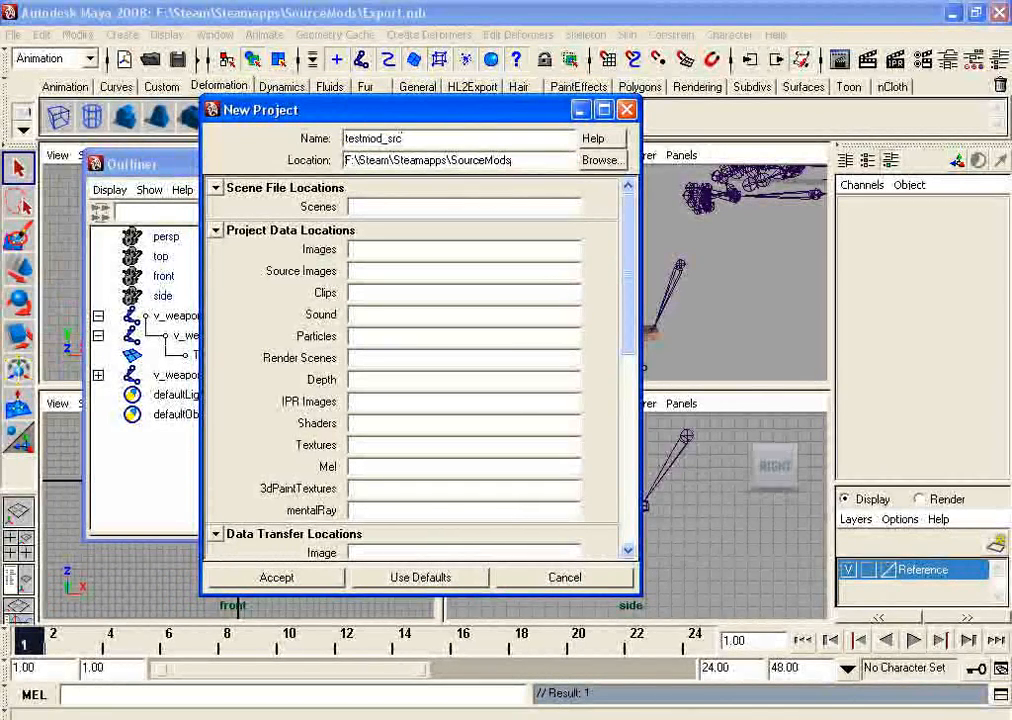
Step: Set the project's Scenes location to scenes and Source Images to materialsrc/models, and accept the project
{"action": "left_click", "coordinate": [400, 207]}
{"action": "type", "text": "scenes"}
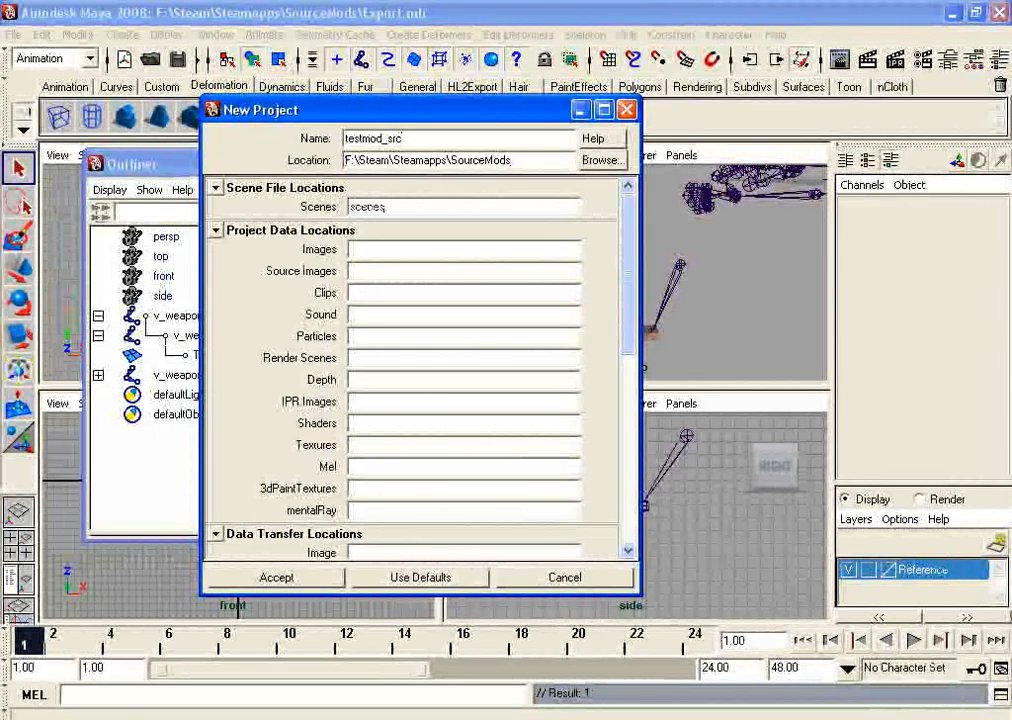
{"action": "double_click", "coordinate": [370, 207]}
{"action": "left_click", "coordinate": [387, 207]}
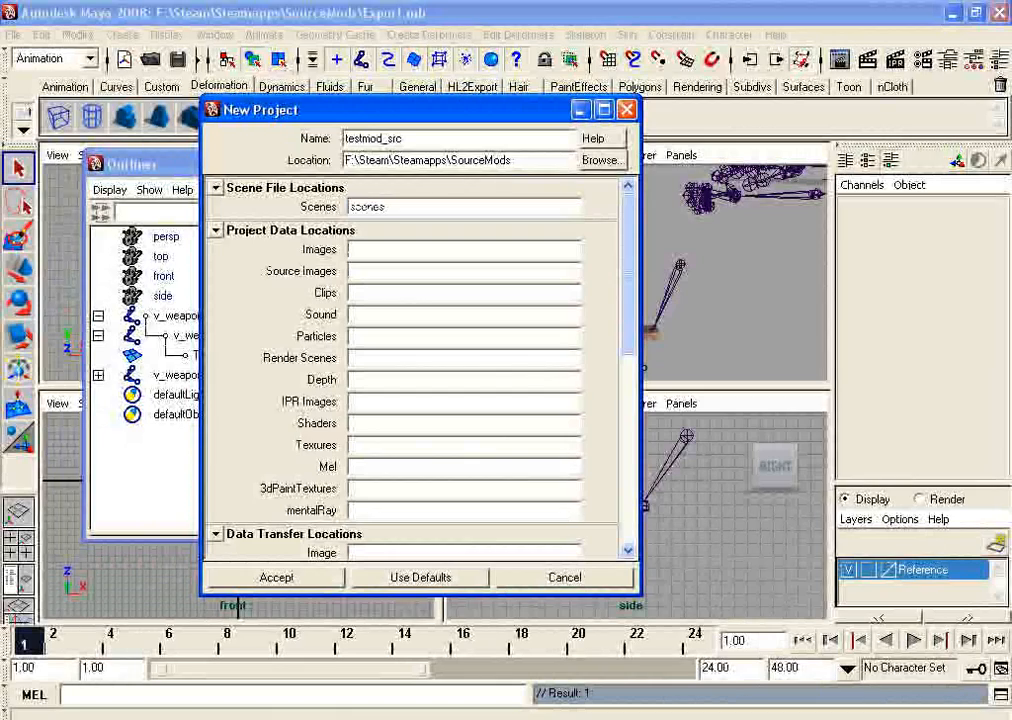
{"action": "type", "text": "materialsrc"}
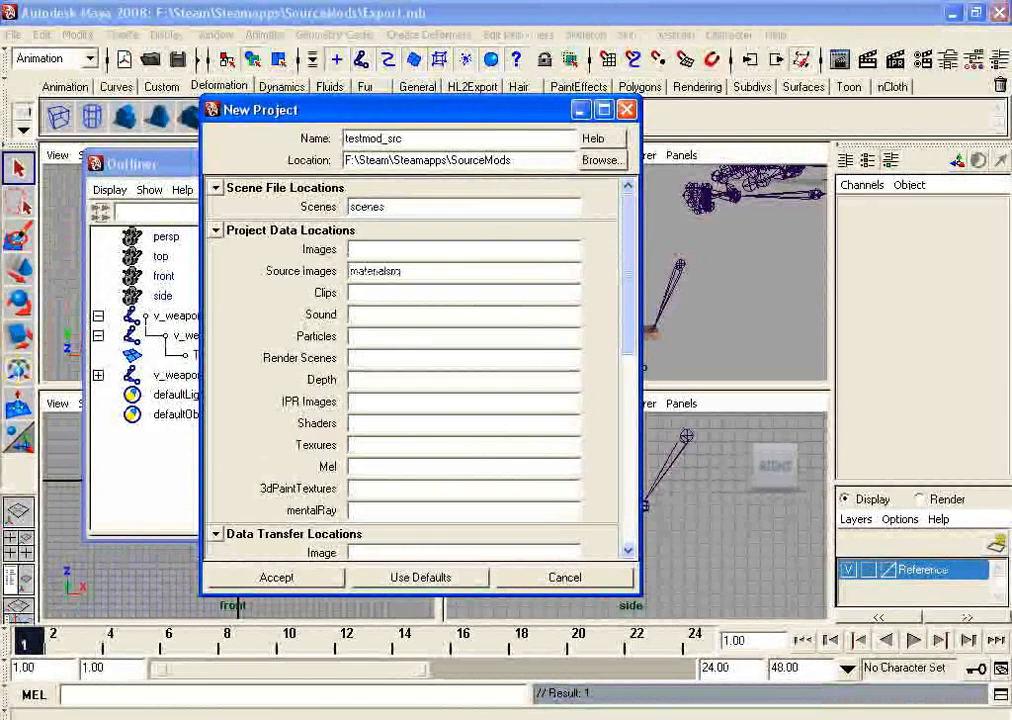
{"action": "type", "text": "/models"}
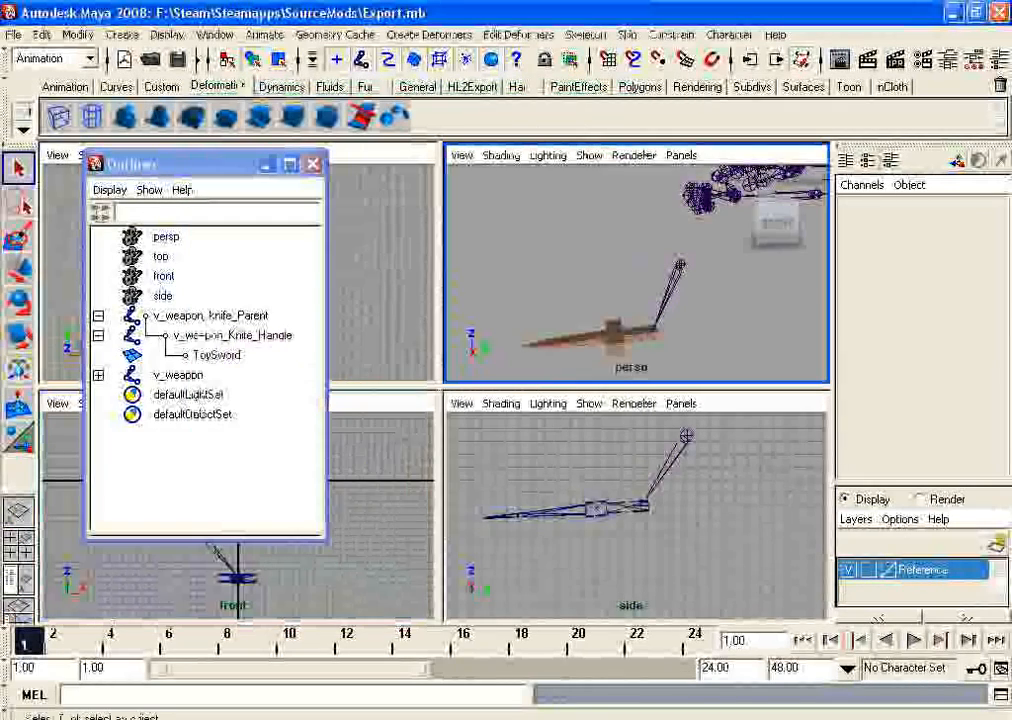
Step: Open the Hypershade and delete the phongE2, phongE3 and knife_t materials
{"action": "left_click", "coordinate": [200, 354]}
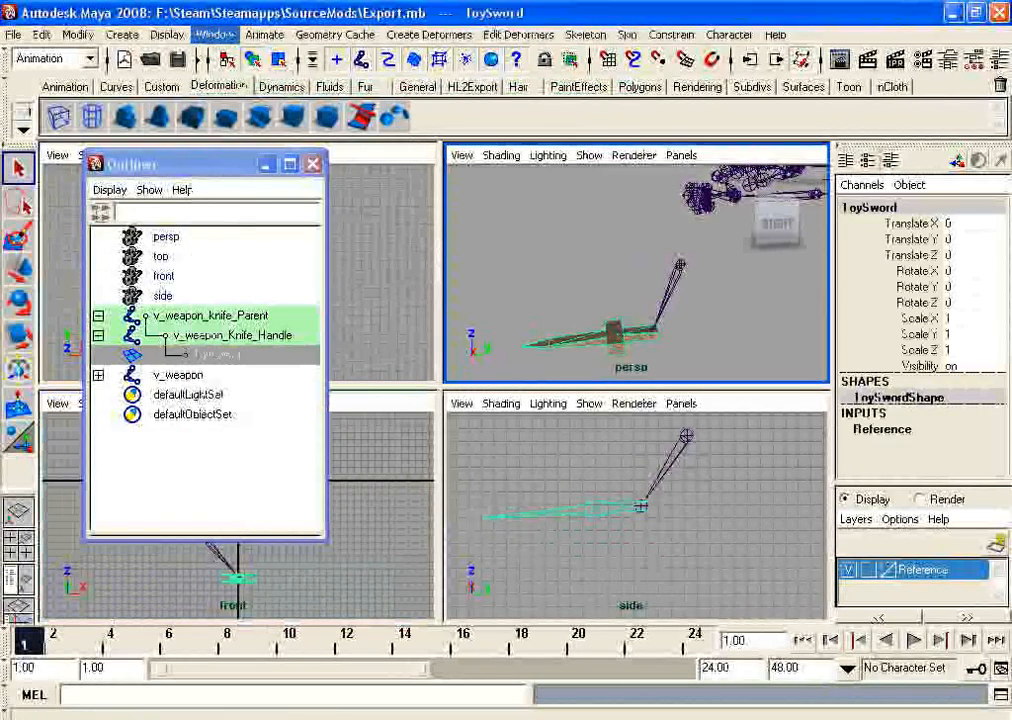
{"action": "left_click", "coordinate": [215, 34]}
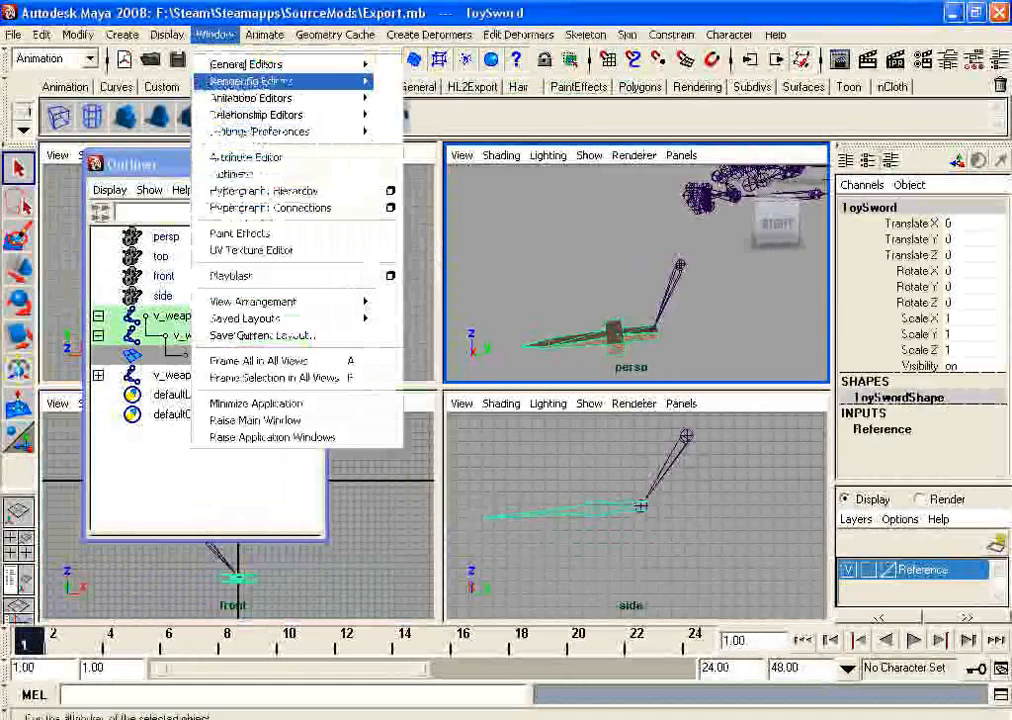
{"action": "mouse_move", "coordinate": [285, 81]}
{"action": "left_click", "coordinate": [420, 123]}
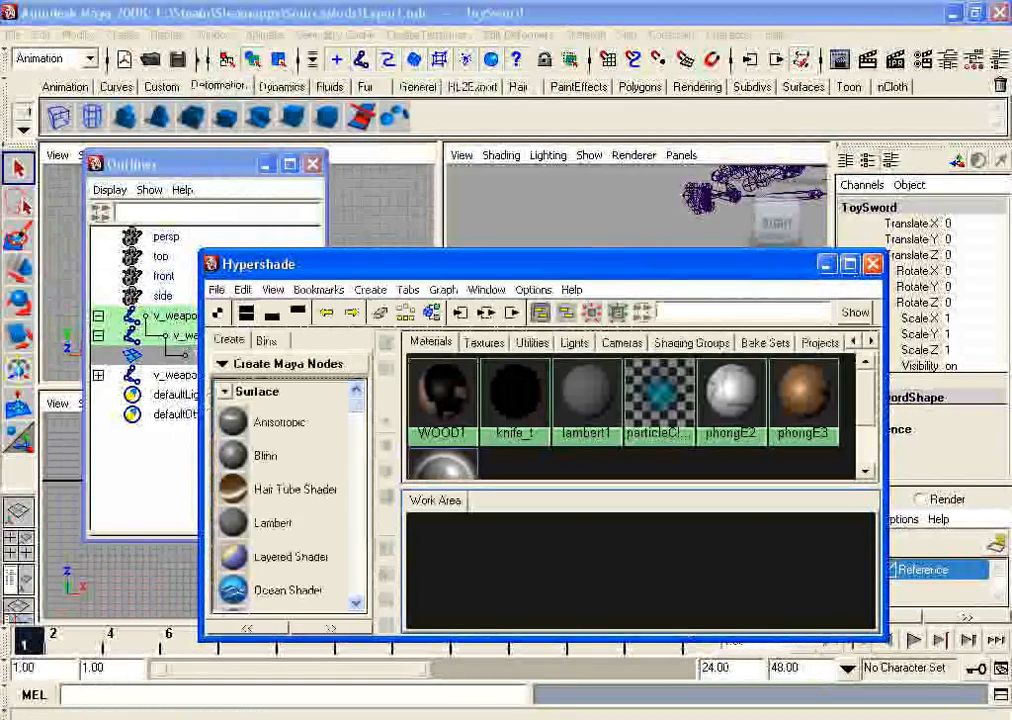
{"action": "left_click_drag", "start_coordinate": [500, 264], "coordinate": [345, 142]}
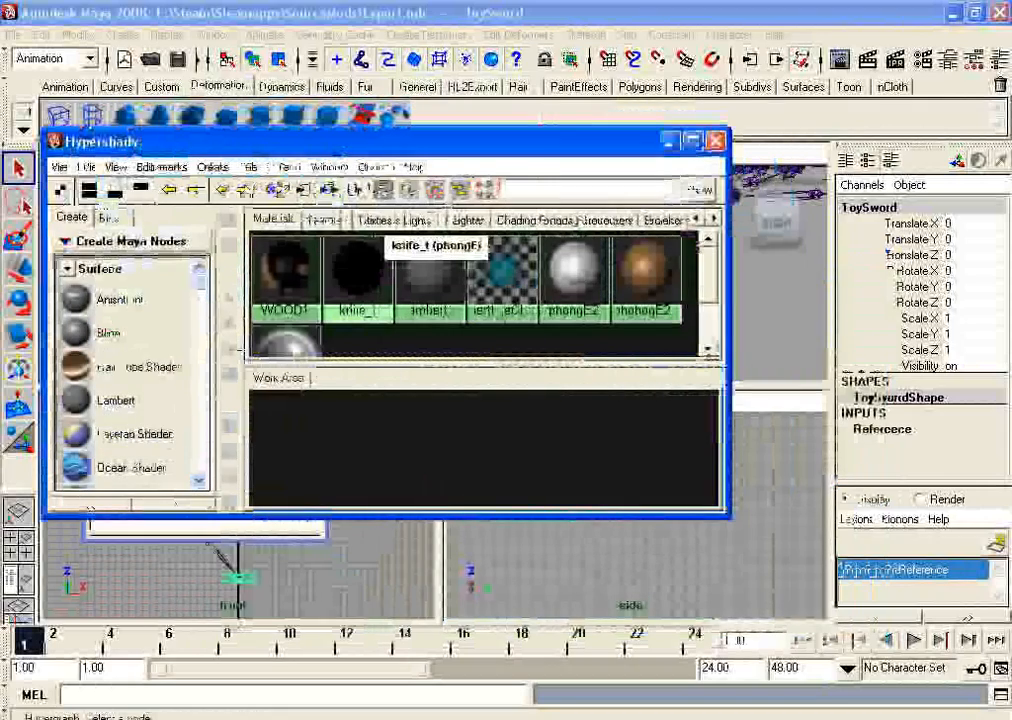
{"action": "left_click", "coordinate": [615, 240]}
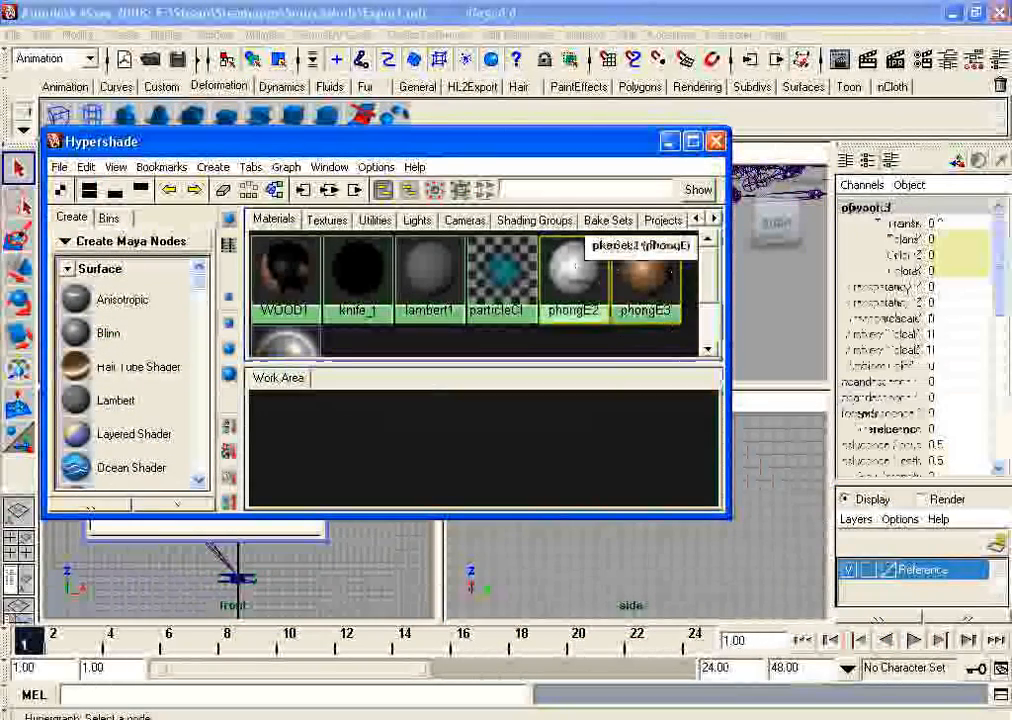
{"action": "key", "text": "Delete"}
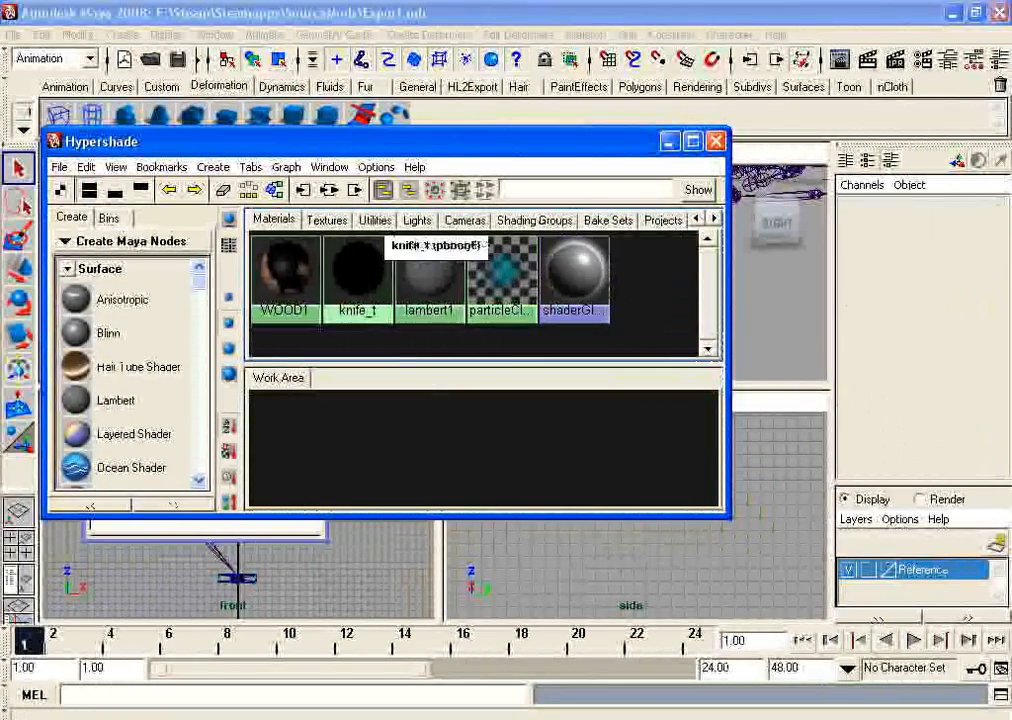
{"action": "left_click", "coordinate": [365, 245]}
{"action": "key", "text": "Delete"}
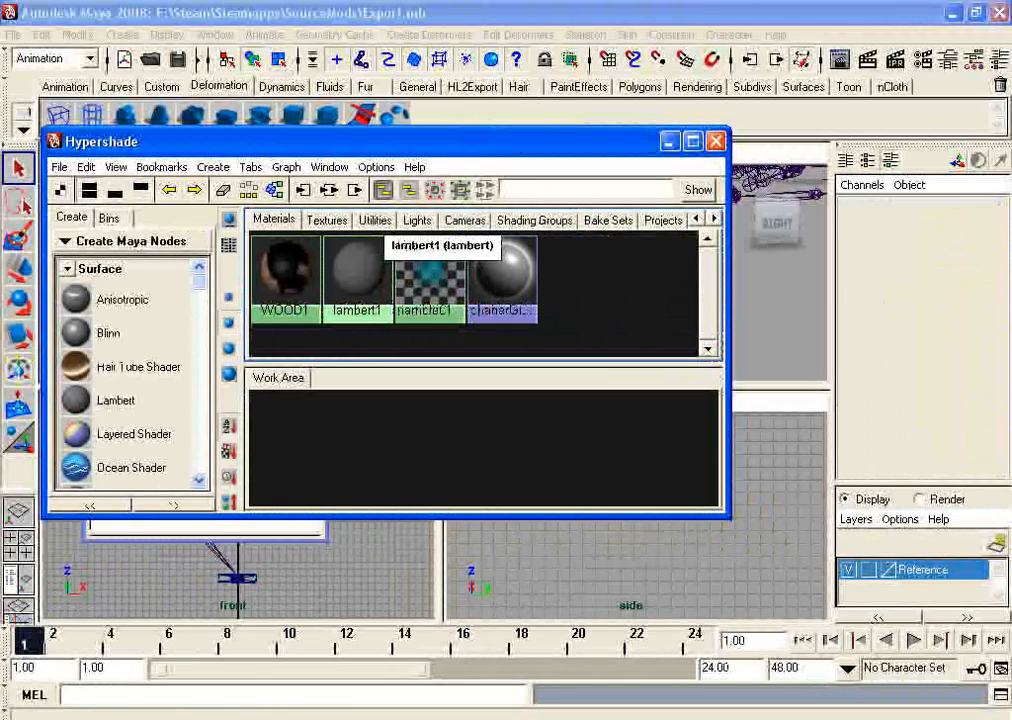
Step: Open the WOOD1 material's attributes and go to the file texture connected to its Color
{"action": "double_click", "coordinate": [286, 272]}
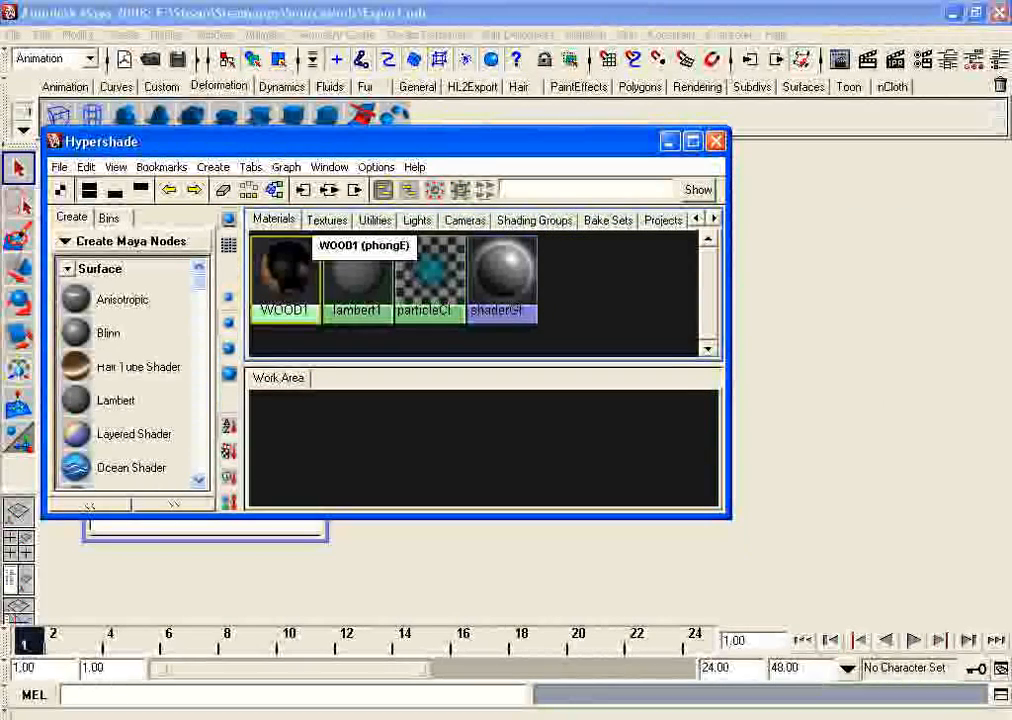
{"action": "left_click_drag", "start_coordinate": [380, 142], "coordinate": [295, 148]}
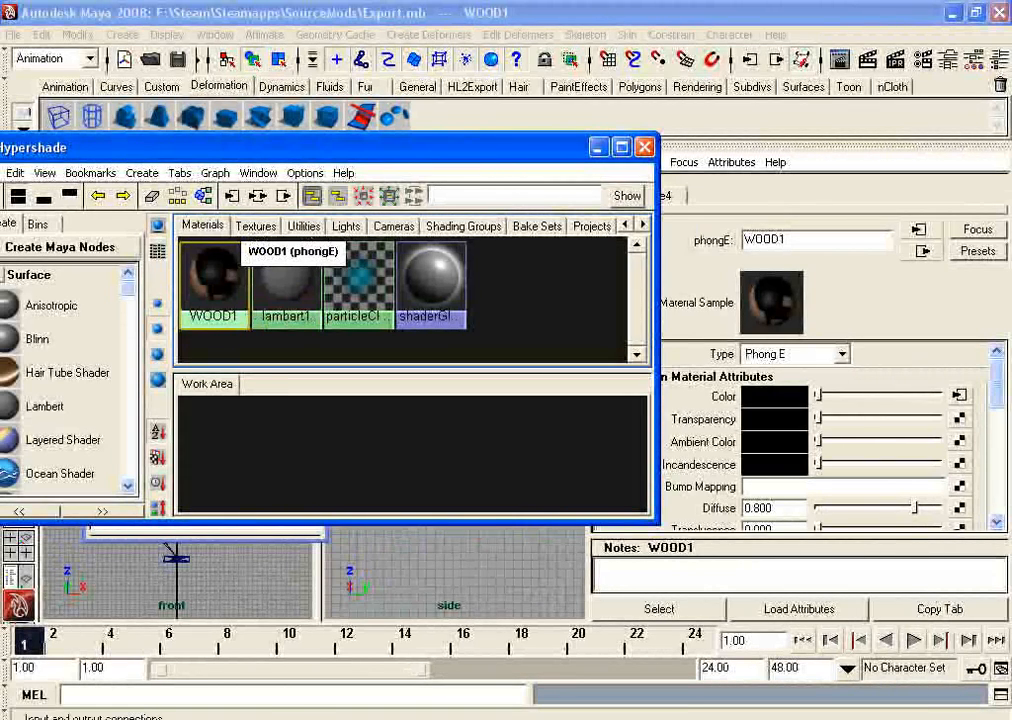
{"action": "left_click_drag", "start_coordinate": [280, 147], "coordinate": [535, 555]}
{"action": "left_click_drag", "start_coordinate": [300, 555], "coordinate": [44, 257]}
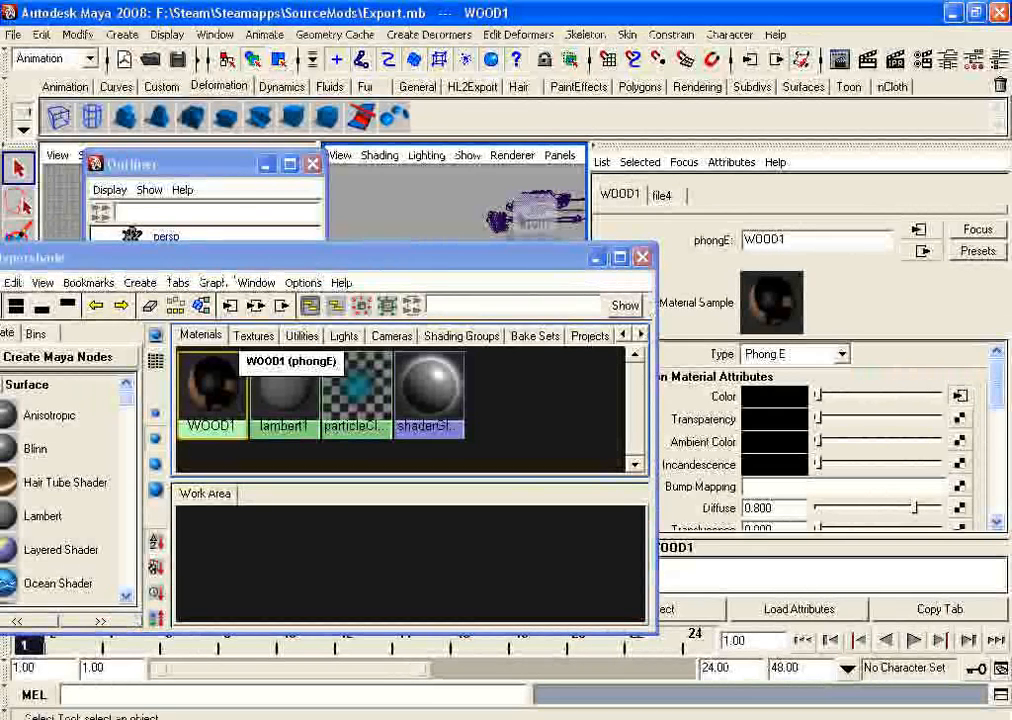
{"action": "left_click", "coordinate": [960, 396]}
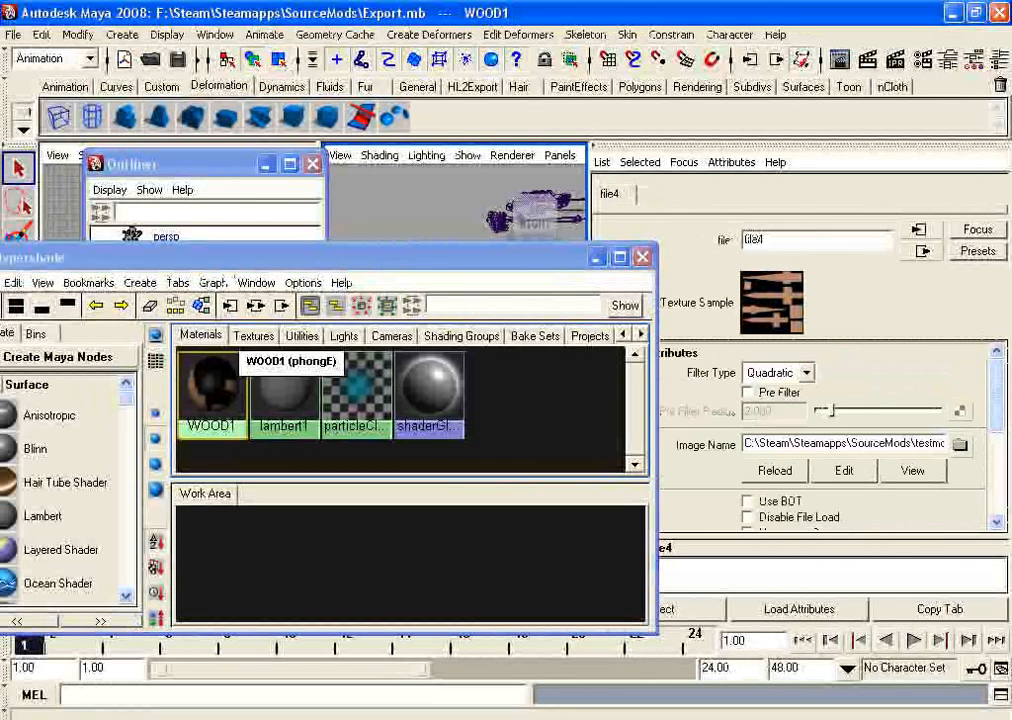
{"action": "scroll", "coordinate": [820, 430], "scroll_direction": "down", "scroll_amount": 2}
{"action": "scroll", "coordinate": [820, 430], "scroll_direction": "up", "scroll_amount": 2}
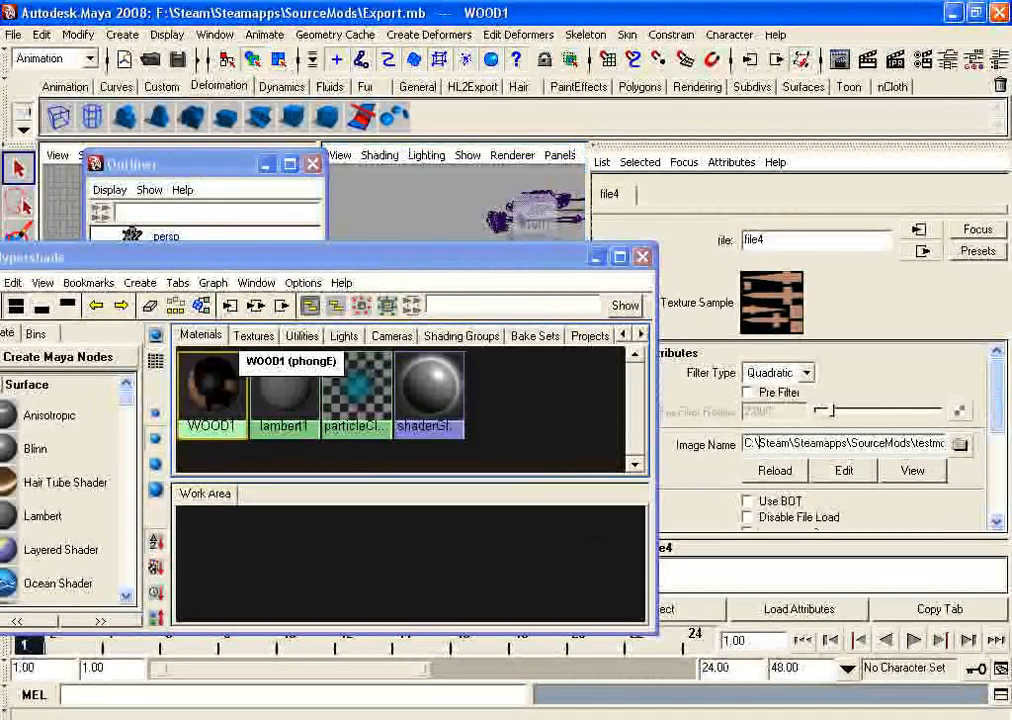
Step: Set the texture's image to BakedSword from the testmod_src project's materialsrc\models folder
{"action": "left_click", "coordinate": [960, 444]}
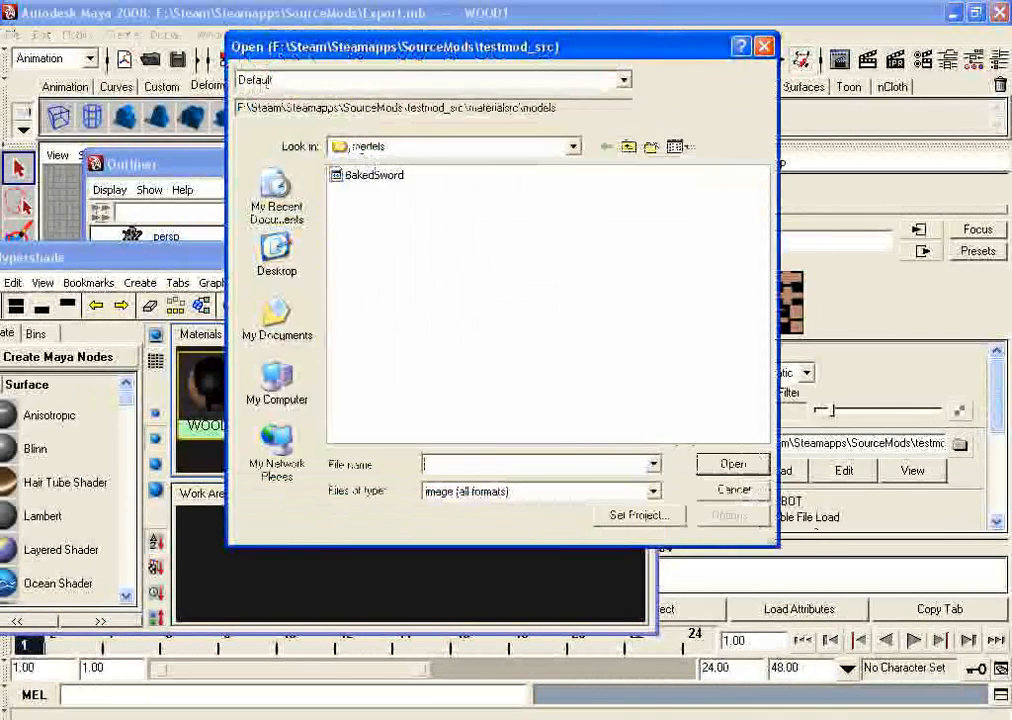
{"action": "double_click", "coordinate": [629, 147]}
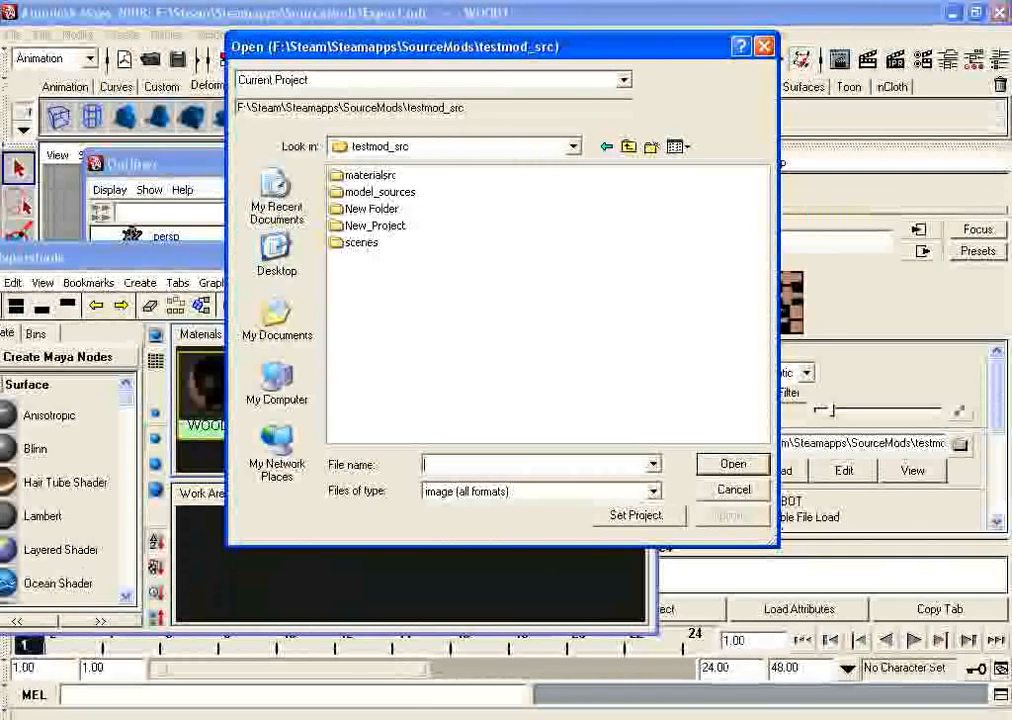
{"action": "double_click", "coordinate": [370, 175]}
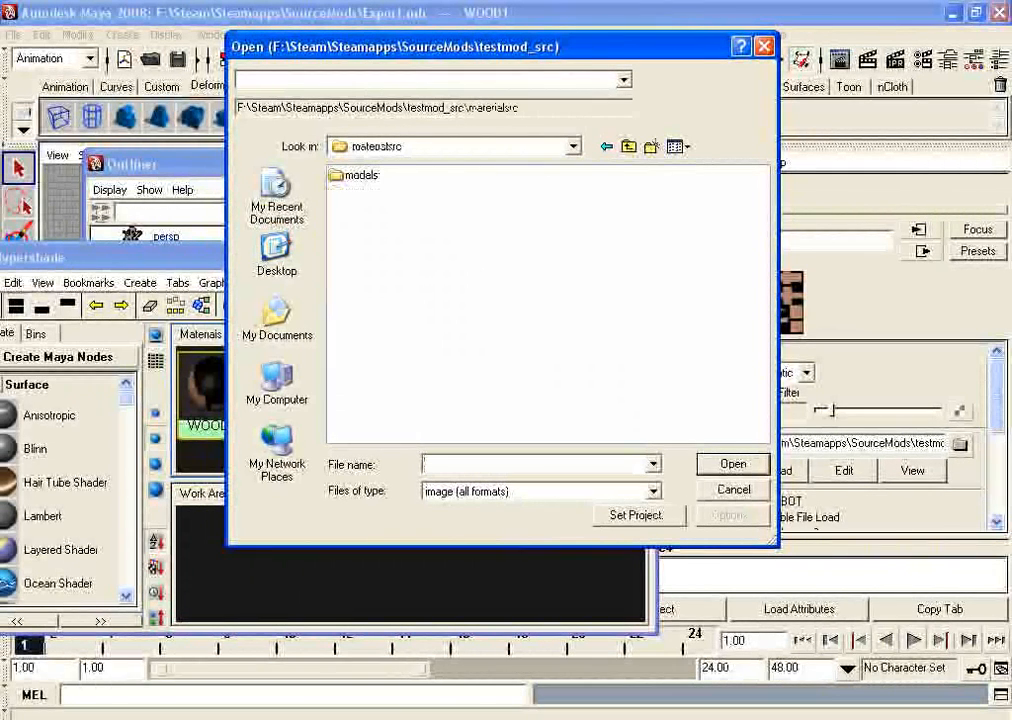
{"action": "double_click", "coordinate": [361, 175]}
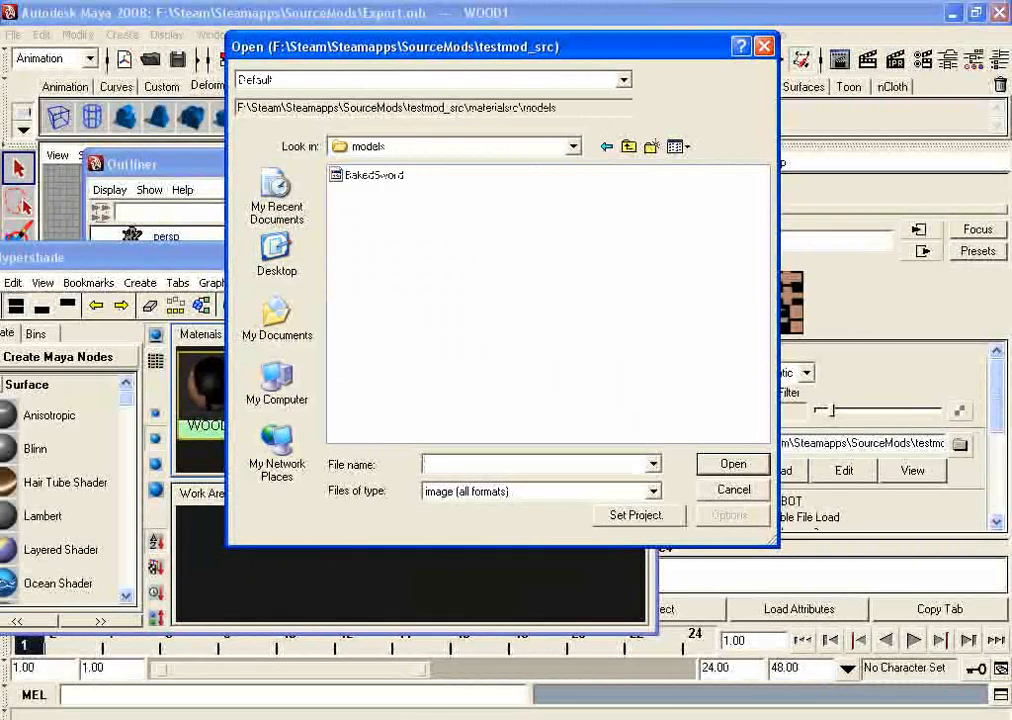
{"action": "double_click", "coordinate": [374, 175]}
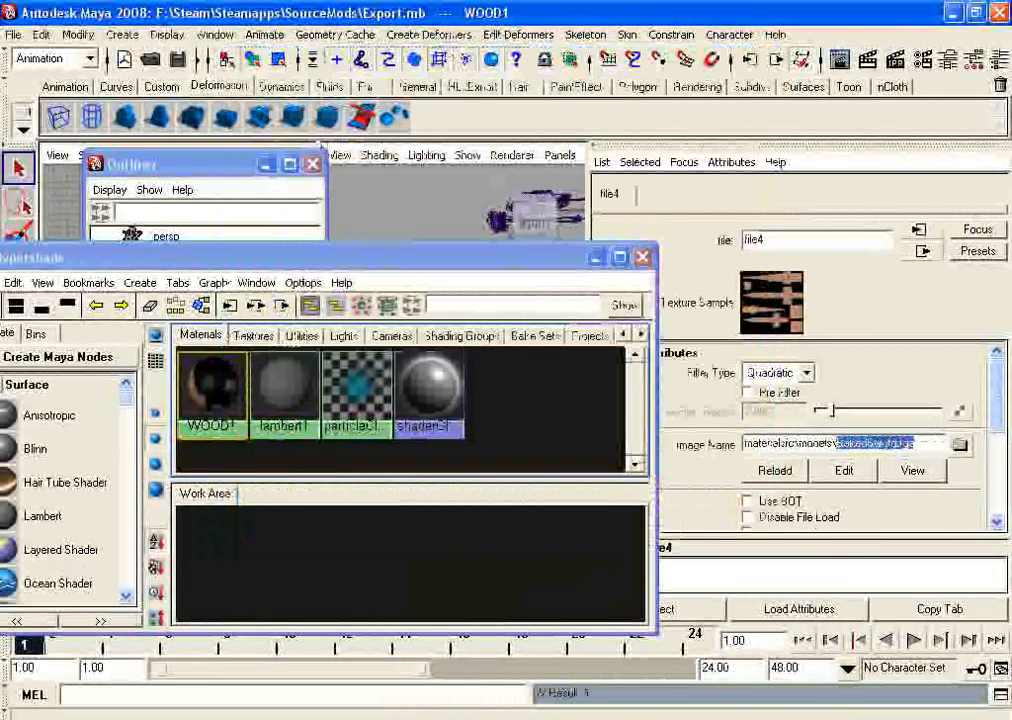
{"action": "left_click_drag", "start_coordinate": [836, 443], "coordinate": [916, 443]}
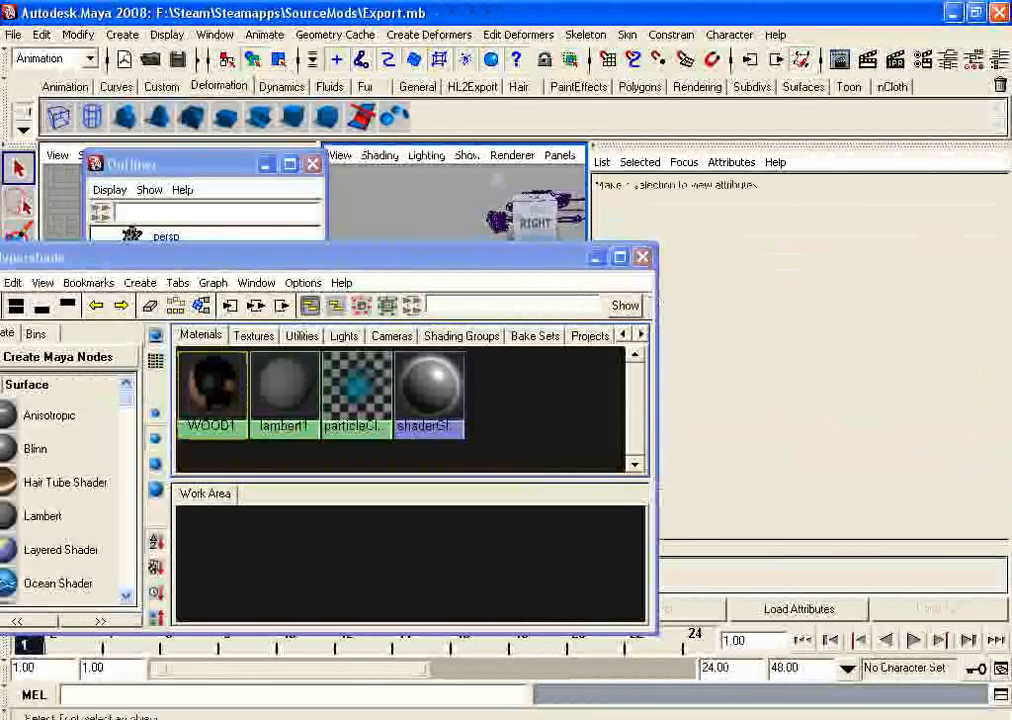
Step: Close the Hypershade, view the ToySword mesh's attributes and clear the selection
{"action": "left_click", "coordinate": [212, 388]}
{"action": "left_click_drag", "start_coordinate": [300, 258], "coordinate": [441, 201]}
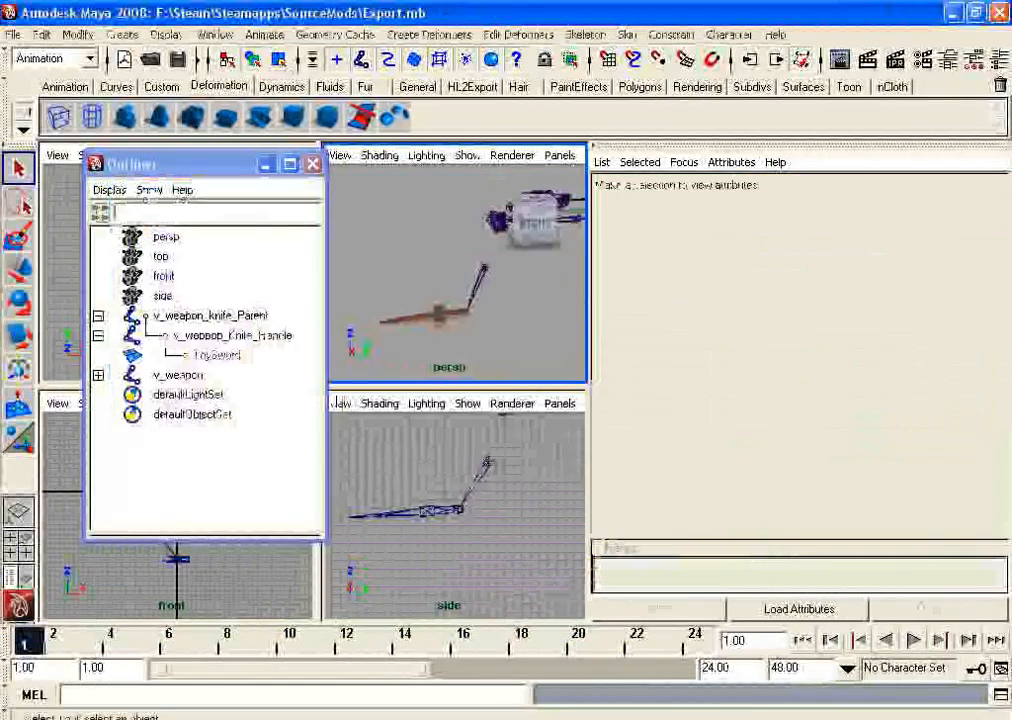
{"action": "left_click", "coordinate": [210, 355]}
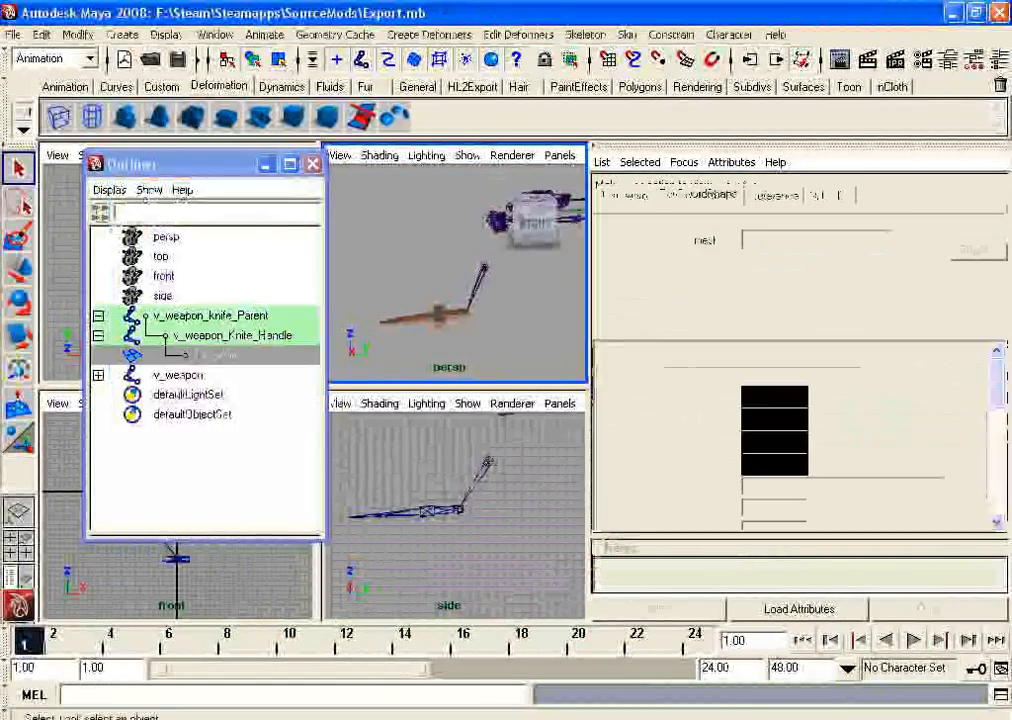
{"action": "left_click", "coordinate": [410, 245]}
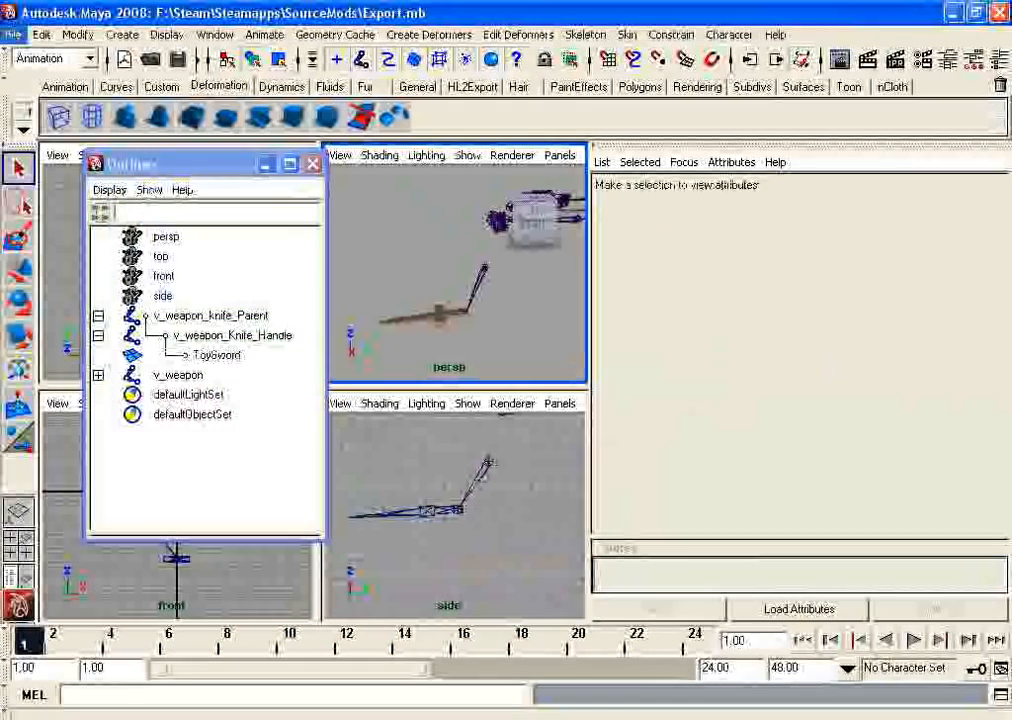
{"action": "left_click", "coordinate": [13, 35]}
{"action": "left_click", "coordinate": [48, 91]}
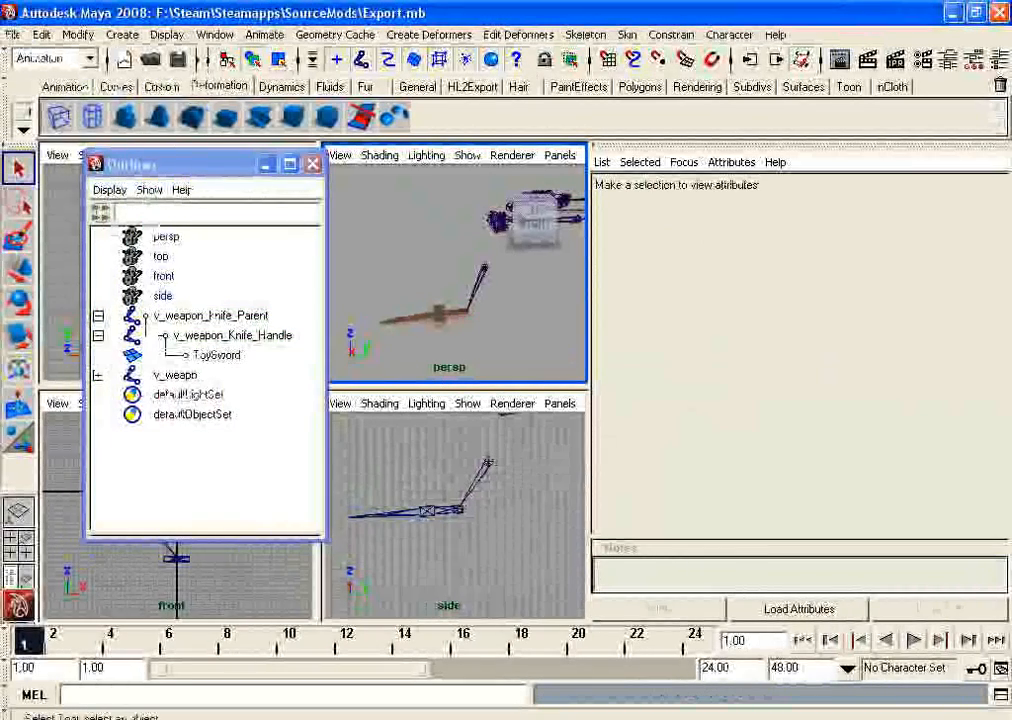
Step: Select the ToySword mesh, switch from its attributes to the Channel Box and clear the selection
{"action": "left_click", "coordinate": [440, 315]}
{"action": "left_click", "coordinate": [1000, 60]}
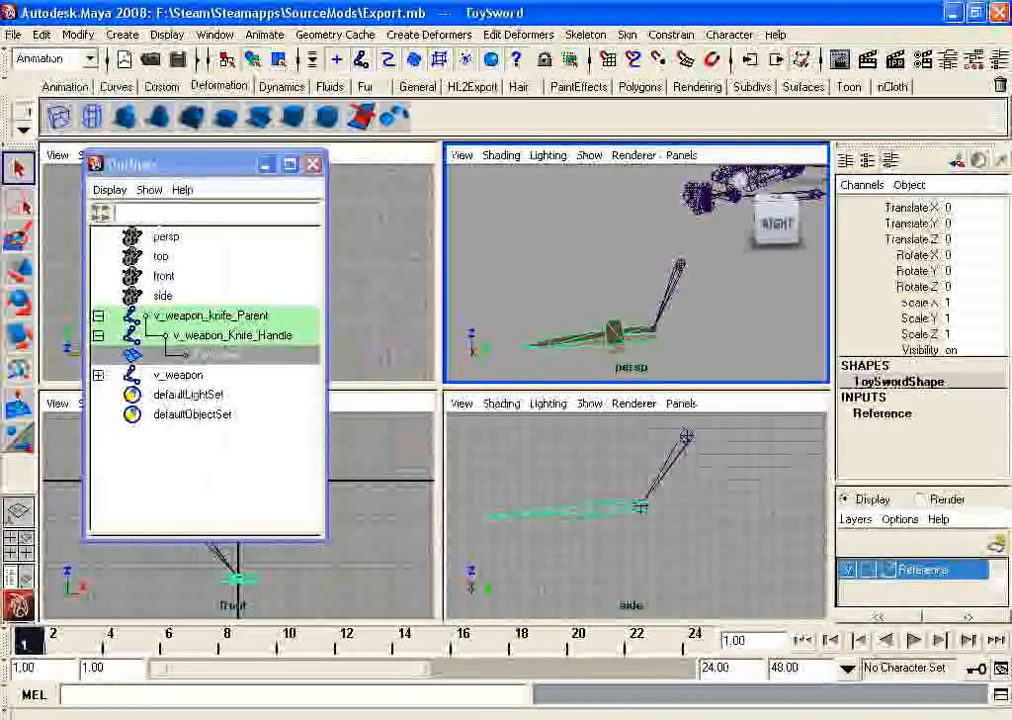
{"action": "left_click", "coordinate": [600, 182]}
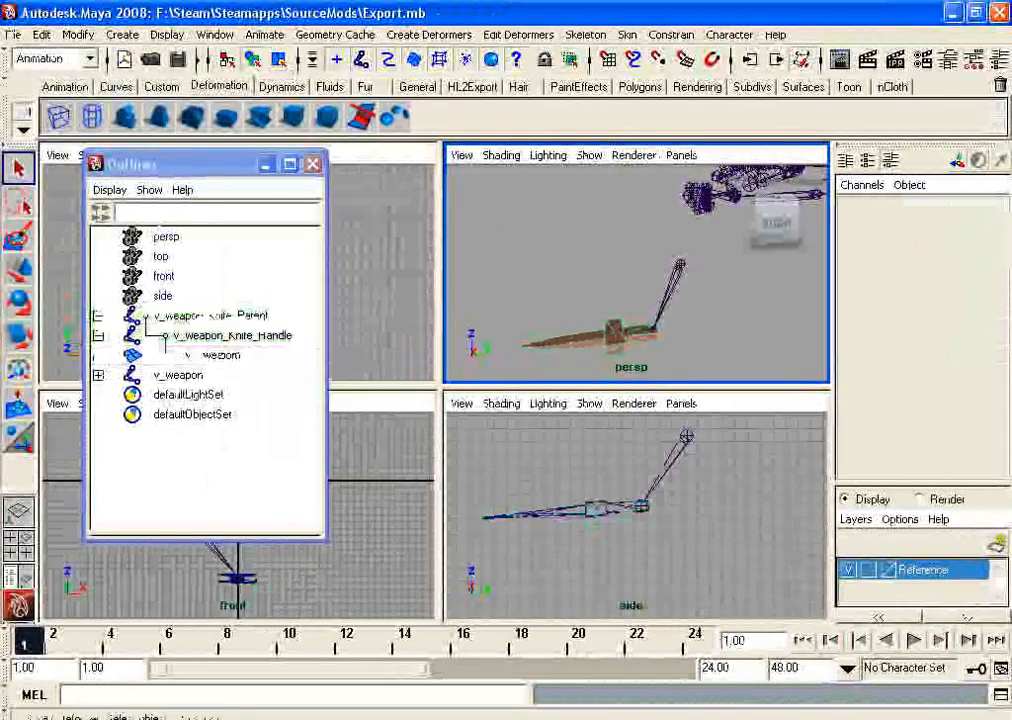
Step: Collapse the v_weapon_knife_Parent hierarchy and close the Outliner
{"action": "left_click", "coordinate": [14, 36]}
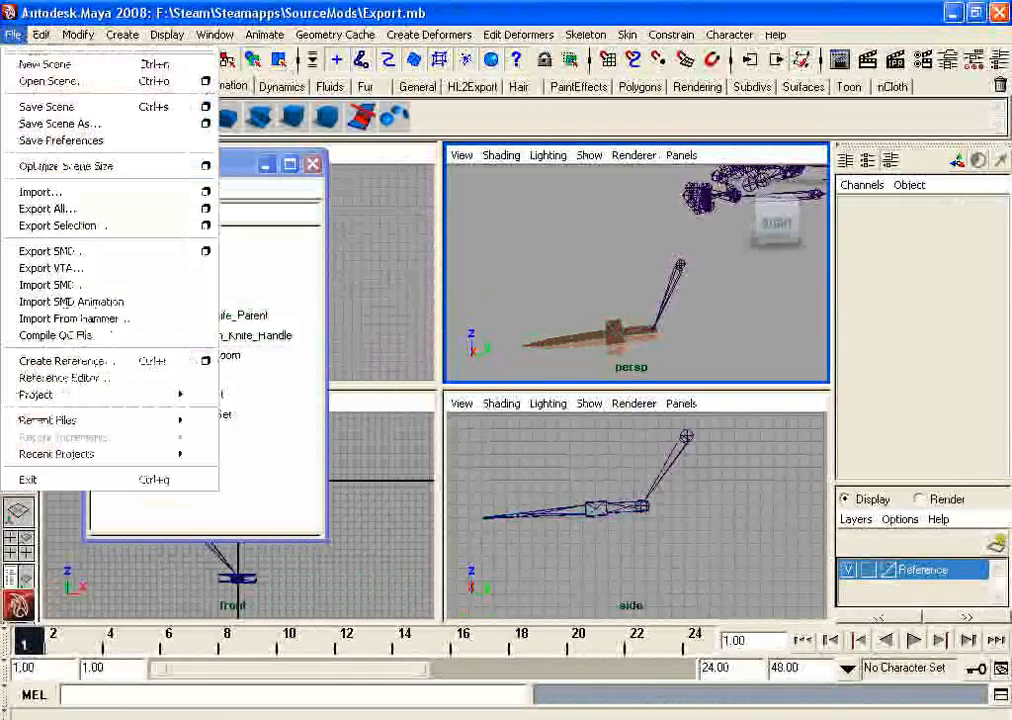
{"action": "mouse_move", "coordinate": [41, 35]}
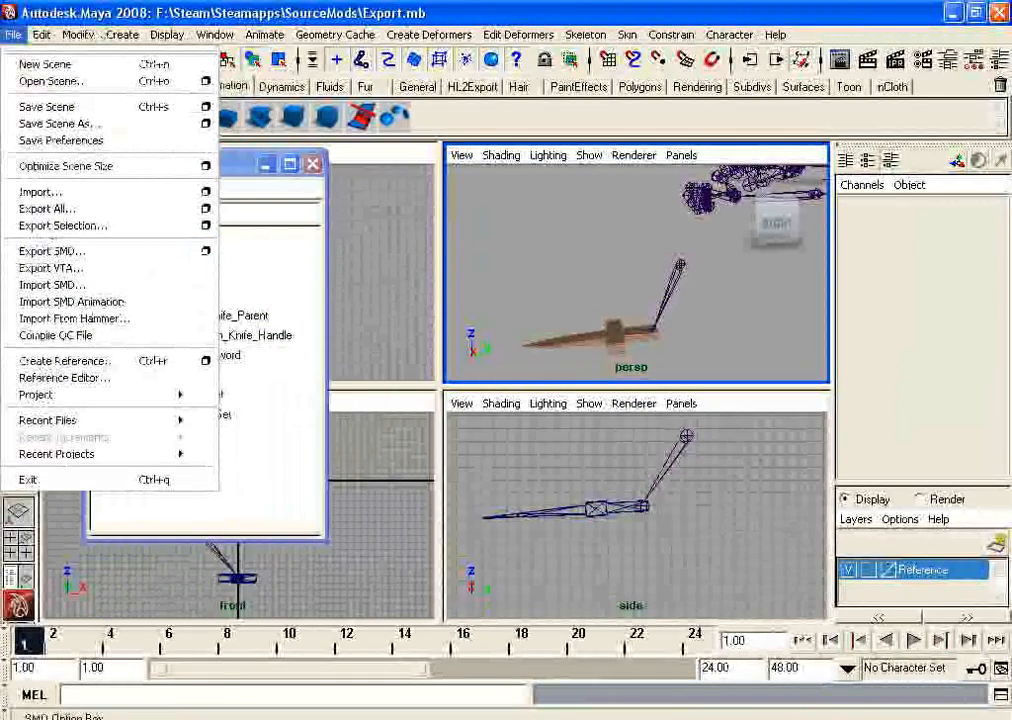
{"action": "left_click", "coordinate": [264, 262]}
{"action": "left_click", "coordinate": [98, 316]}
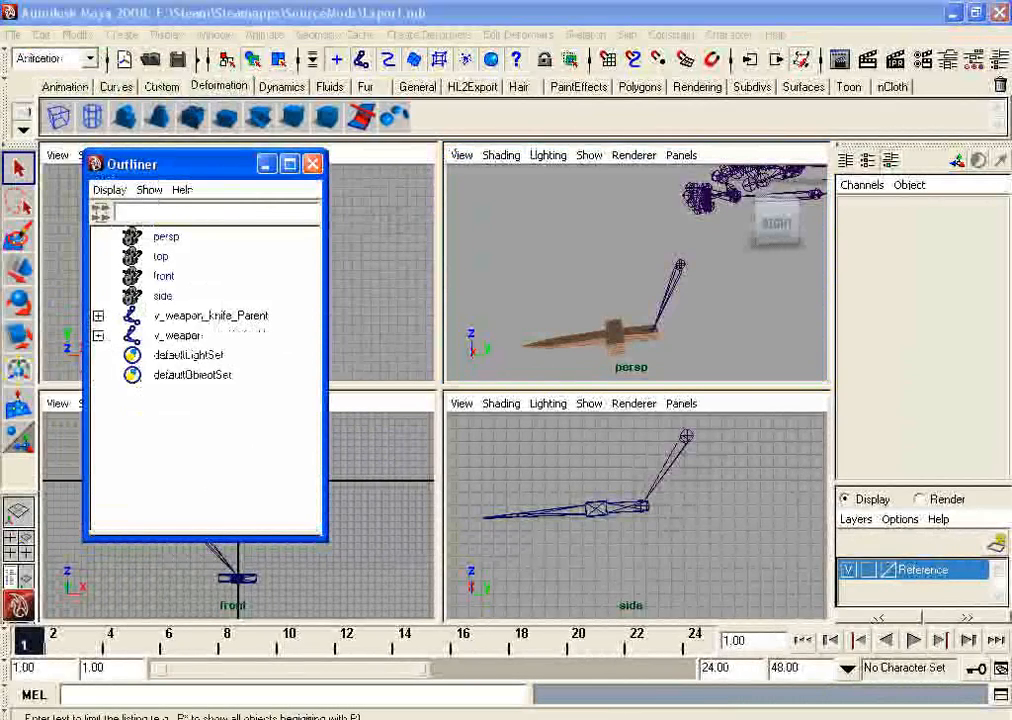
{"action": "left_click", "coordinate": [453, 152]}
{"action": "left_click", "coordinate": [14, 35]}
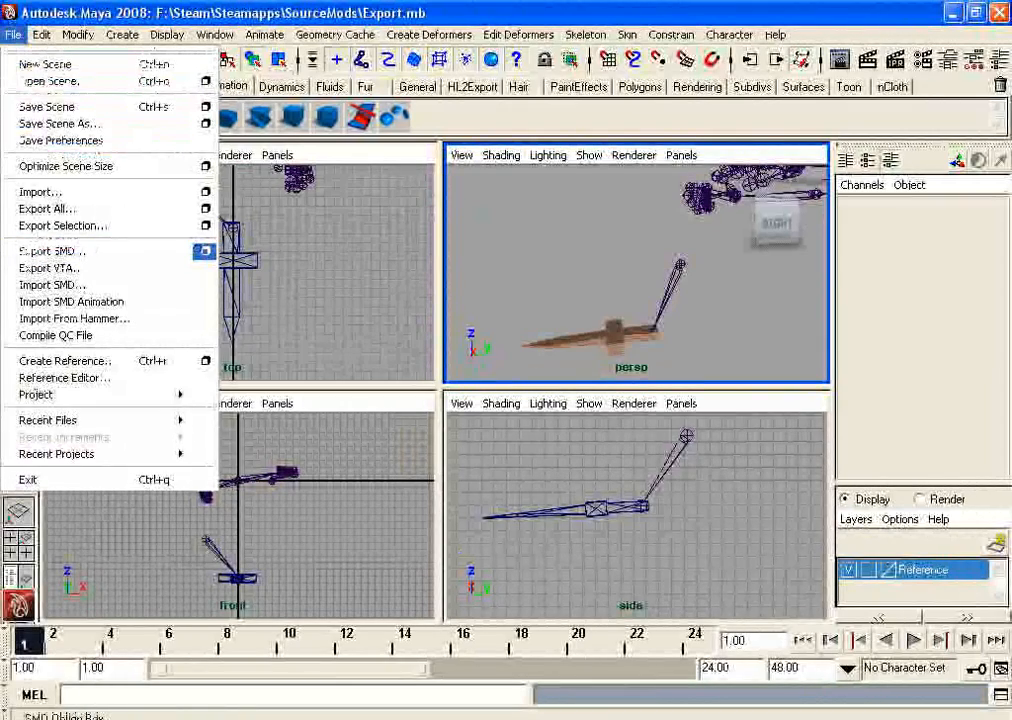
{"action": "left_click", "coordinate": [204, 251]}
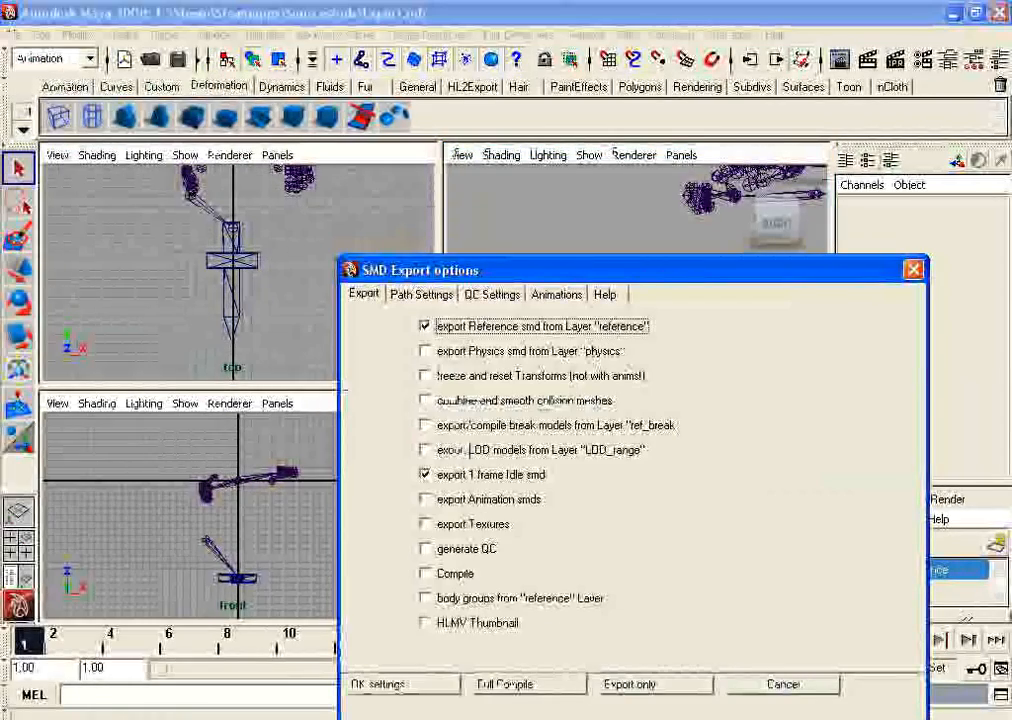
{"action": "left_click_drag", "start_coordinate": [470, 264], "coordinate": [286, 46]}
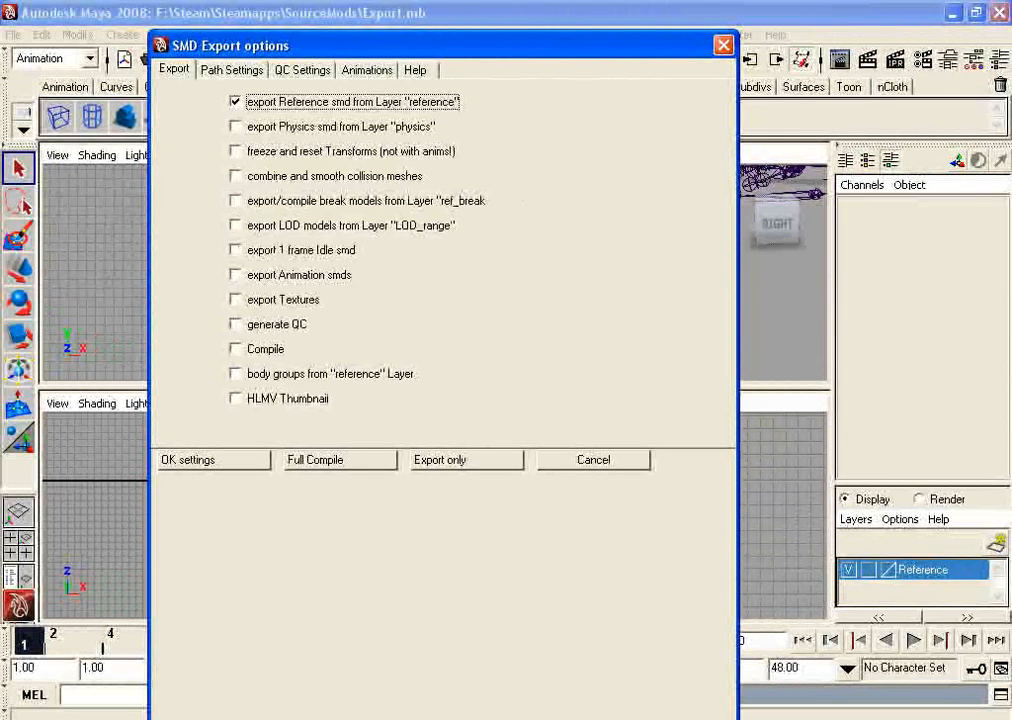
{"action": "left_click", "coordinate": [232, 70]}
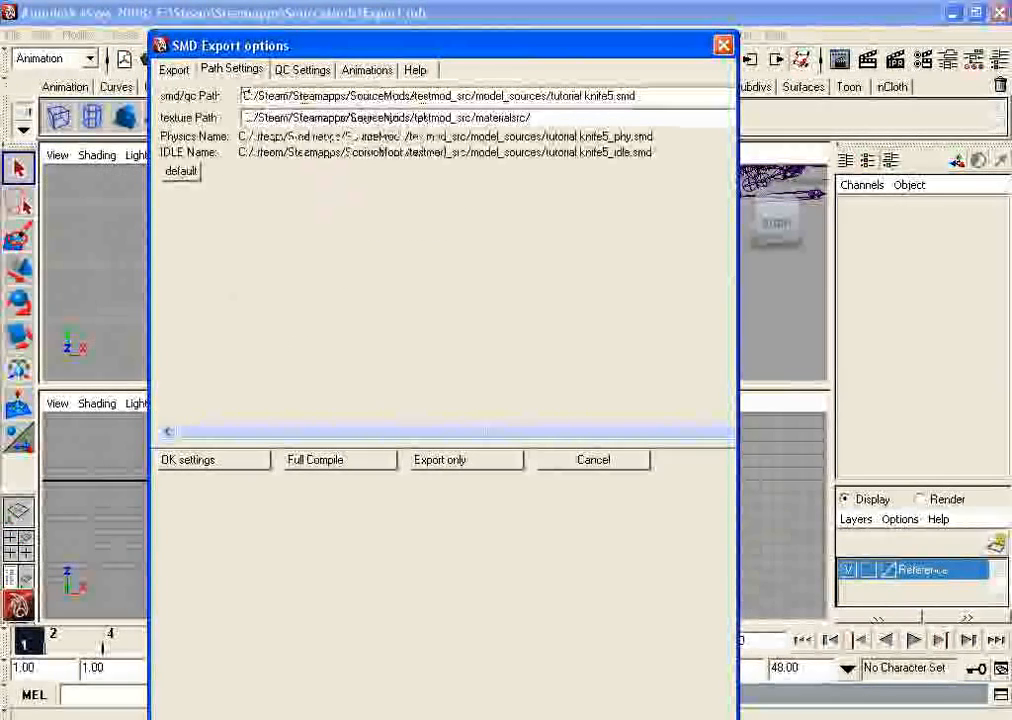
{"action": "left_click", "coordinate": [181, 171]}
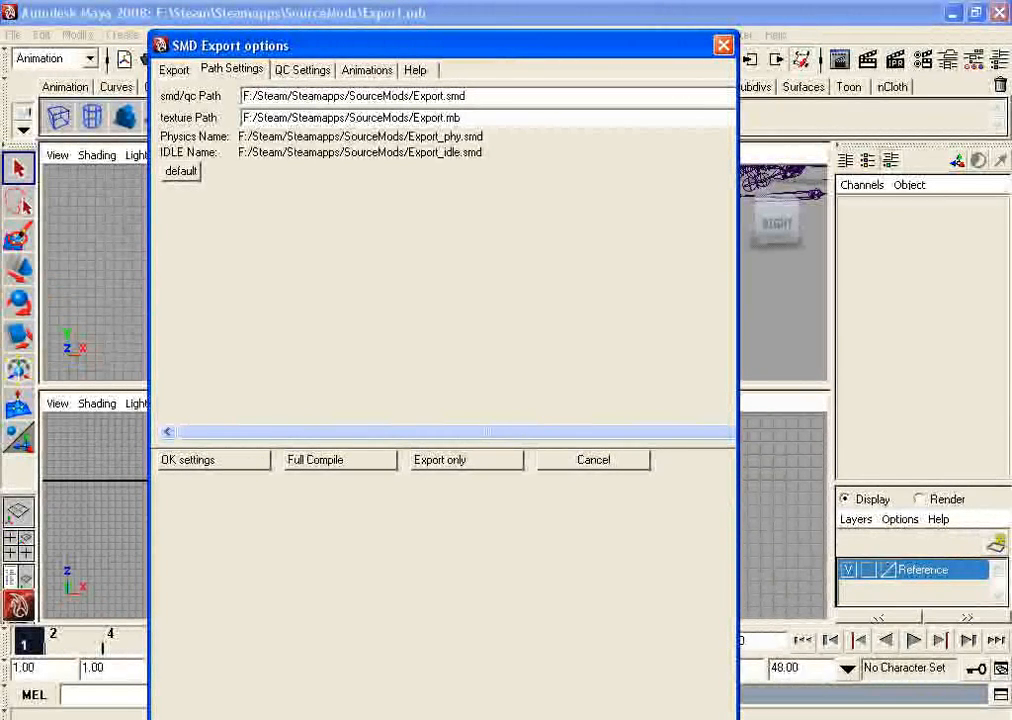
{"action": "left_click", "coordinate": [174, 70]}
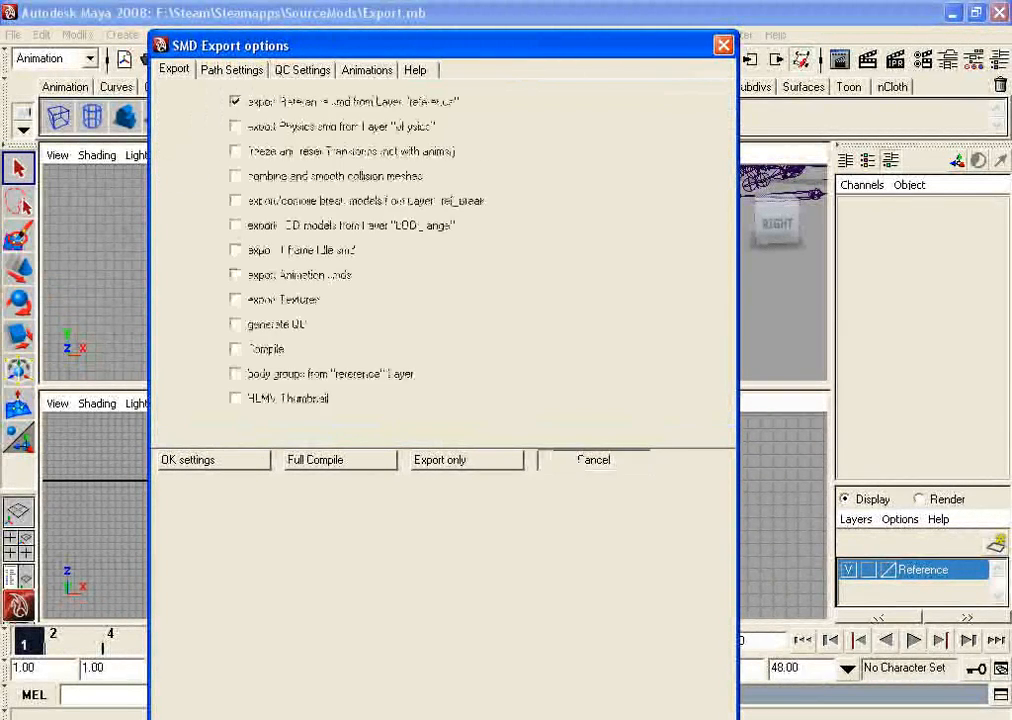
{"action": "left_click", "coordinate": [594, 460]}
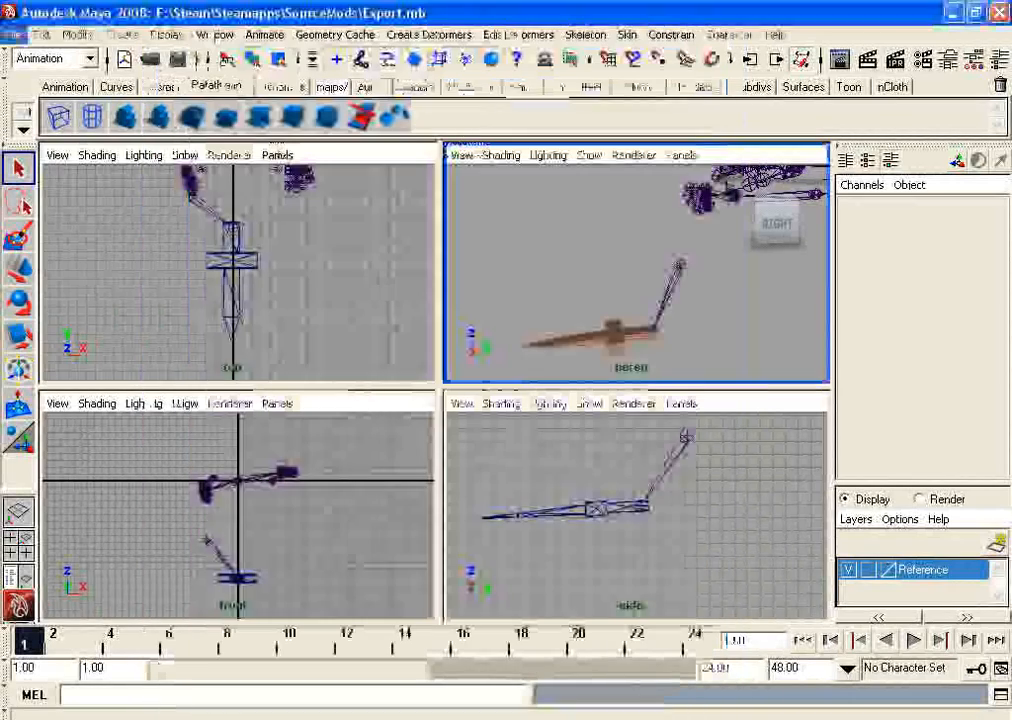
Step: Save the scene as Export in Maya binary format in the testmod_src project's scenes folder
{"action": "left_click", "coordinate": [13, 34]}
{"action": "left_click", "coordinate": [45, 120]}
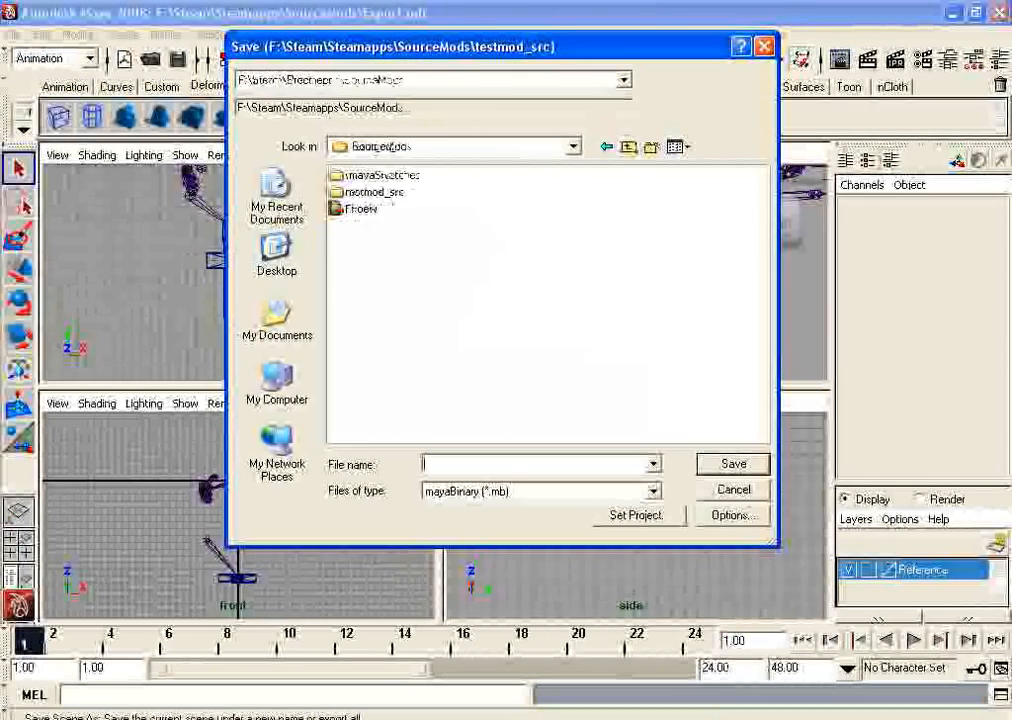
{"action": "left_click", "coordinate": [628, 147]}
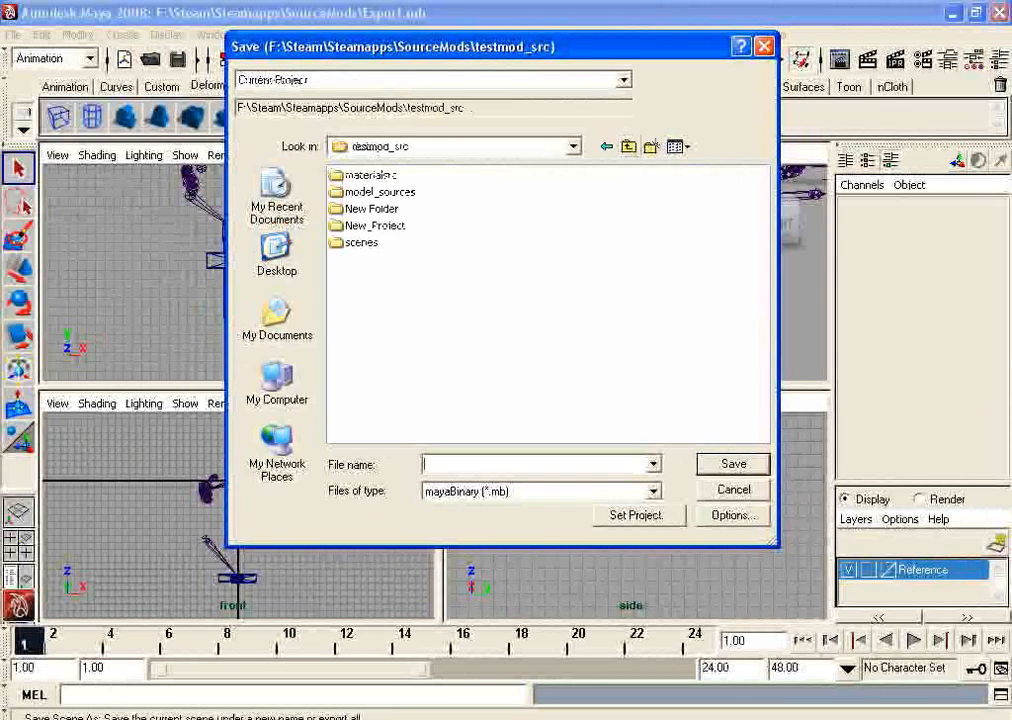
{"action": "double_click", "coordinate": [361, 243]}
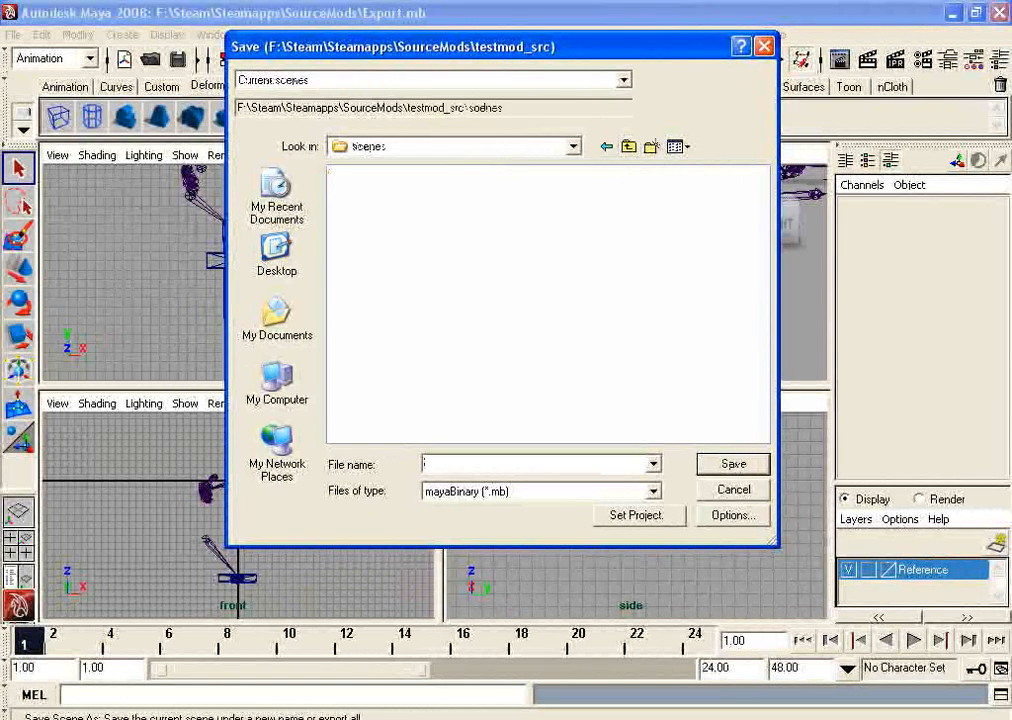
{"action": "type", "text": "Export"}
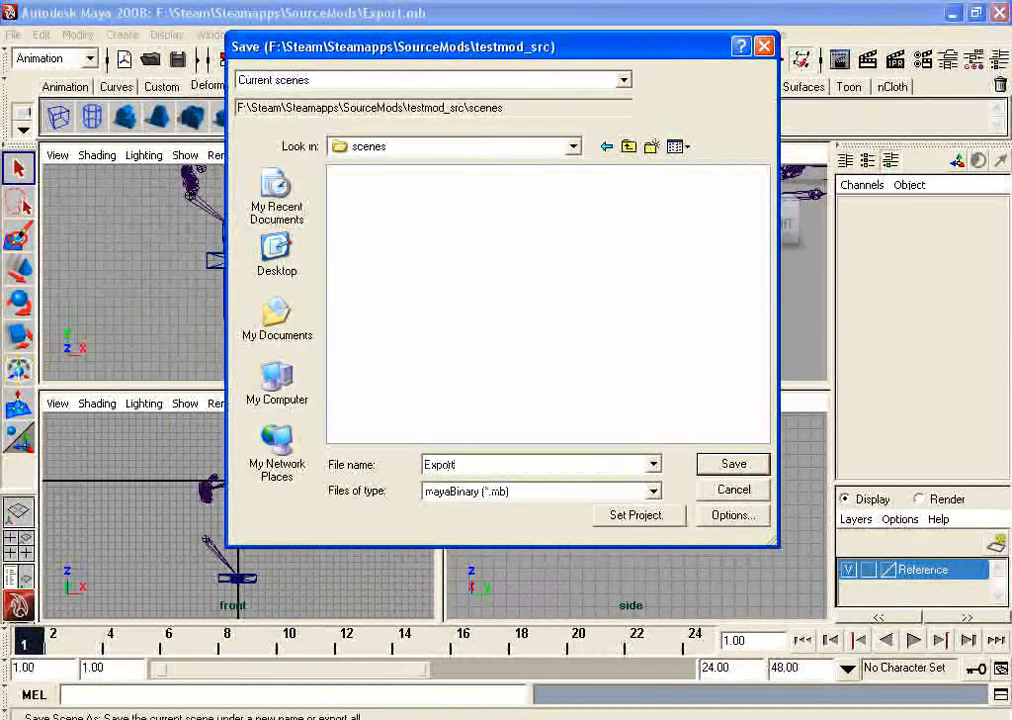
{"action": "key", "text": "Return"}
Step: Export the Reference layer as testmod_src/model_sources/Export.smd, with the texture path set to testmod_src/materialsrc
{"action": "left_click", "coordinate": [13, 35]}
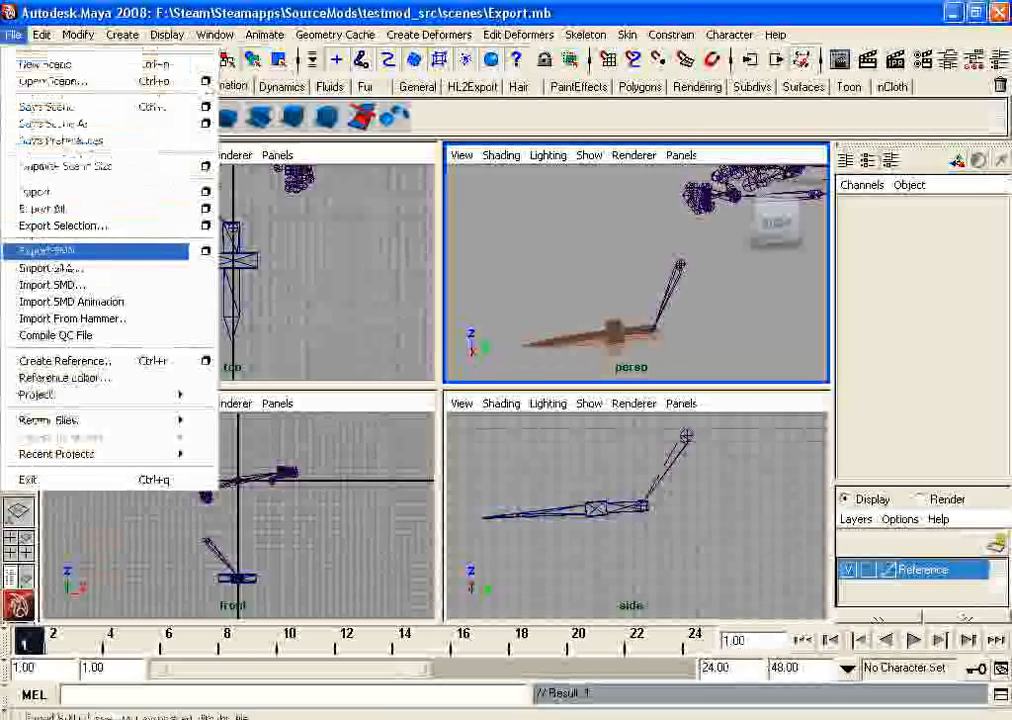
{"action": "left_click", "coordinate": [207, 251]}
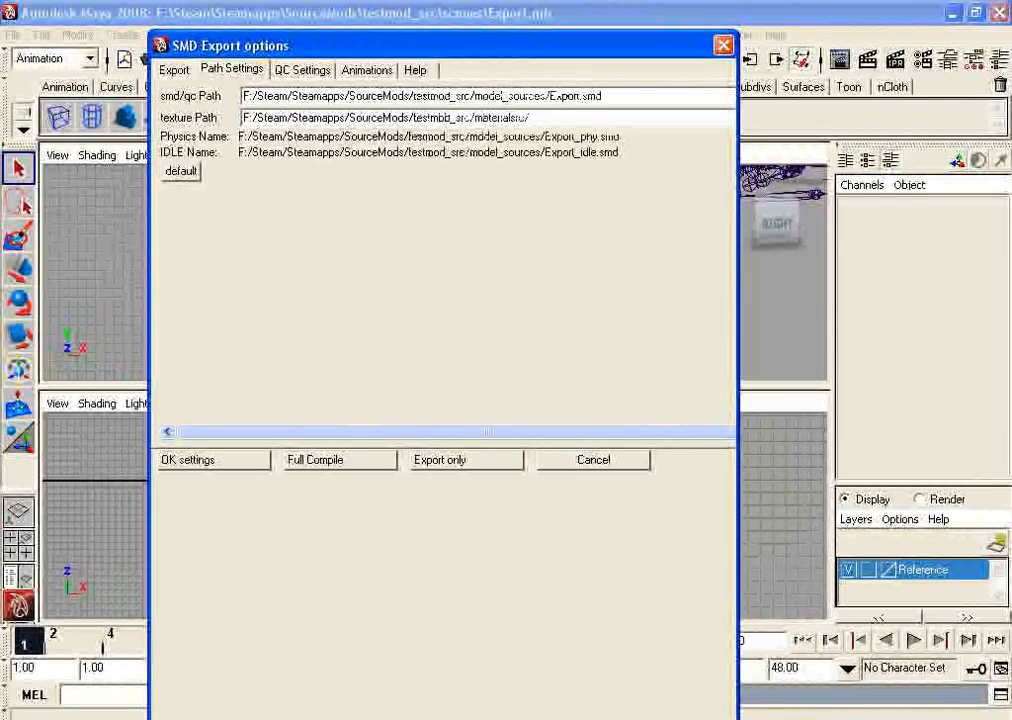
{"action": "left_click_drag", "start_coordinate": [406, 96], "coordinate": [597, 96]}
{"action": "left_click", "coordinate": [594, 96]}
{"action": "left_click_drag", "start_coordinate": [482, 96], "coordinate": [604, 96]}
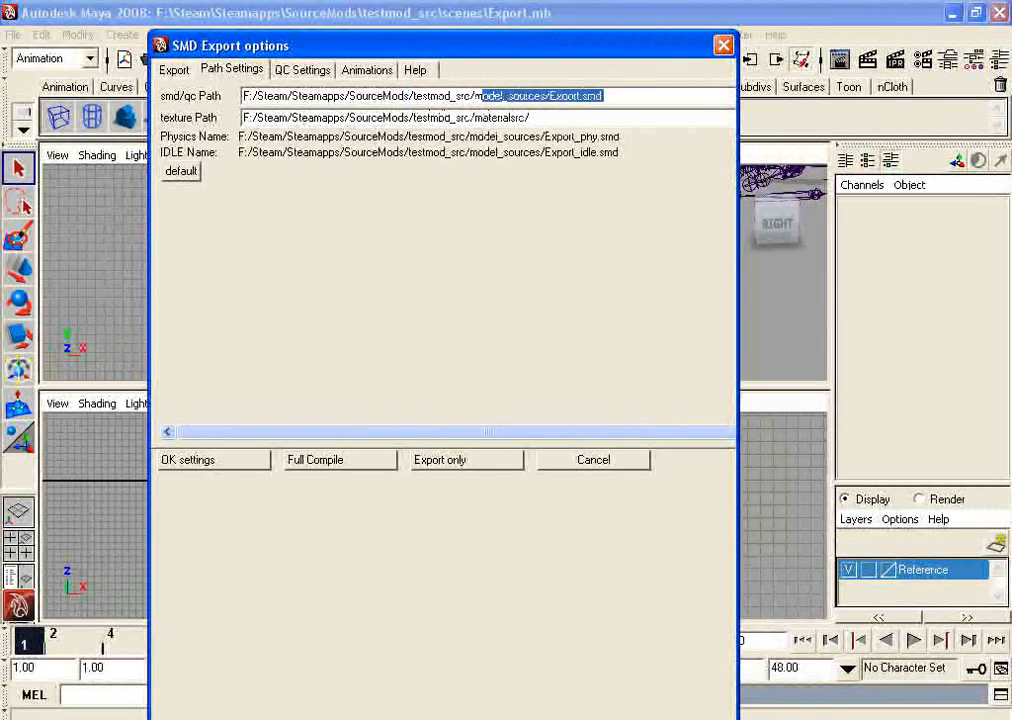
{"action": "left_click", "coordinate": [578, 96]}
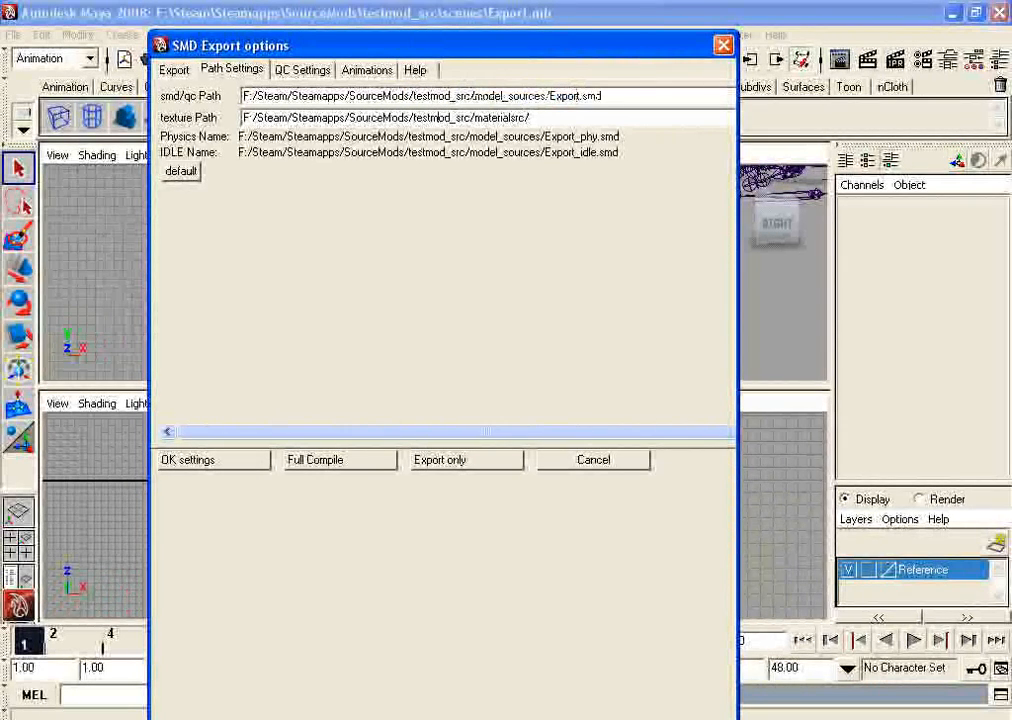
{"action": "left_click_drag", "start_coordinate": [402, 118], "coordinate": [474, 118]}
{"action": "left_click", "coordinate": [529, 118]}
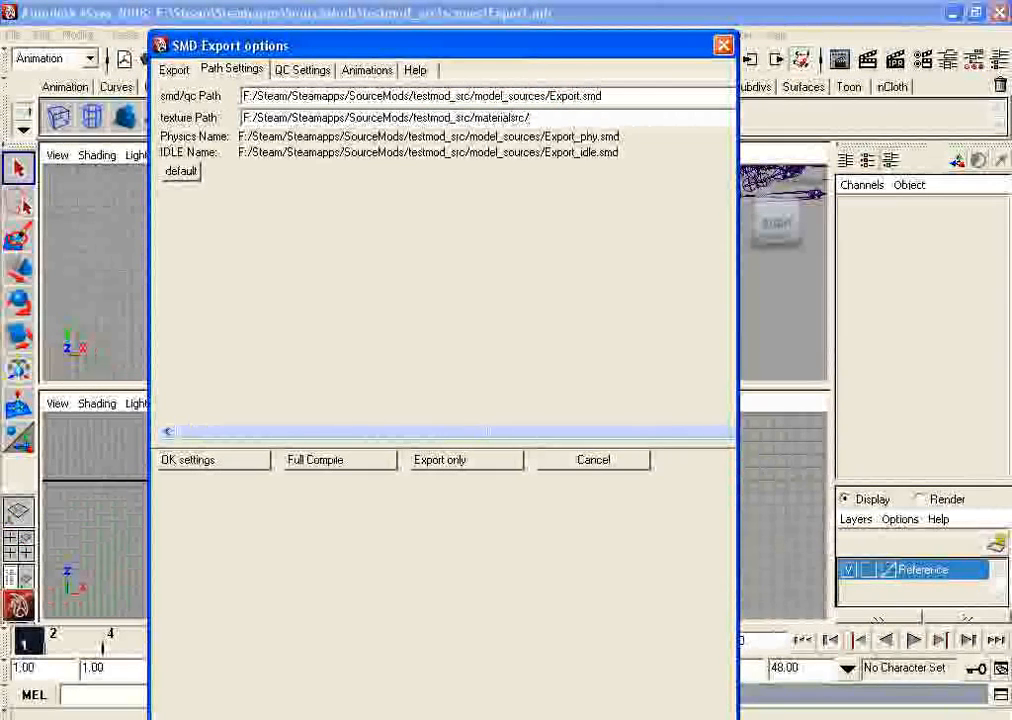
{"action": "left_click", "coordinate": [174, 70]}
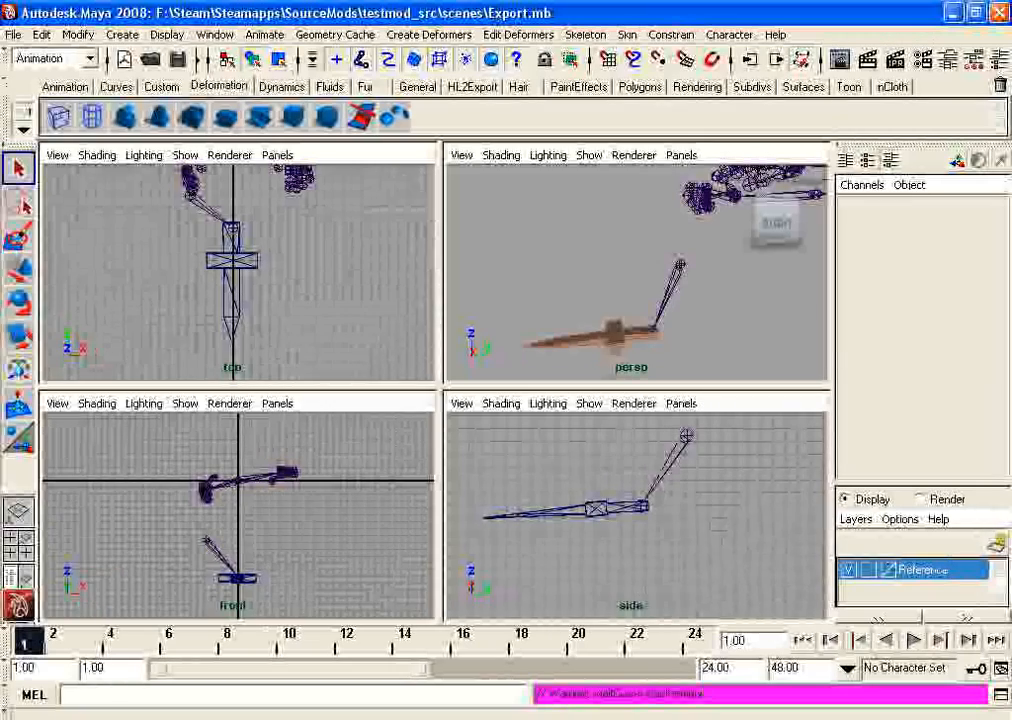
Step: Switch to Windows Explorer, go to testmod_src's model_sources folder and select the exported Export SMD file
{"action": "left_click", "coordinate": [170, 718]}
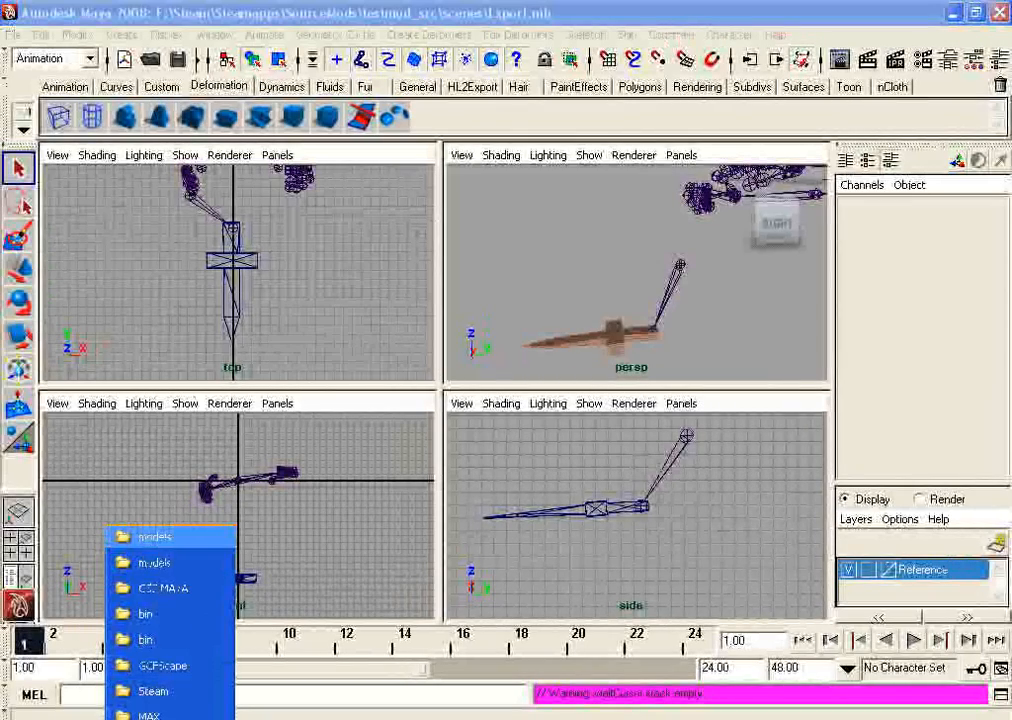
{"action": "left_click", "coordinate": [155, 537]}
{"action": "key", "text": "BackSpace"}
{"action": "key", "text": "BackSpace"}
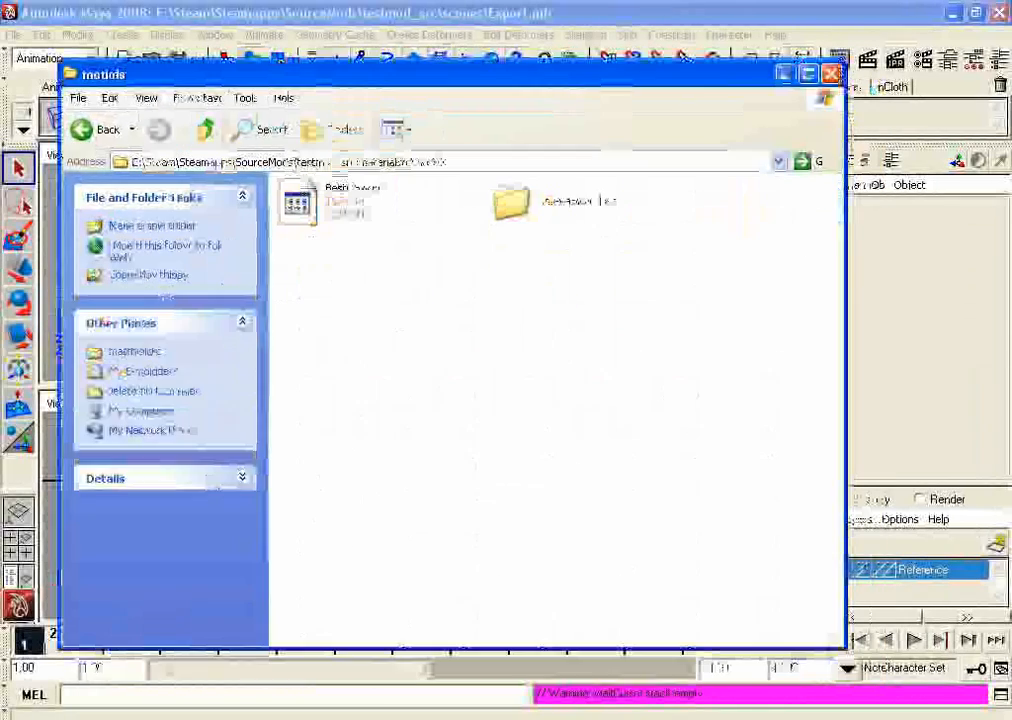
{"action": "key", "text": "BackSpace"}
{"action": "key", "text": "BackSpace"}
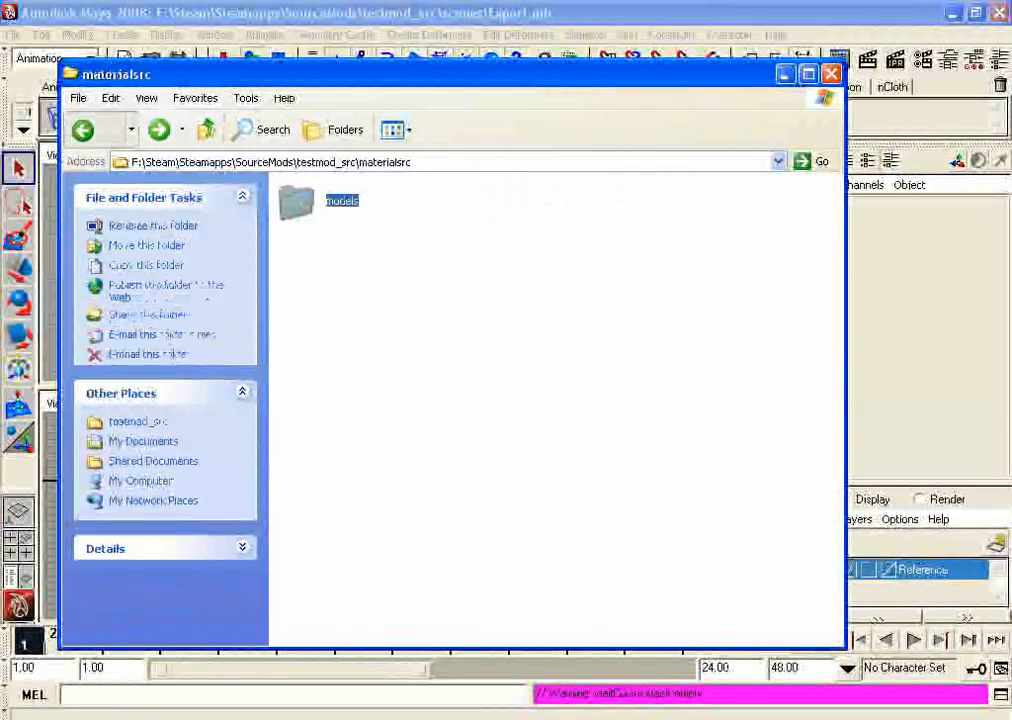
{"action": "double_click", "coordinate": [520, 202]}
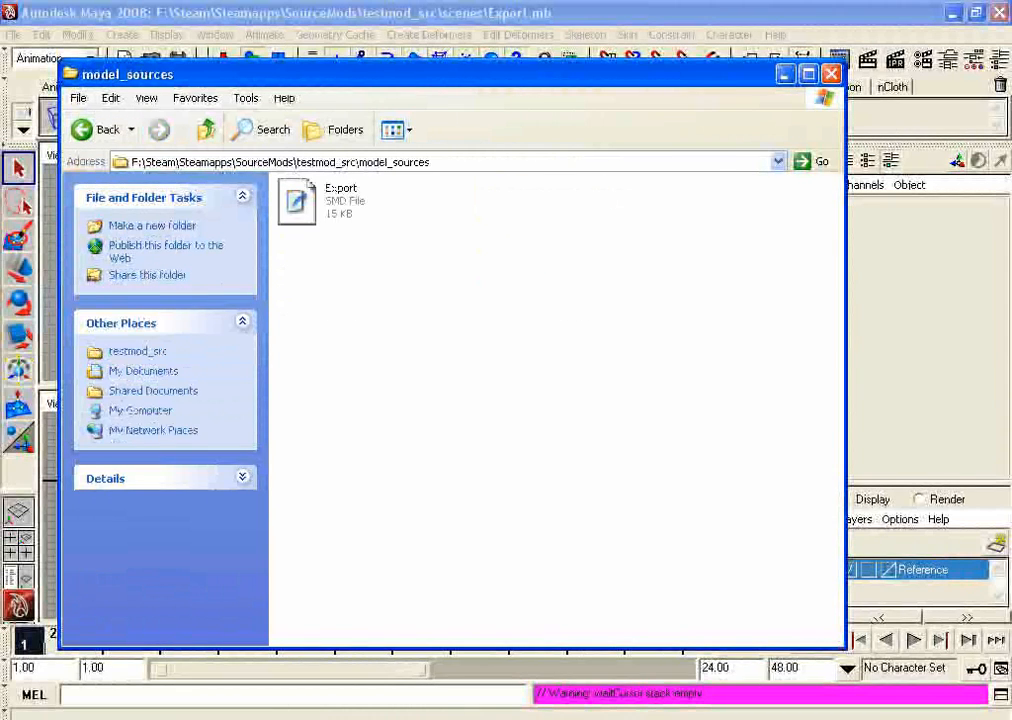
{"action": "left_click", "coordinate": [298, 202]}
{"action": "left_click", "coordinate": [450, 300]}
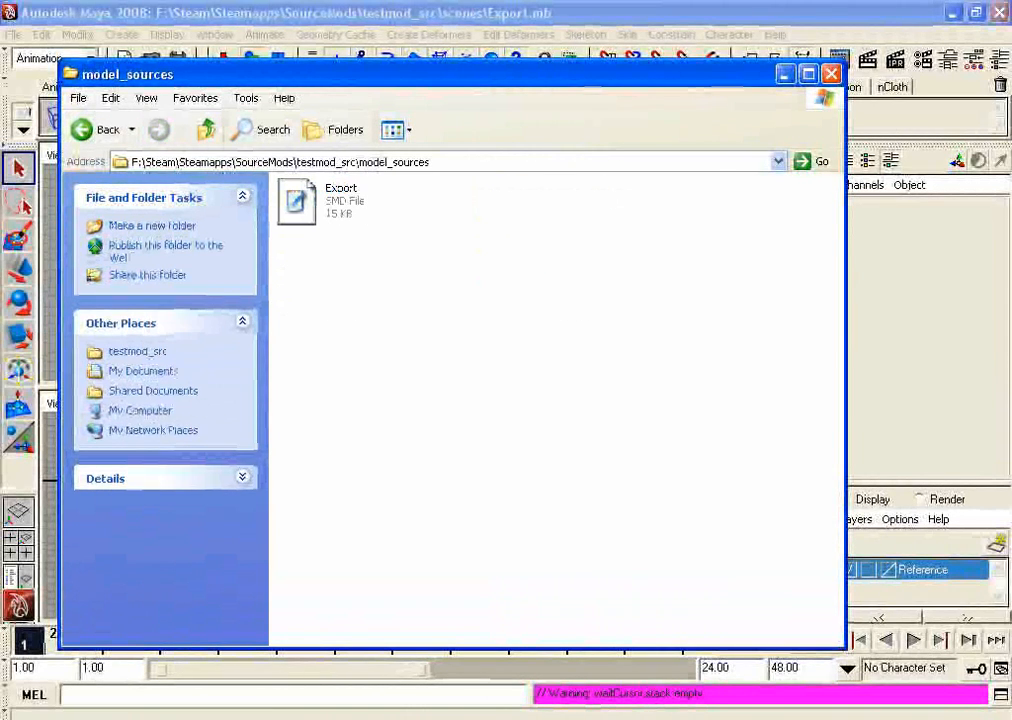
{"action": "left_click", "coordinate": [340, 202]}
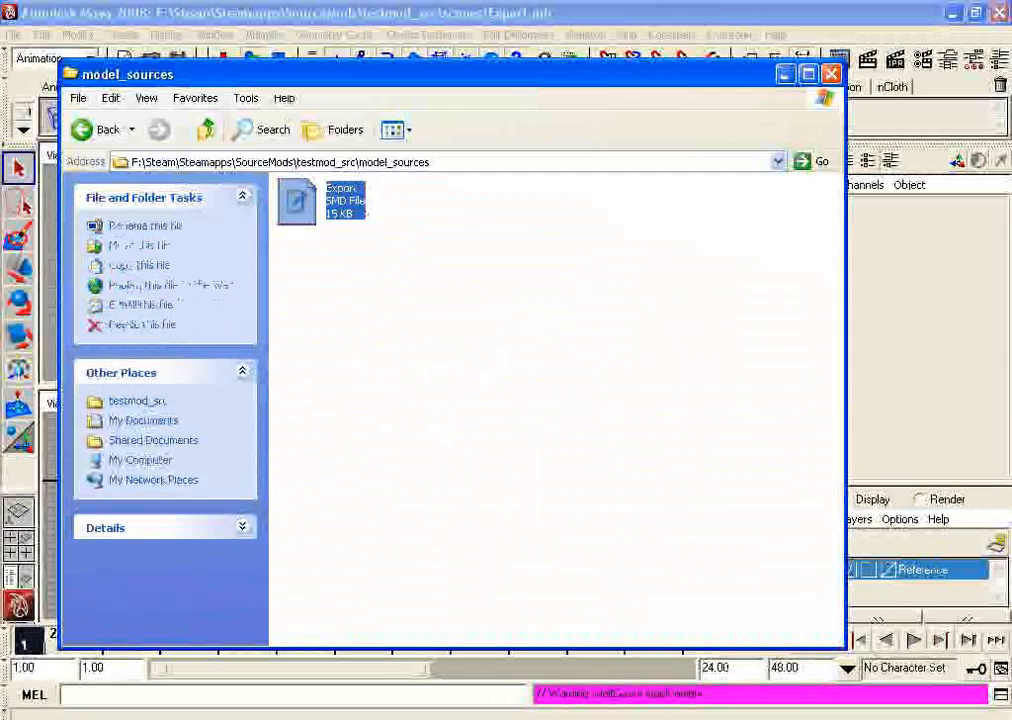